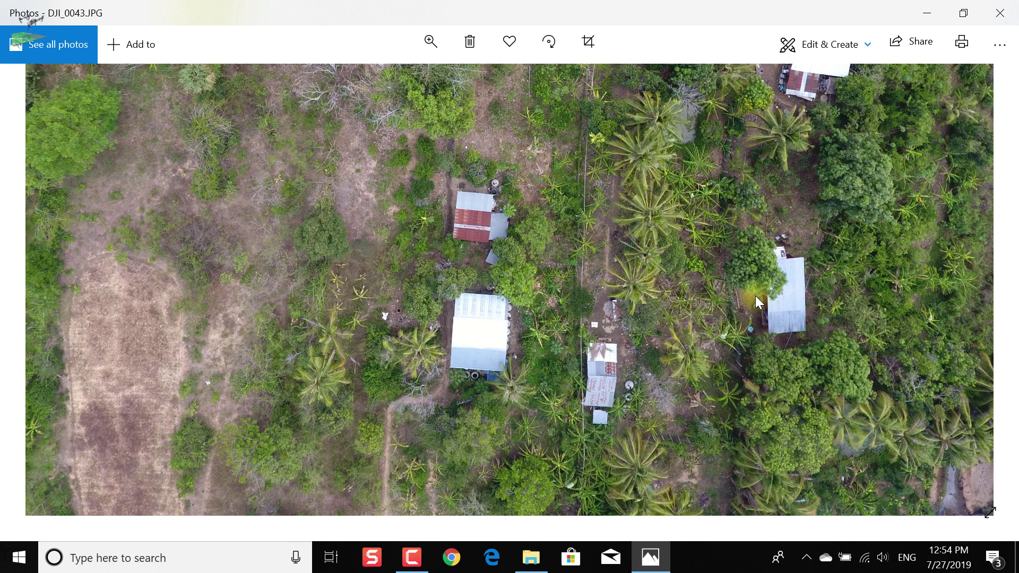
# Inspect the aerial drone photos DJI_0043.JPG and DJI_0066.JPG up close, then close the viewer and show the desktop.
pyautogui.doubleClick(568, 276)
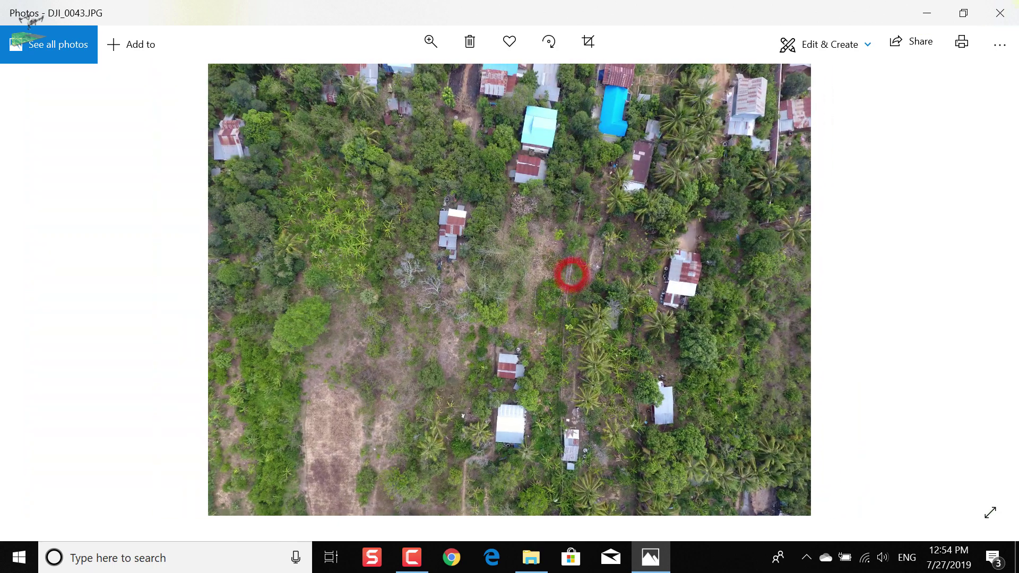
pyautogui.click(1000, 12)
pyautogui.doubleClick(490, 314)
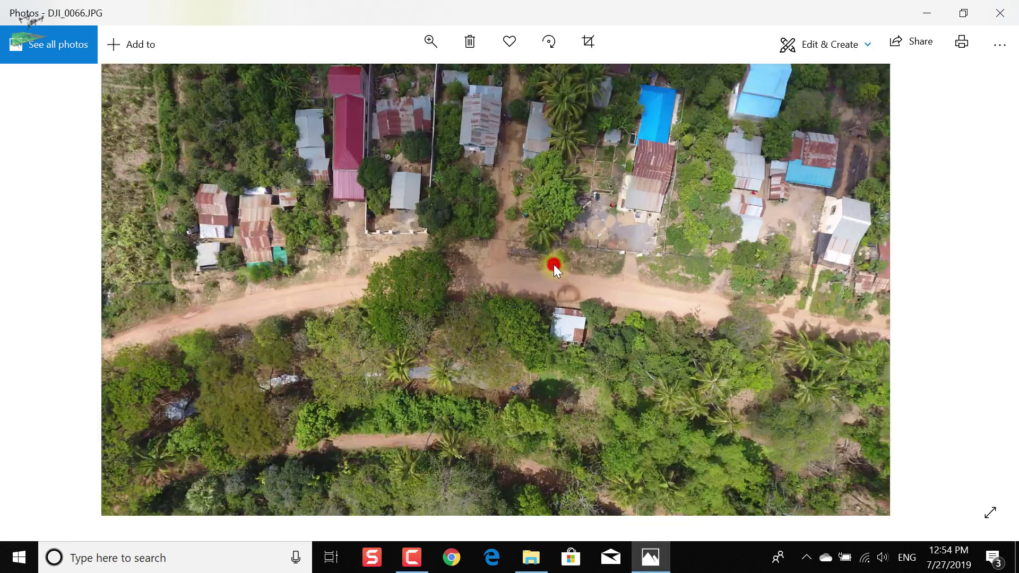
pyautogui.moveTo(552, 264)
pyautogui.mouseDown()
pyautogui.moveTo(411, 399)
pyautogui.moveTo(291, 155)
pyautogui.moveTo(438, 505)
pyautogui.moveTo(502, 112)
pyautogui.moveTo(396, 404)
pyautogui.moveTo(754, 333)
pyautogui.mouseUp()
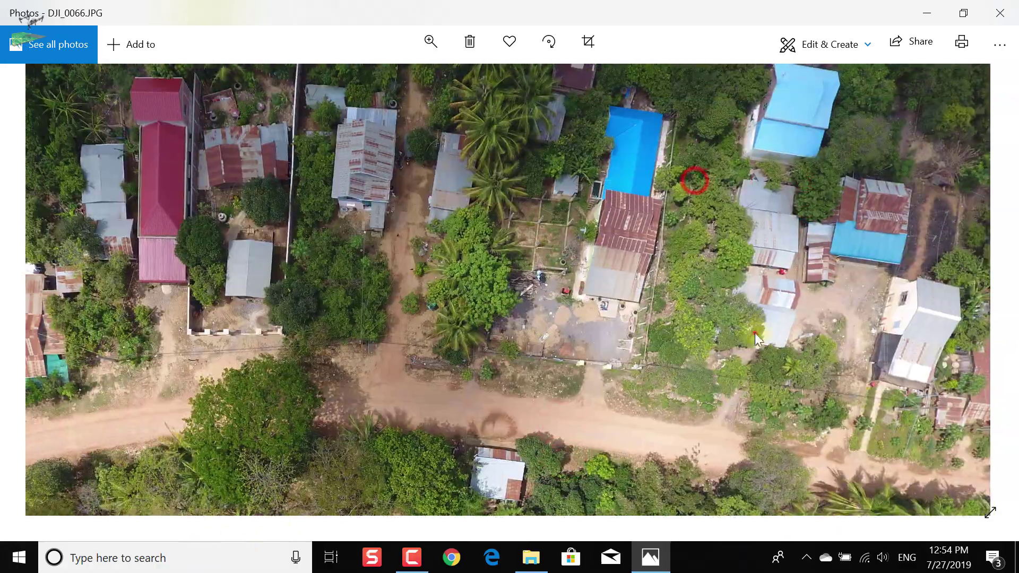
pyautogui.click(999, 13)
pyautogui.press('super+d')
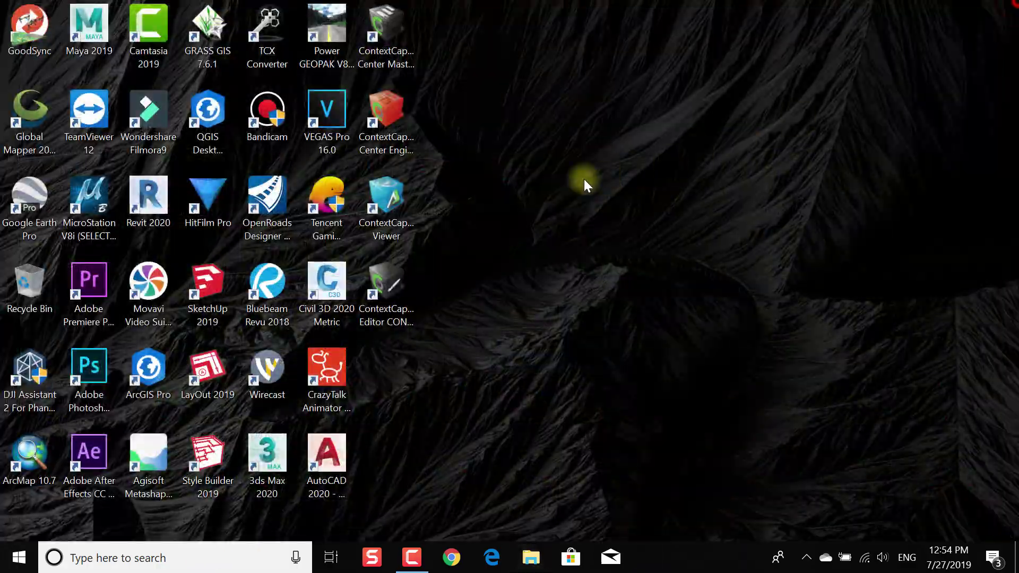
# Refresh the desktop and launch ContextCapture Center Master.
pyautogui.rightClick(549, 161)
pyautogui.click(599, 207)
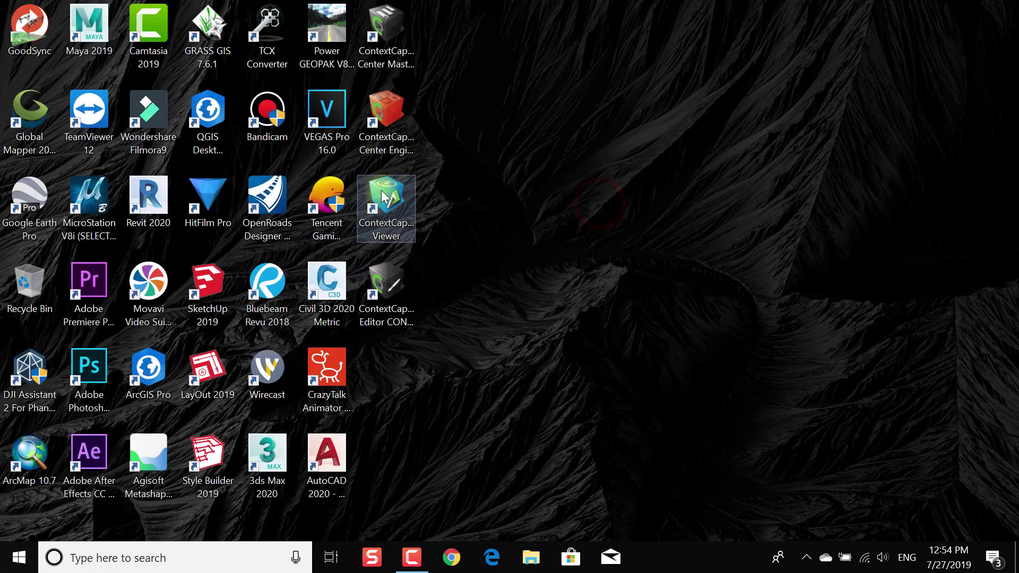
pyautogui.click(372, 26)
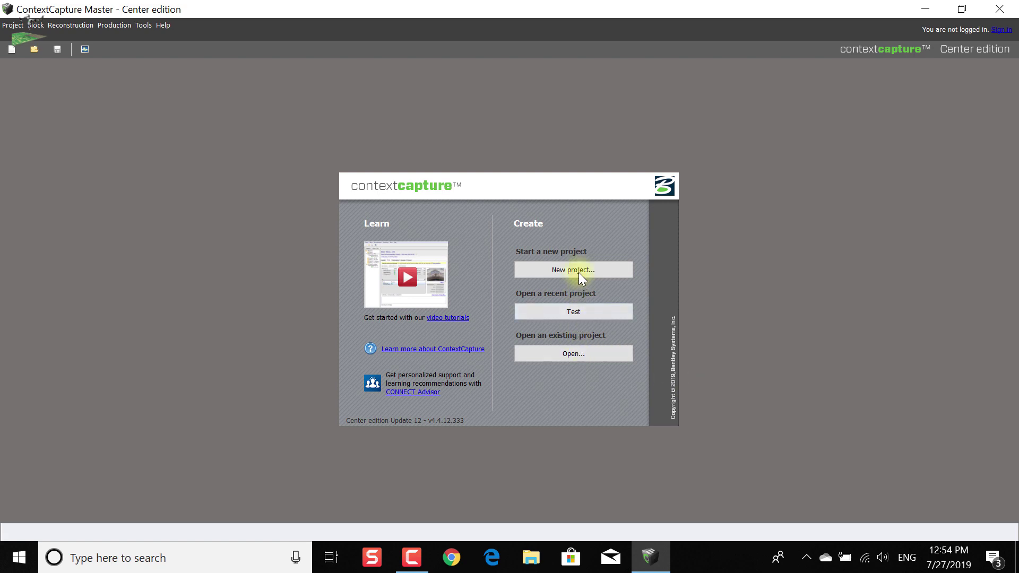
# Create a new project named "KYI Village Orthophoto" in D:/12. GIS with an empty block.
pyautogui.click(579, 272)
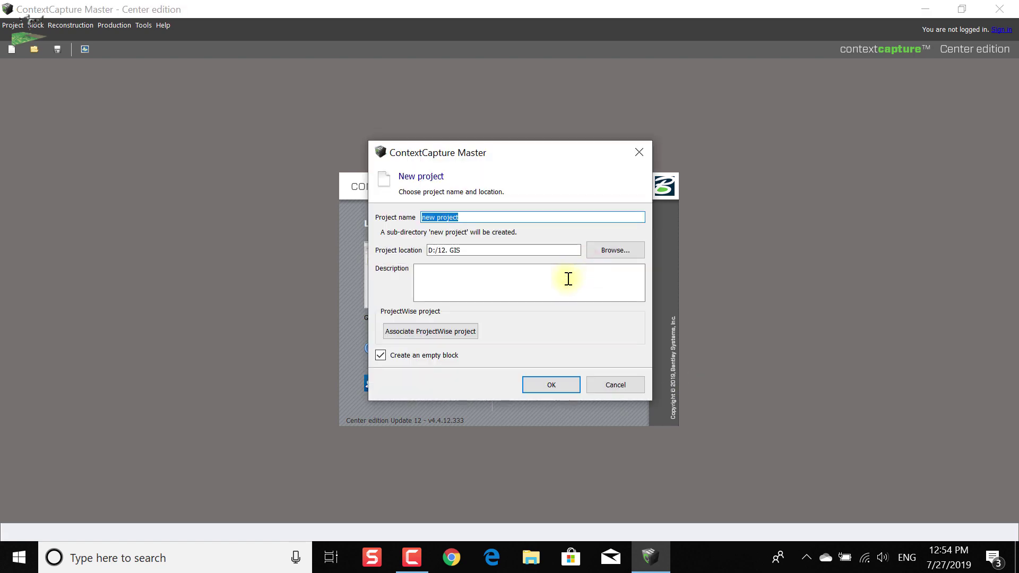
pyautogui.write('KYI')
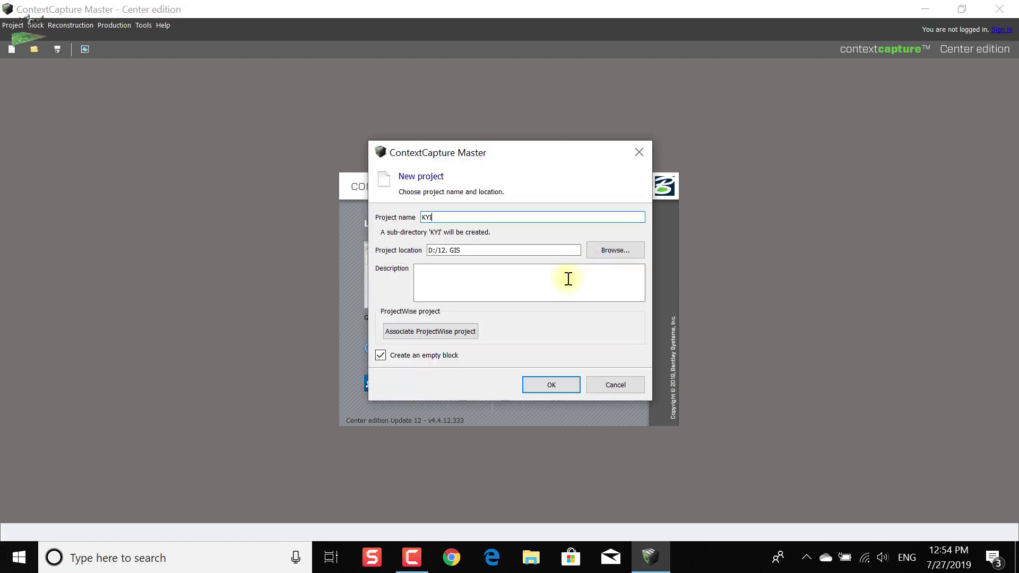
pyautogui.write(' Village')
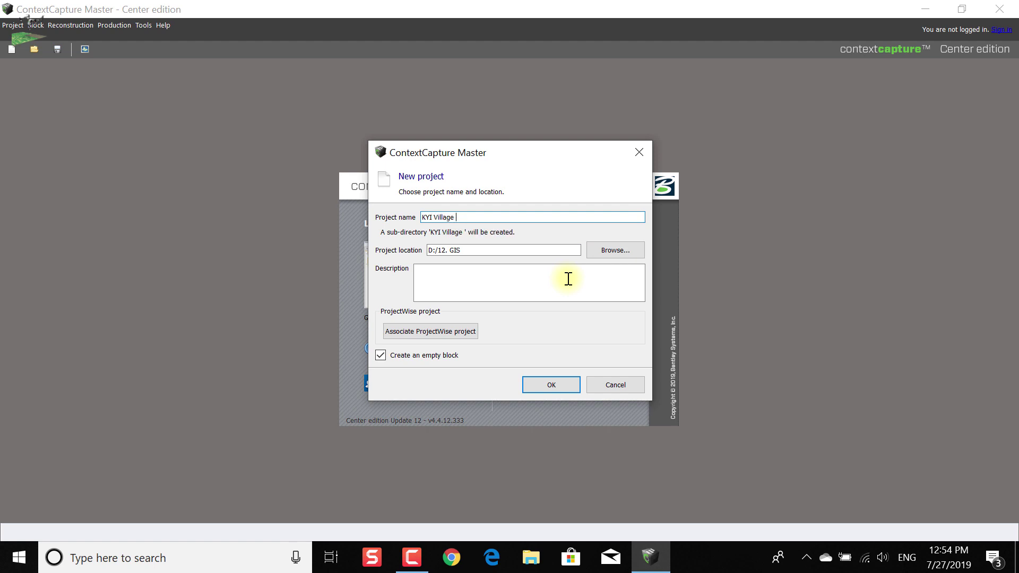
pyautogui.write(' Orthophoto')
pyautogui.click(564, 390)
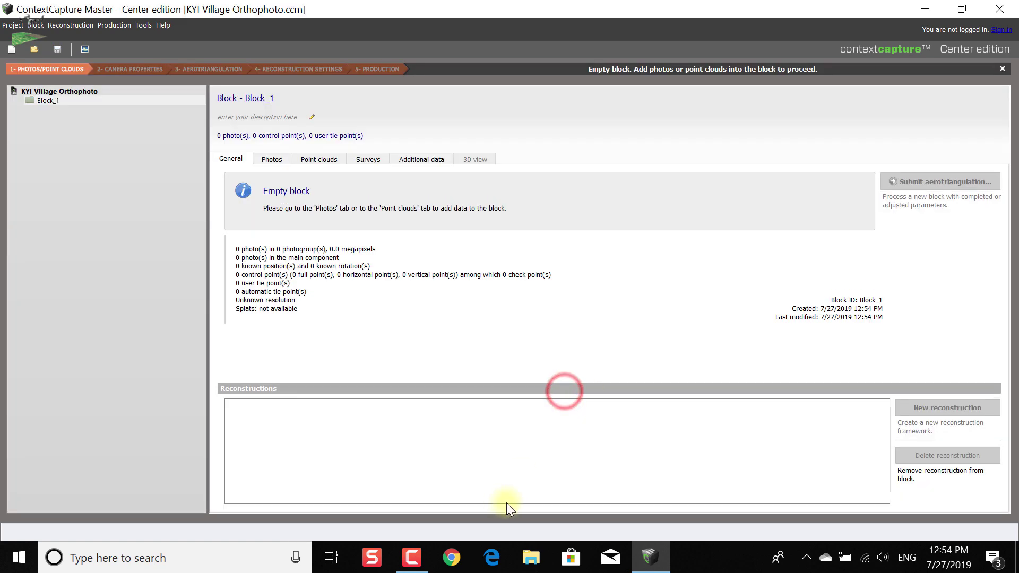
# Add the entire photo directory Drone_IMG_KYI_VILLAGE from the 3. Raster folder to Block_1.
pyautogui.click(267, 155)
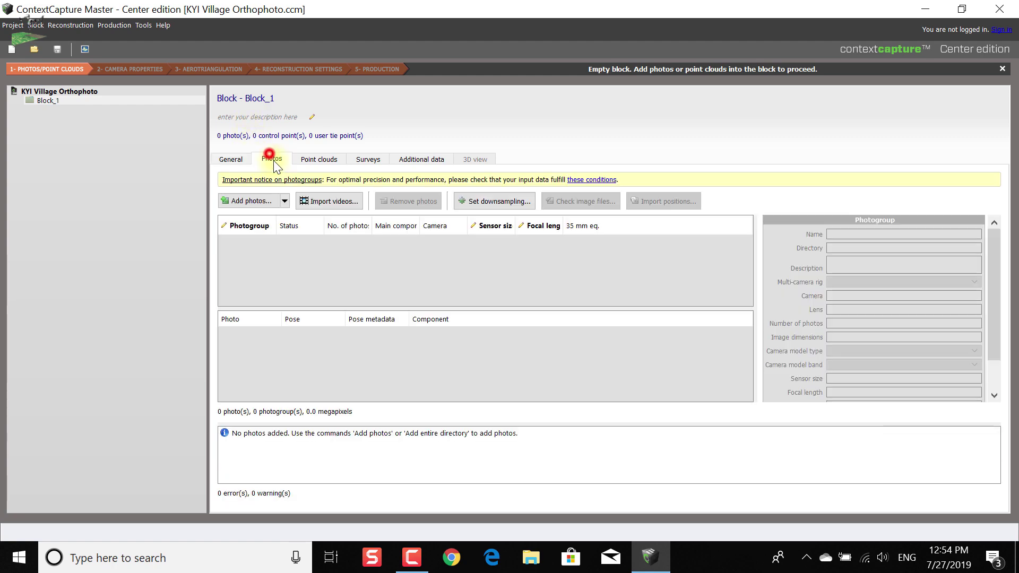
pyautogui.click(259, 199)
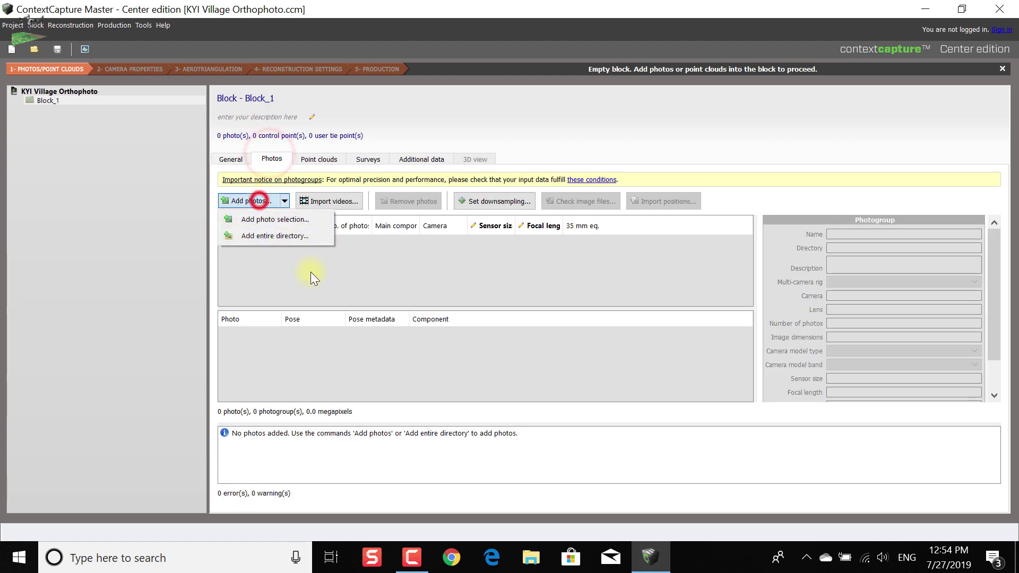
pyautogui.click(294, 227)
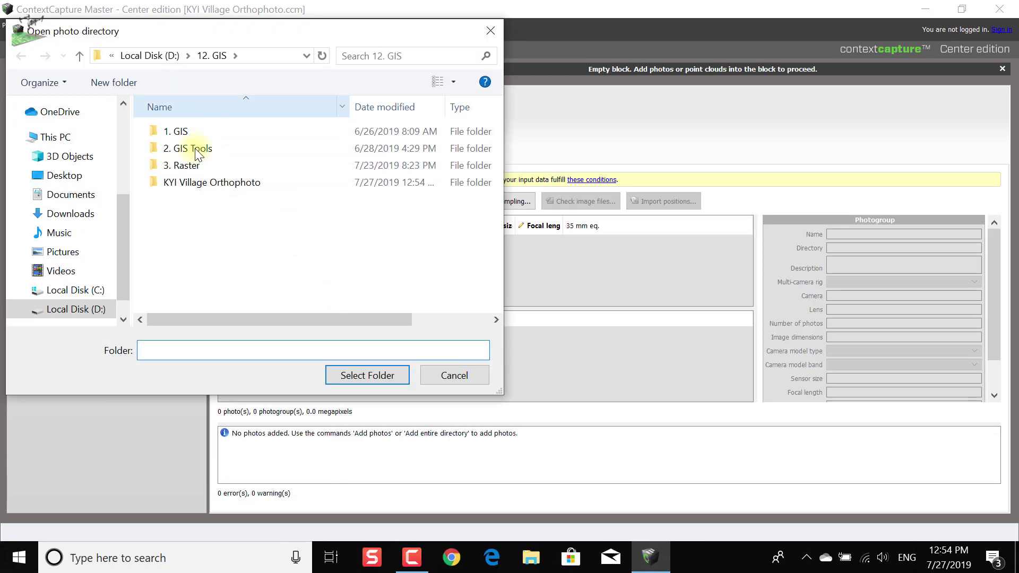
pyautogui.click(192, 182)
pyautogui.doubleClick(184, 166)
pyautogui.doubleClick(197, 133)
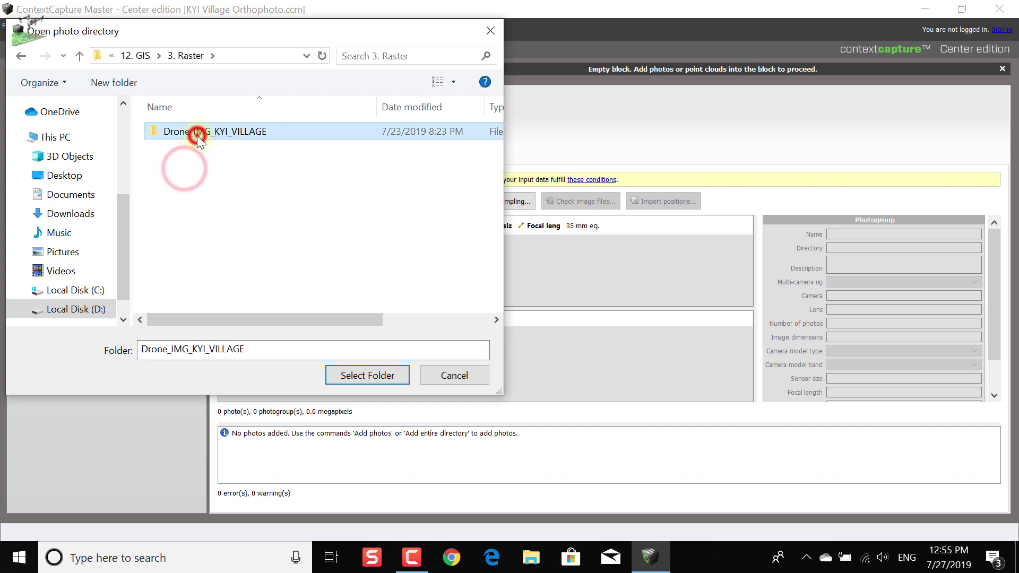
pyautogui.click(20, 56)
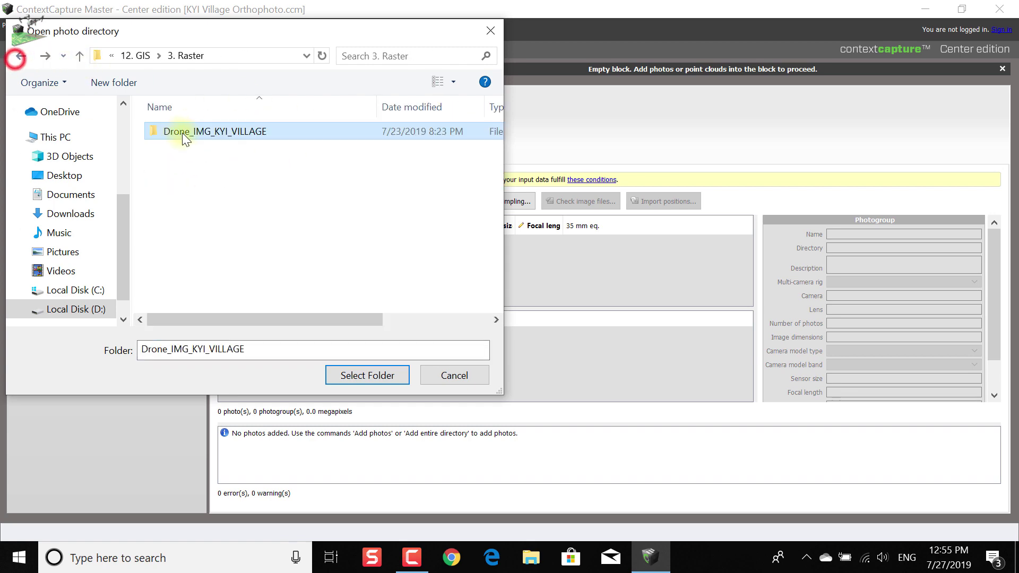
pyautogui.click(367, 375)
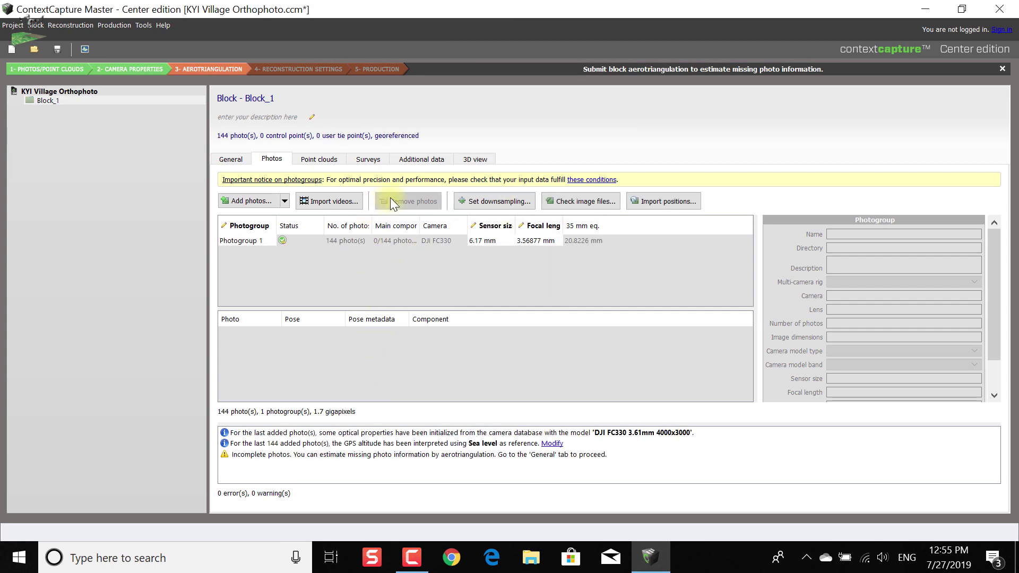
# Review the block's photogroup properties, point clouds, surveys, 3D view and additional data.
pyautogui.scroll(-2, 999, 312)
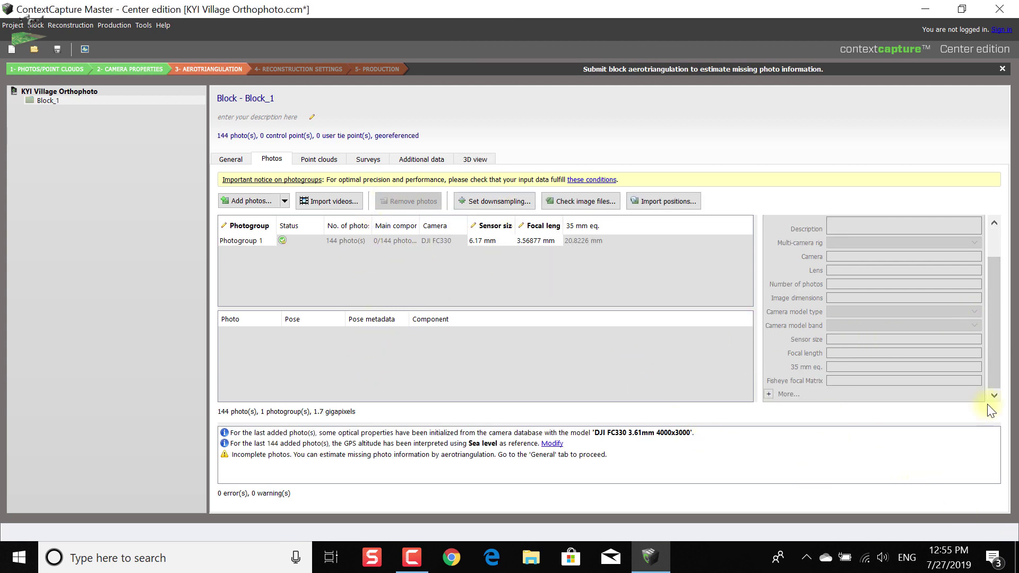
pyautogui.click(318, 155)
pyautogui.click(365, 159)
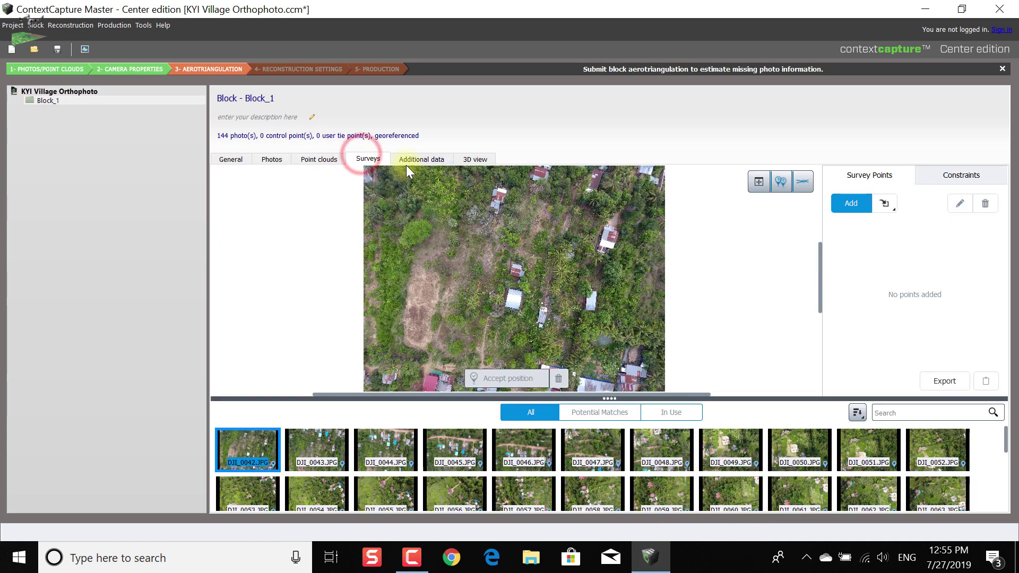
pyautogui.click(470, 158)
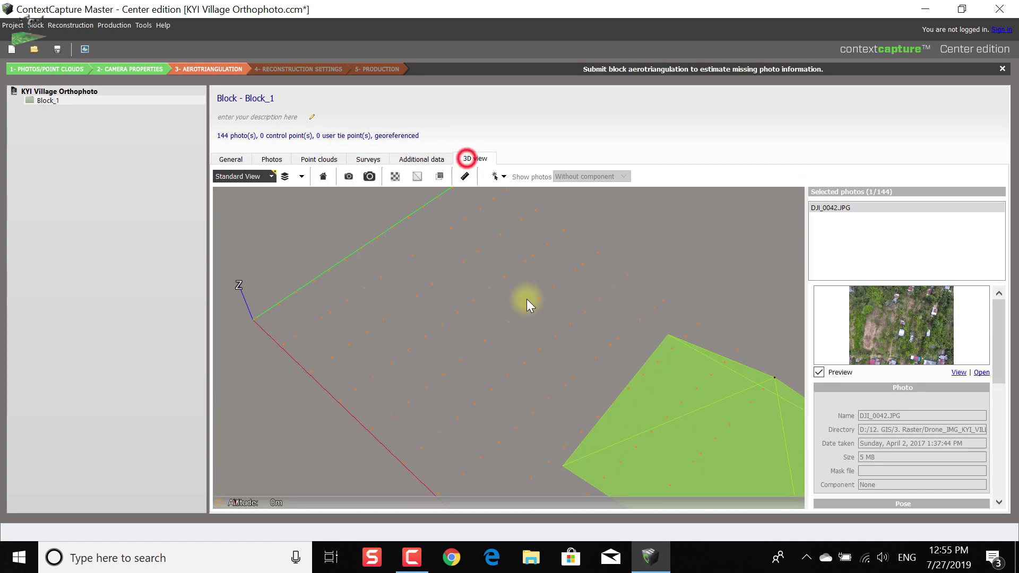
pyautogui.click(416, 159)
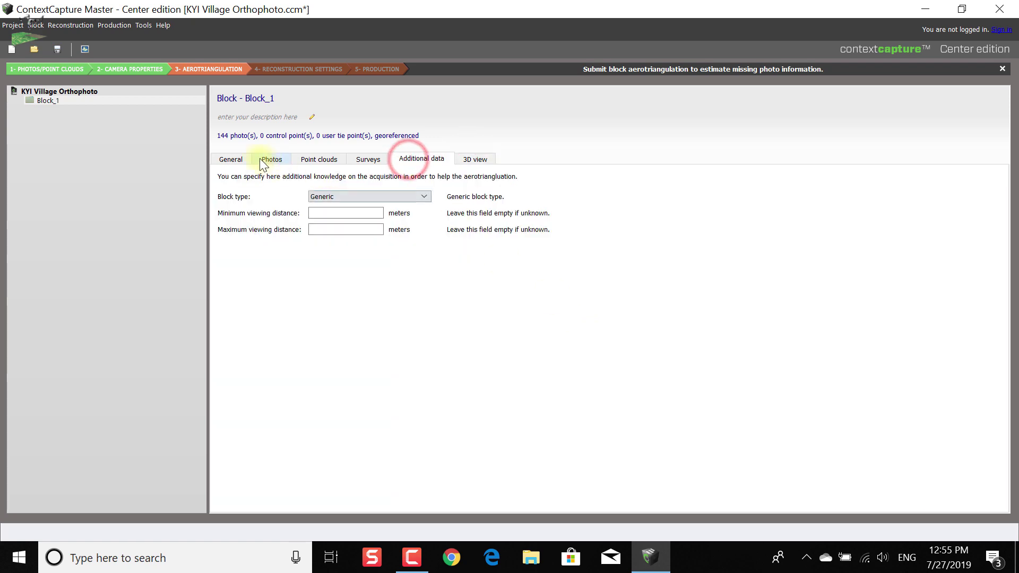
# Submit the block's aerotriangulation with the output named "Block_1 - KYI Village", using photo positioning metadata for rigid registration and default settings.
pyautogui.click(231, 159)
pyautogui.click(923, 183)
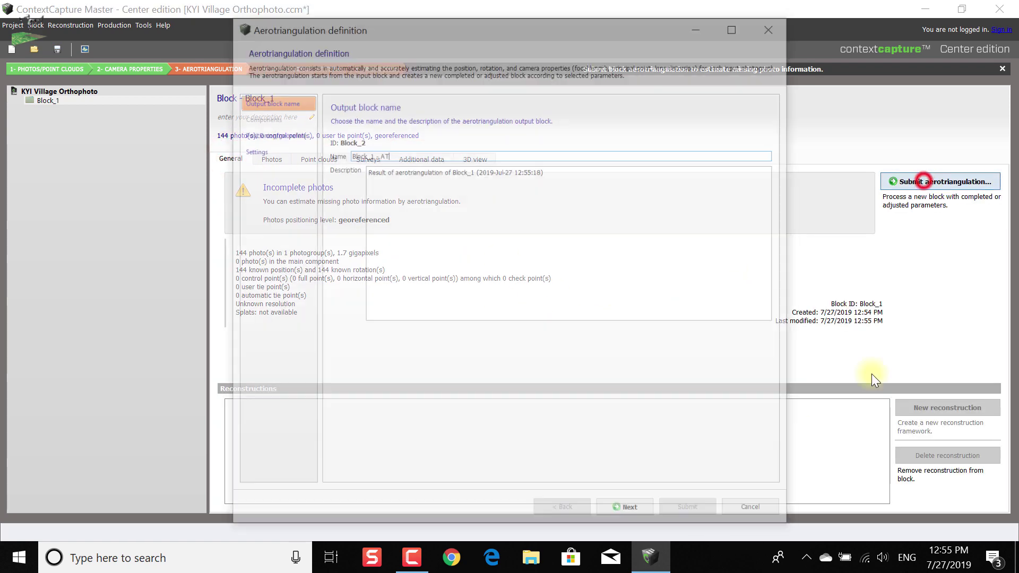
pyautogui.click(434, 154)
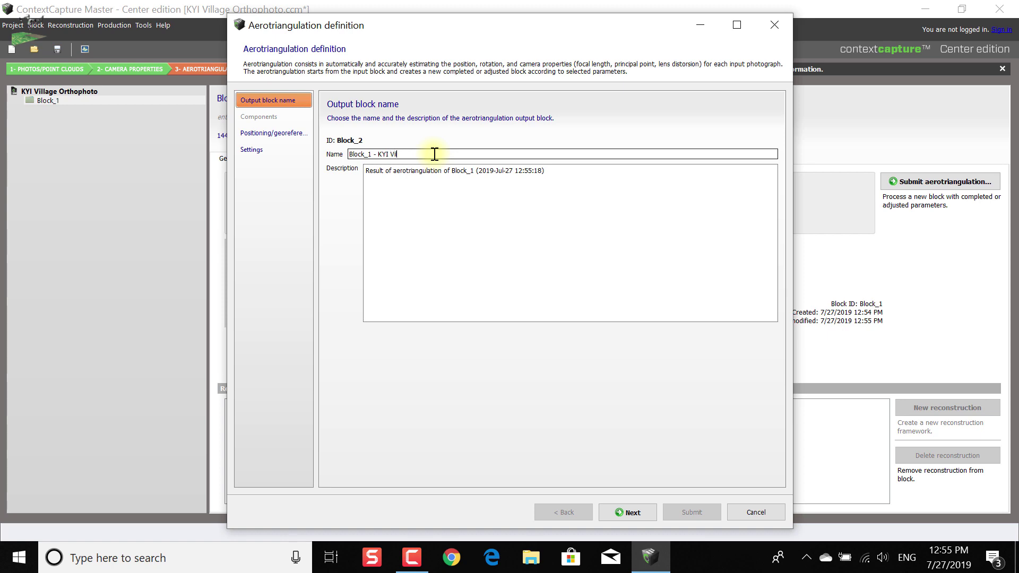
pyautogui.click(622, 511)
pyautogui.click(620, 511)
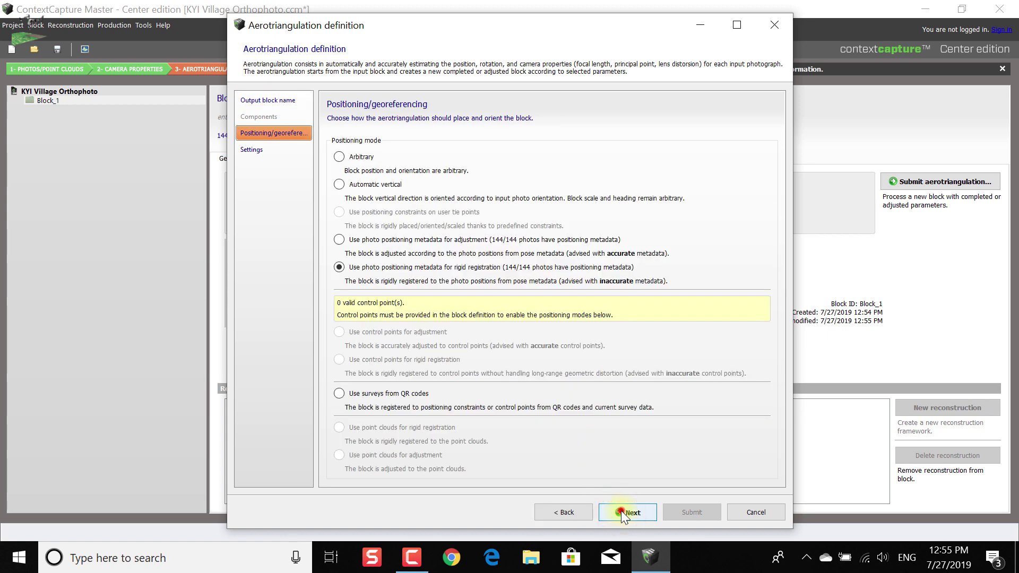
pyautogui.click(680, 513)
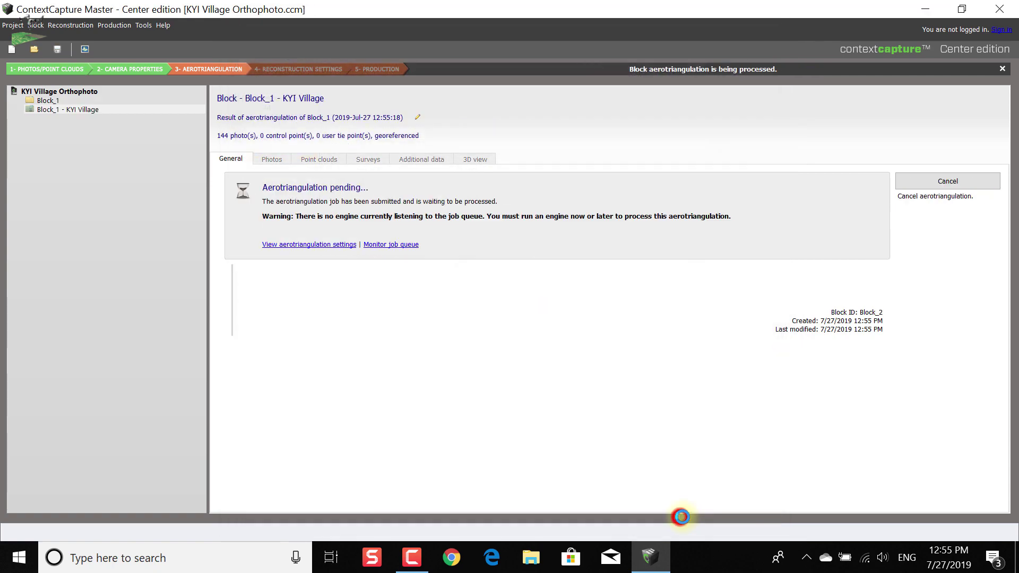
# Start ContextCapture Center Engine to process the submitted aerotriangulation, and return to the project in ContextCapture Master.
pyautogui.click(1016, 562)
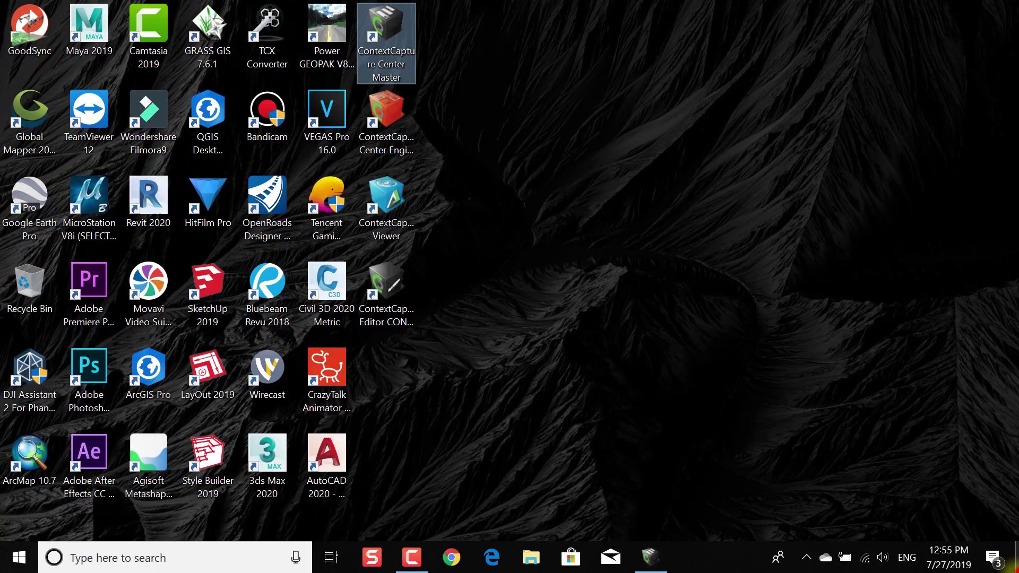
pyautogui.doubleClick(400, 107)
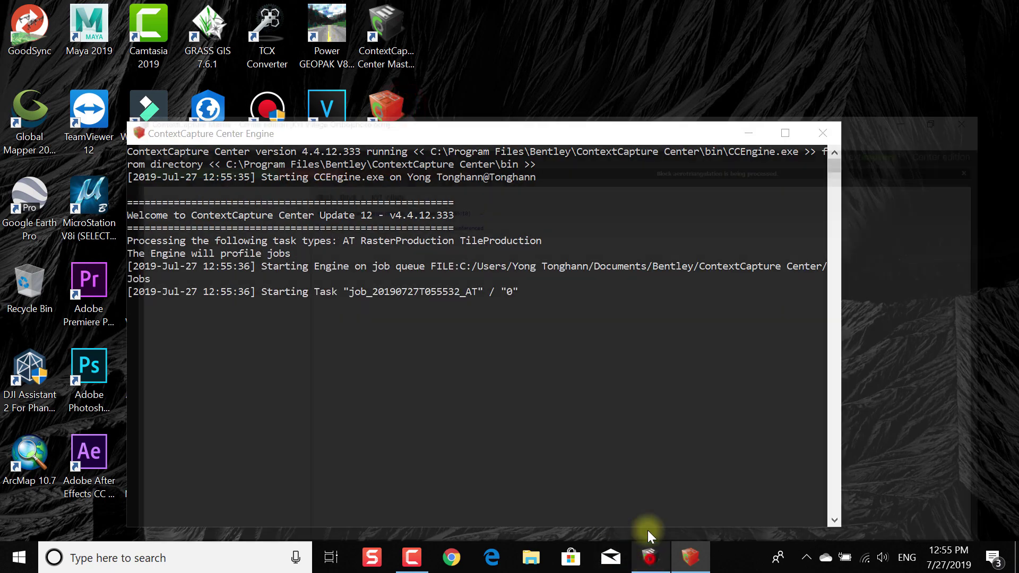
pyautogui.click(650, 557)
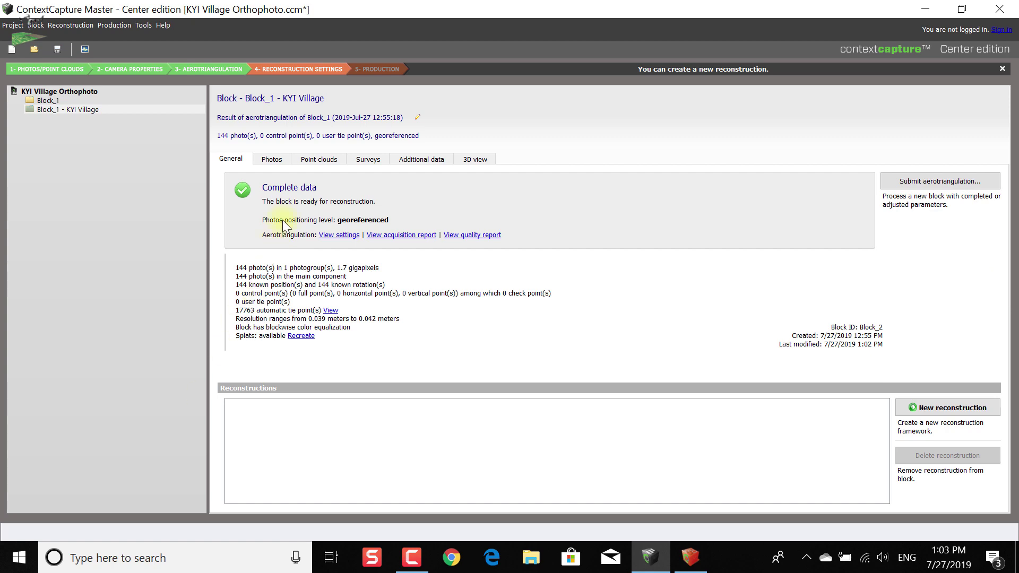
# Check the aerotriangulated block's point clouds and surveys, and create a new reconstruction from Block_1 - KYI Village.
pyautogui.click(319, 162)
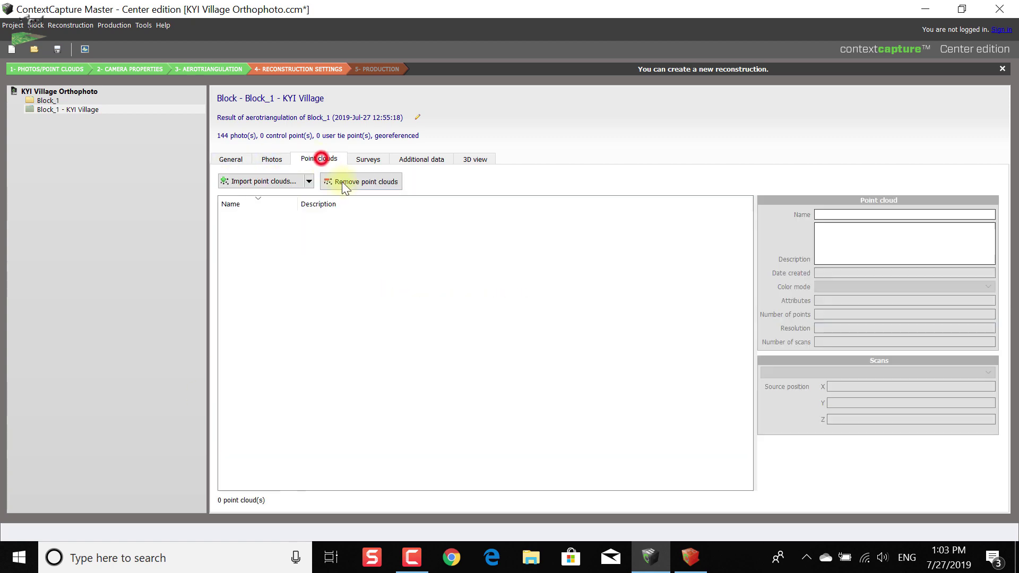
pyautogui.click(357, 160)
pyautogui.click(229, 160)
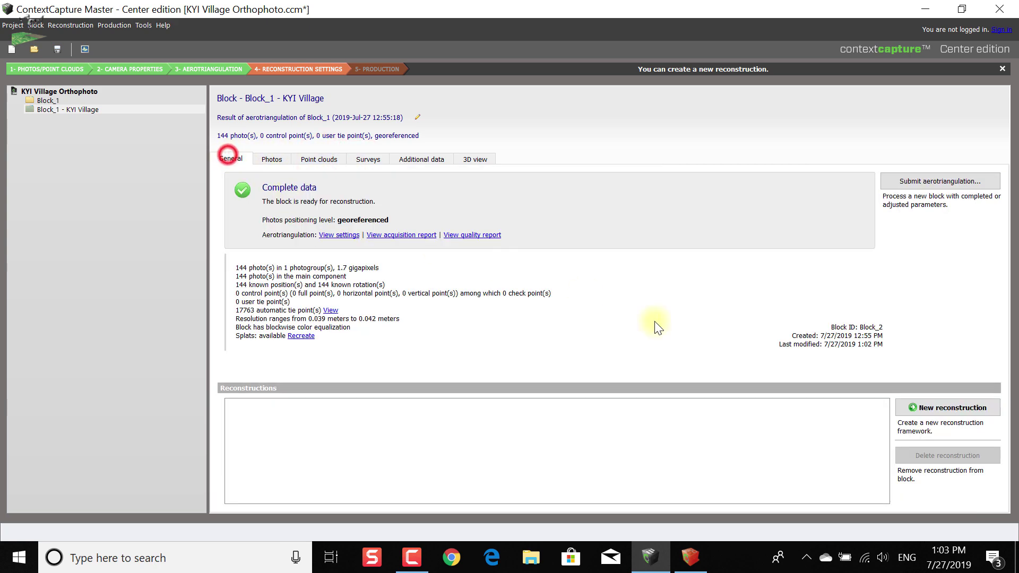
pyautogui.click(907, 403)
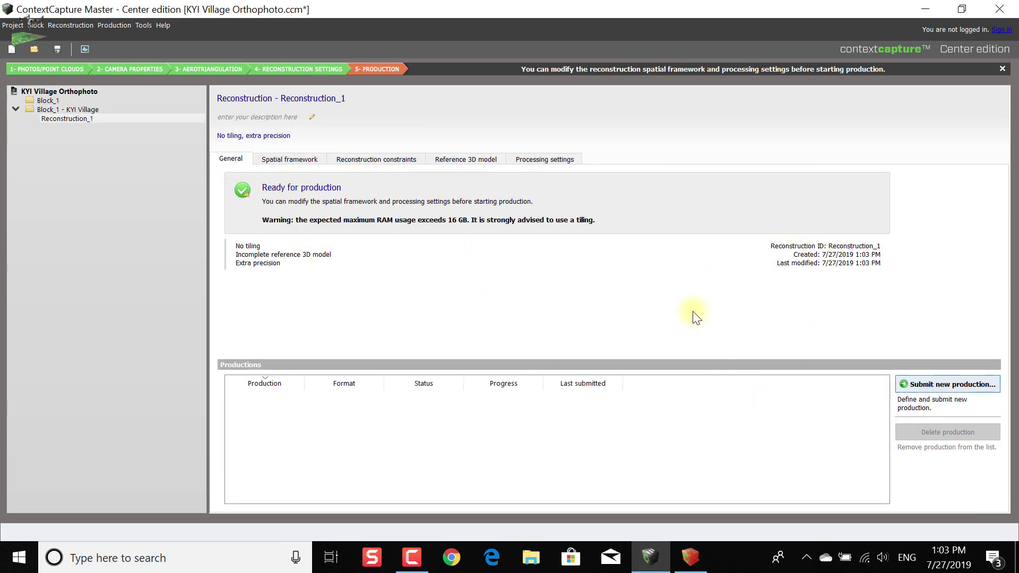
# Review the reconstruction's spatial framework, constraints, reference 3D model and processing settings.
pyautogui.click(290, 159)
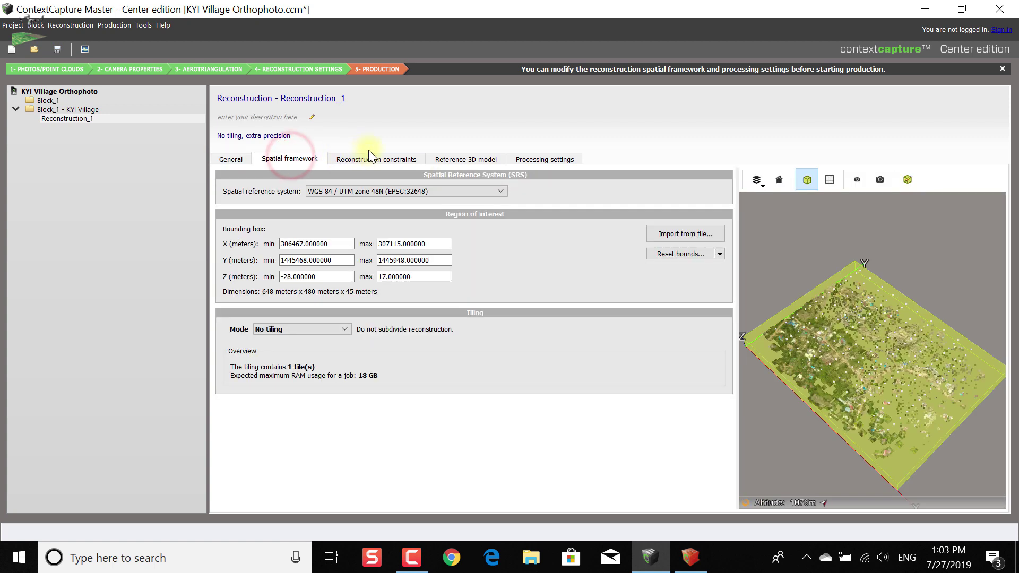
pyautogui.click(399, 157)
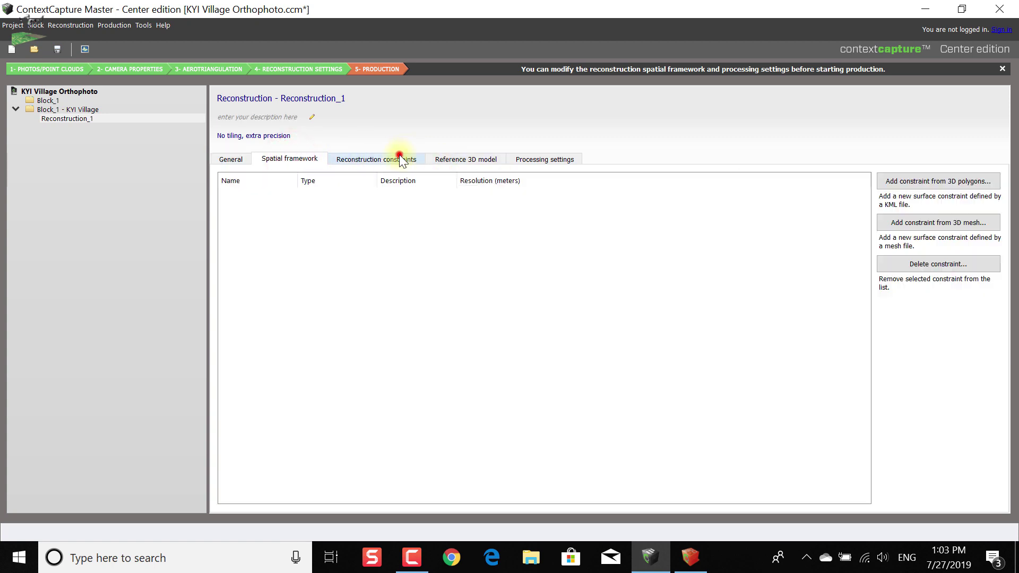
pyautogui.click(462, 157)
pyautogui.click(524, 158)
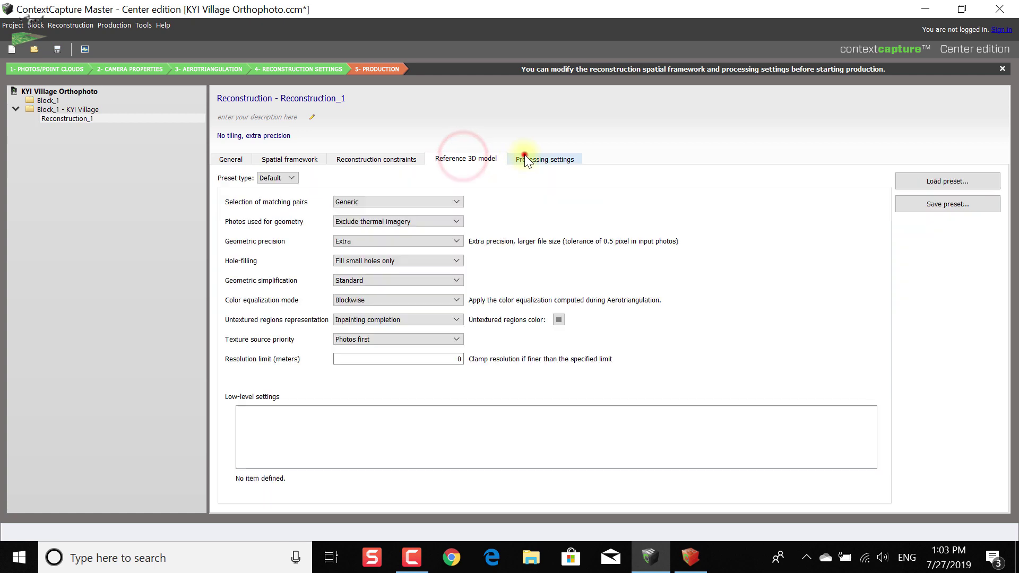
pyautogui.click(245, 159)
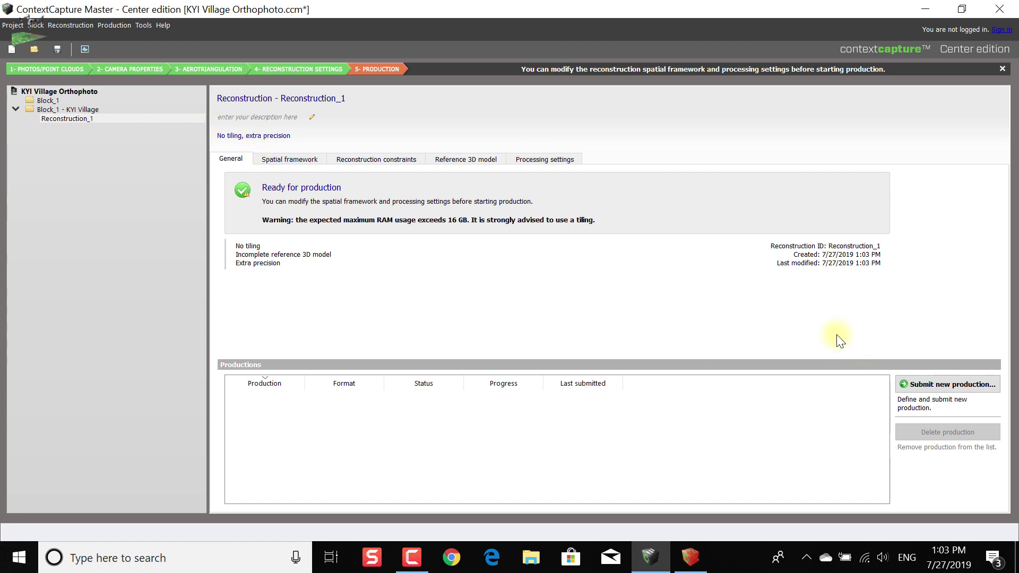
# Create a new production from Reconstruction_1 and name it "3D Mesh".
pyautogui.click(959, 385)
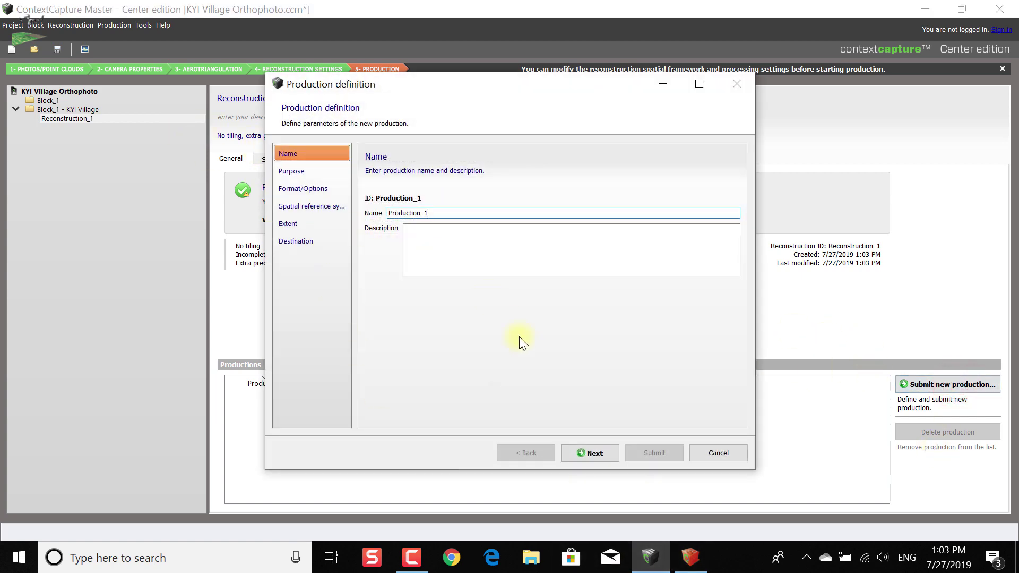
pyautogui.click(471, 213)
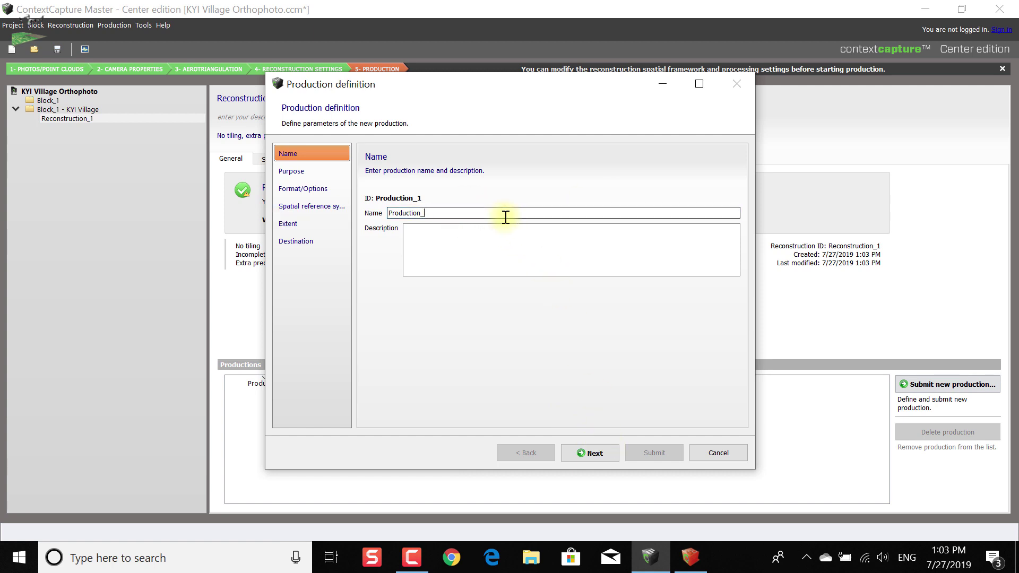
pyautogui.press('BackSpace')
pyautogui.press('BackSpace')
pyautogui.press('BackSpace')
pyautogui.press('BackSpace')
pyautogui.press('BackSpace')
pyautogui.press('BackSpace')
pyautogui.press('BackSpace')
pyautogui.press('BackSpace')
pyautogui.press('BackSpace')
pyautogui.press('BackSpace')
pyautogui.press('BackSpace')
pyautogui.write('3D Mesh')
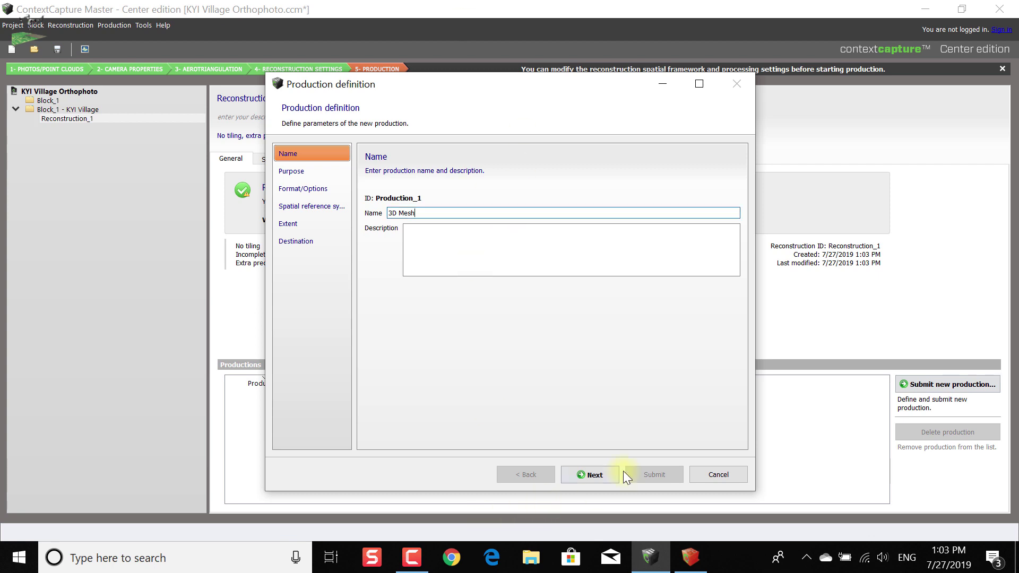
pyautogui.click(585, 480)
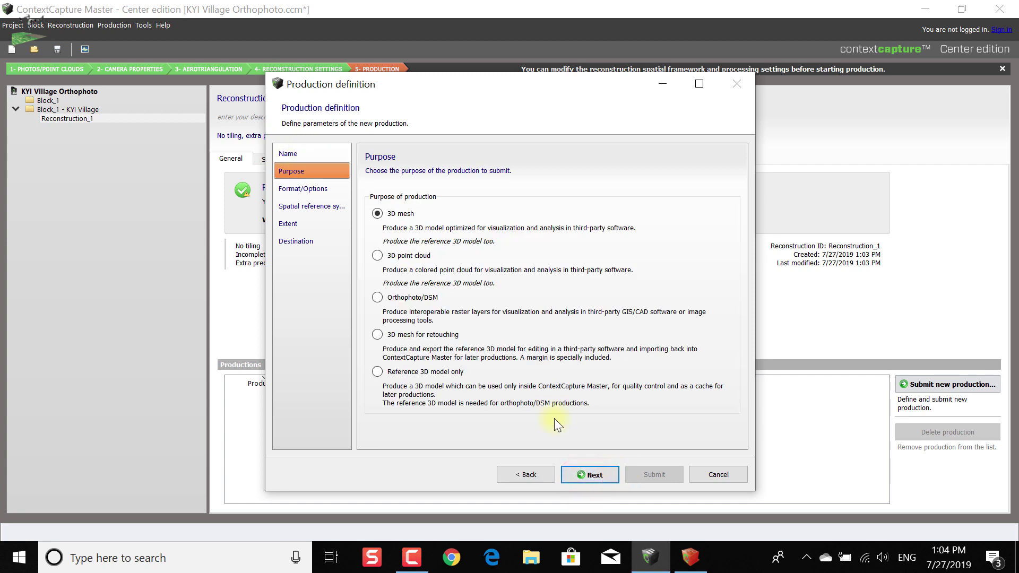
# Submit the 3D mesh production in ContextCapture 3MX format with WGS 84 / UTM zone 48N (EPSG:32648), keeping the default extent and output directory.
pyautogui.click(593, 477)
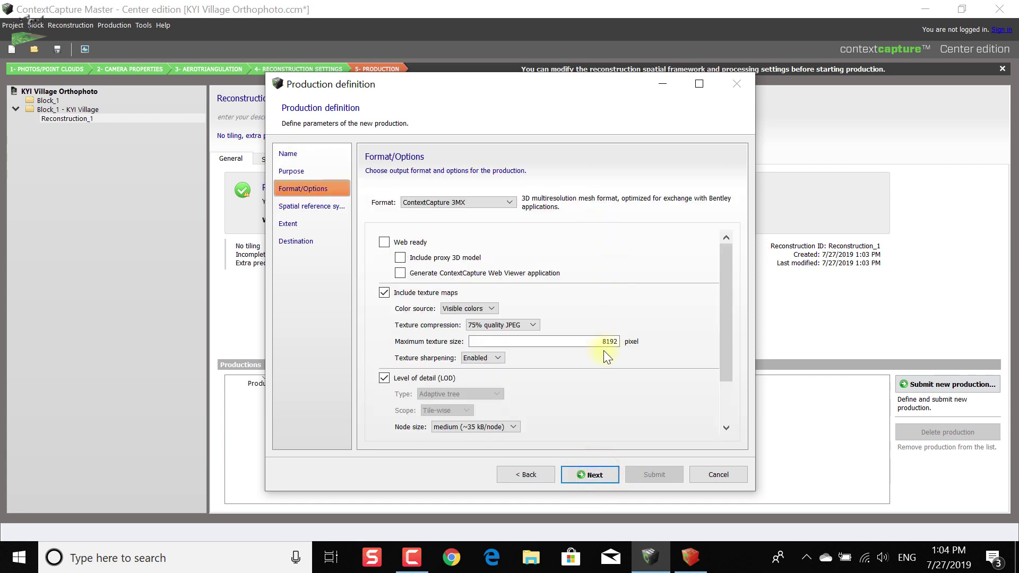
pyautogui.click(592, 476)
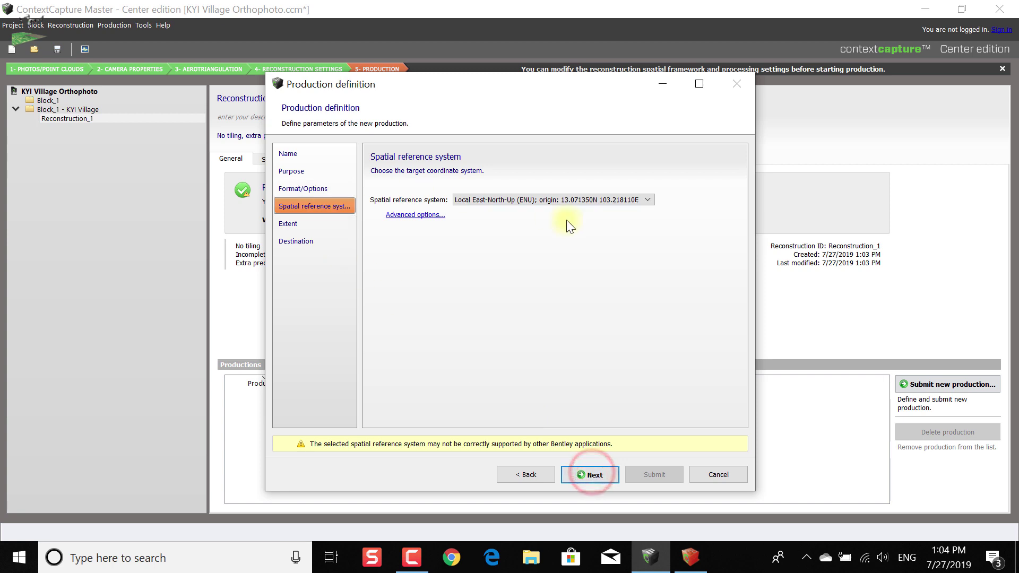
pyautogui.click(579, 201)
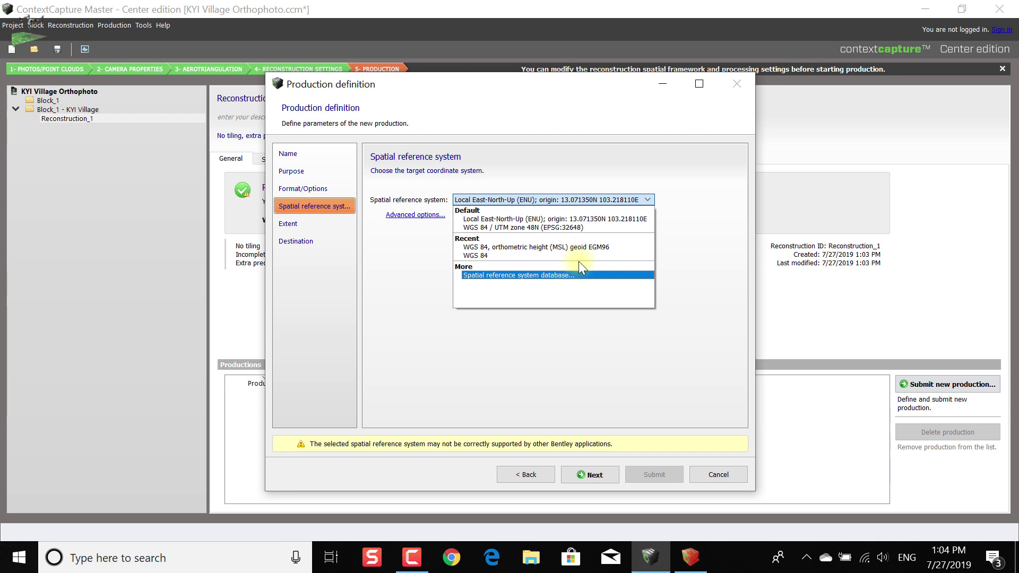
pyautogui.click(587, 225)
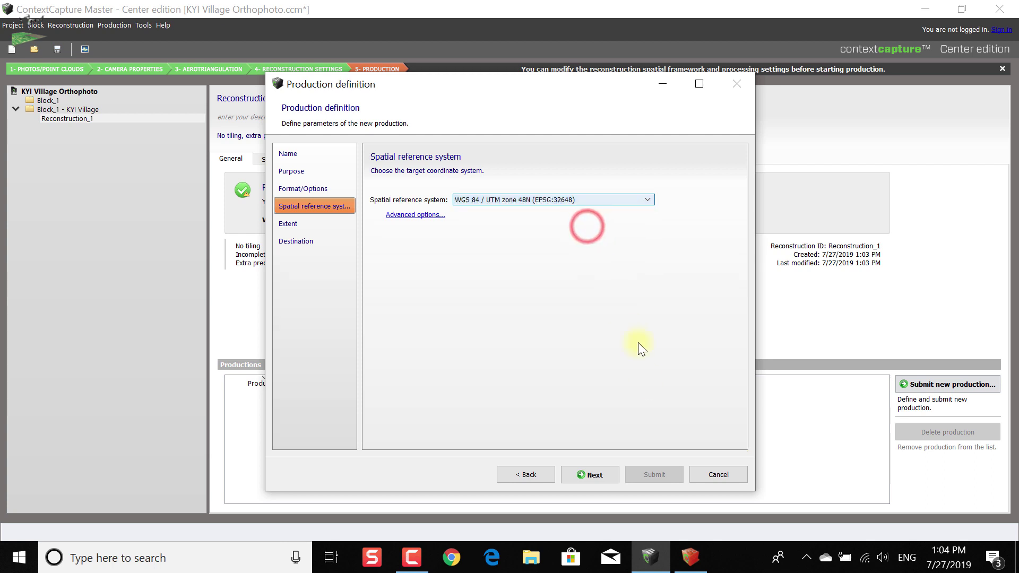
pyautogui.click(606, 479)
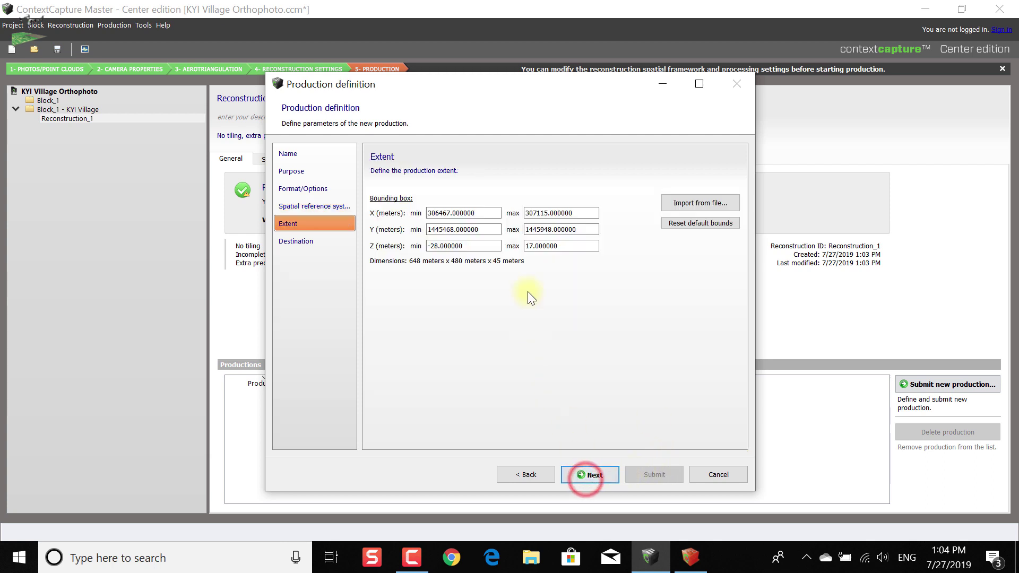
pyautogui.click(603, 478)
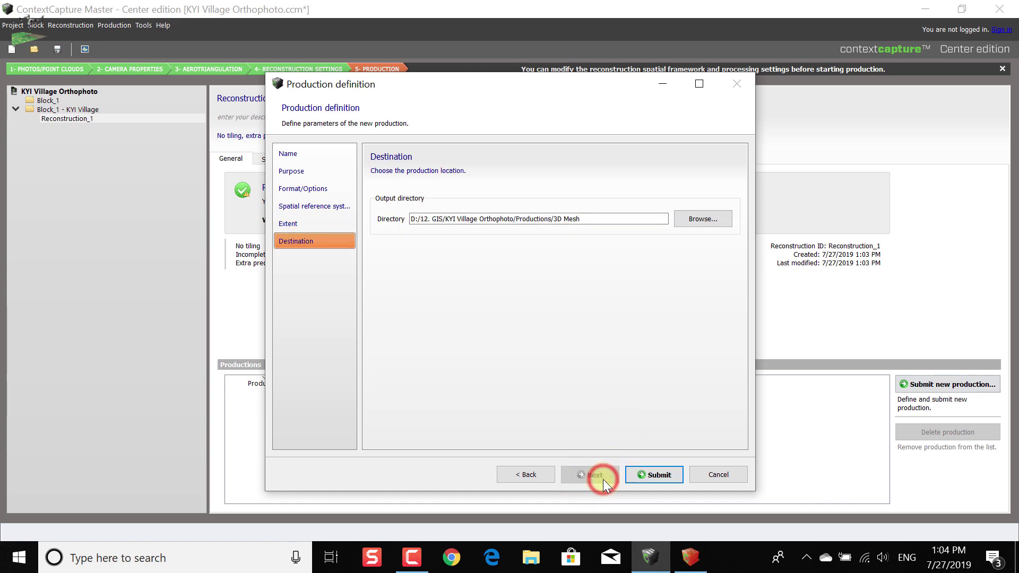
pyautogui.click(655, 474)
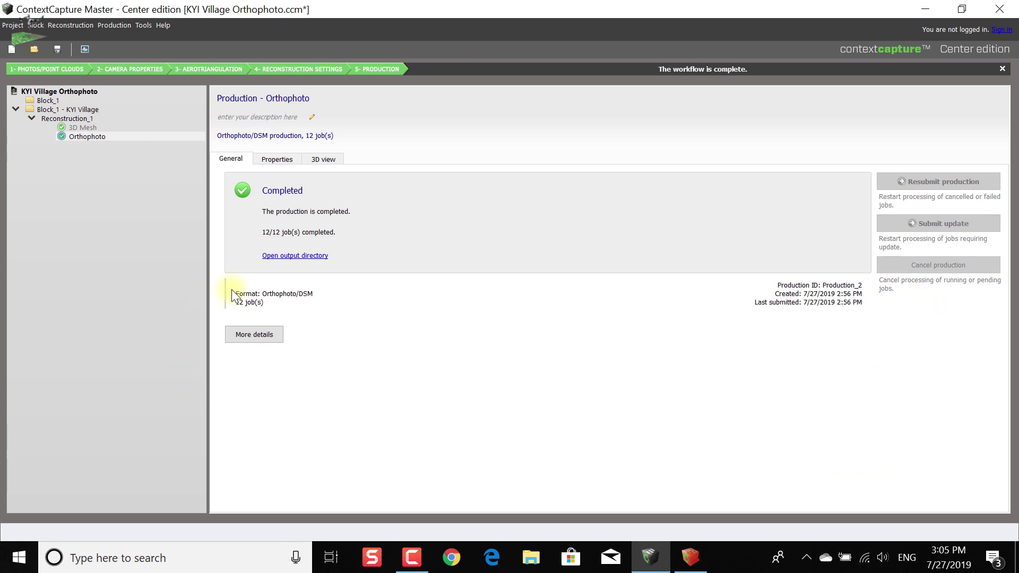
# Review the Orthophoto production's job details, properties and 3D view.
pyautogui.click(250, 342)
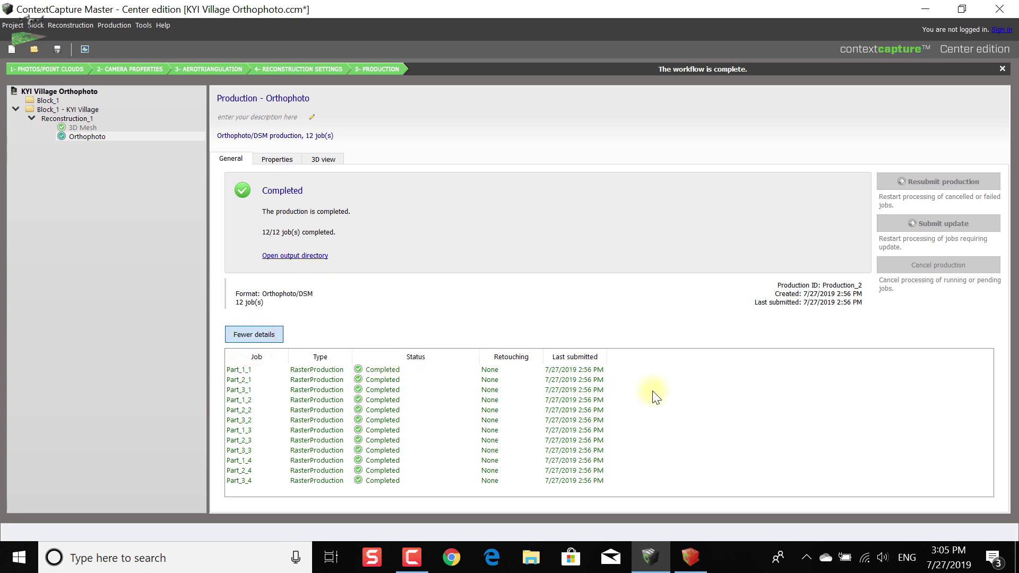
pyautogui.click(283, 160)
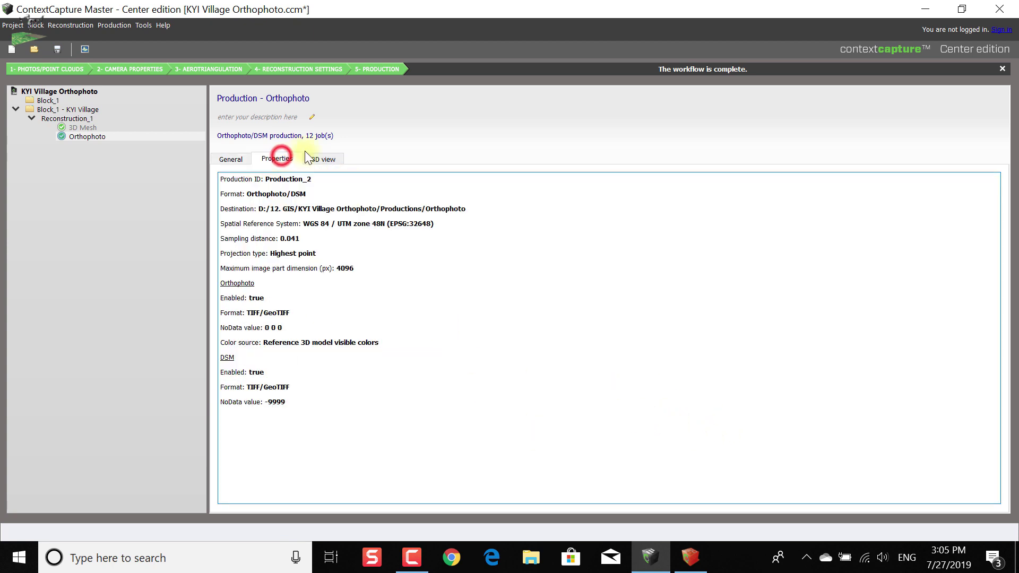
pyautogui.click(322, 159)
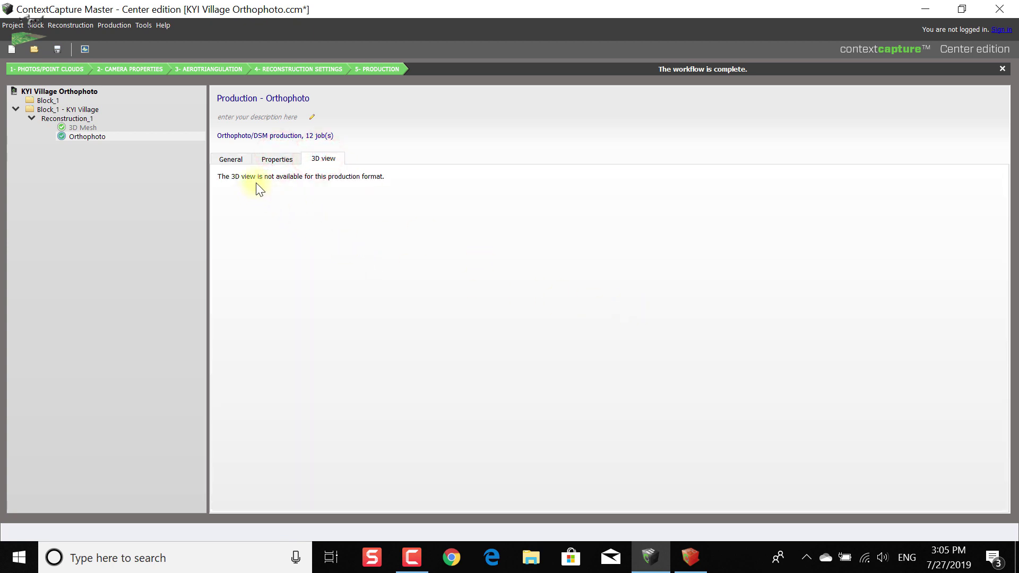
# Minimize the ContextCapture Master and Engine windows, and start ArcMap with a new blank map.
pyautogui.click(925, 9)
pyautogui.rightClick(616, 79)
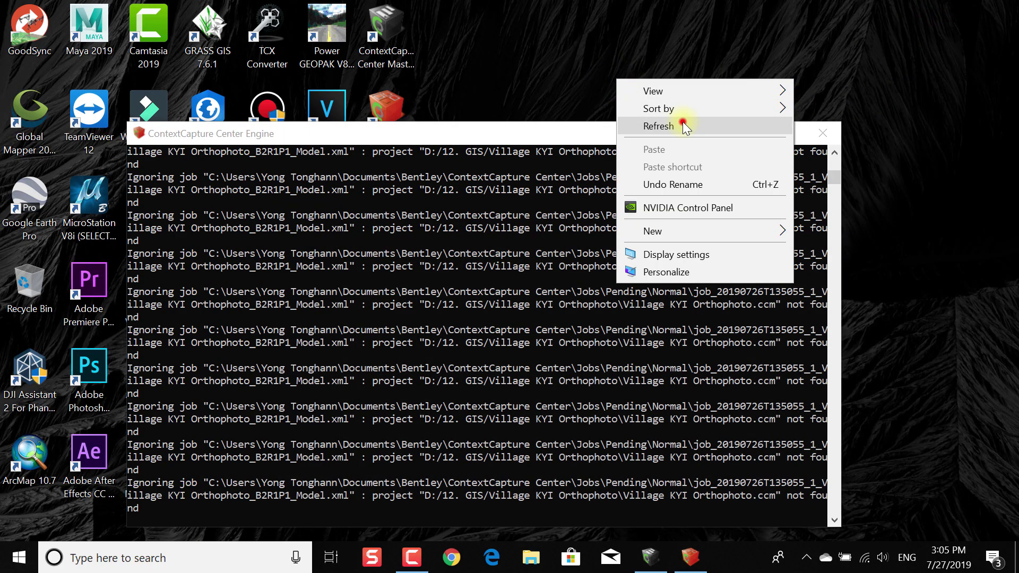
pyautogui.click(682, 122)
pyautogui.click(740, 131)
pyautogui.rightClick(621, 39)
pyautogui.click(643, 86)
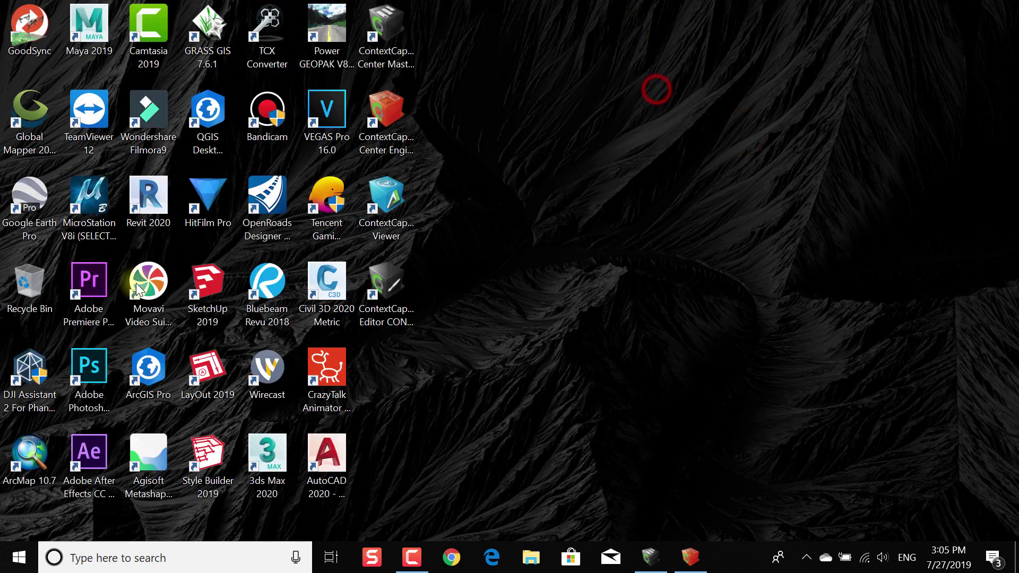
pyautogui.click(39, 432)
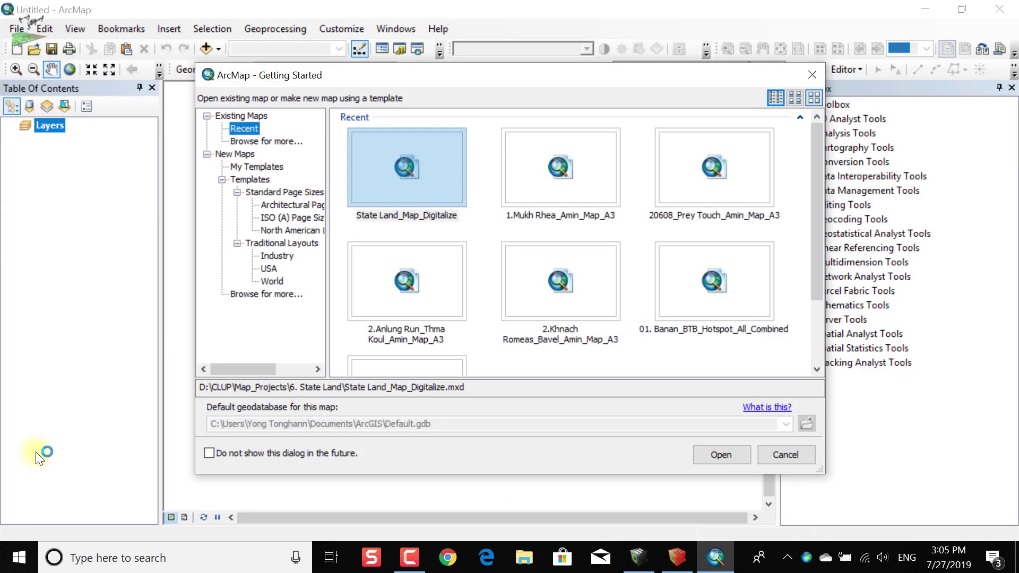
pyautogui.click(250, 167)
pyautogui.click(721, 455)
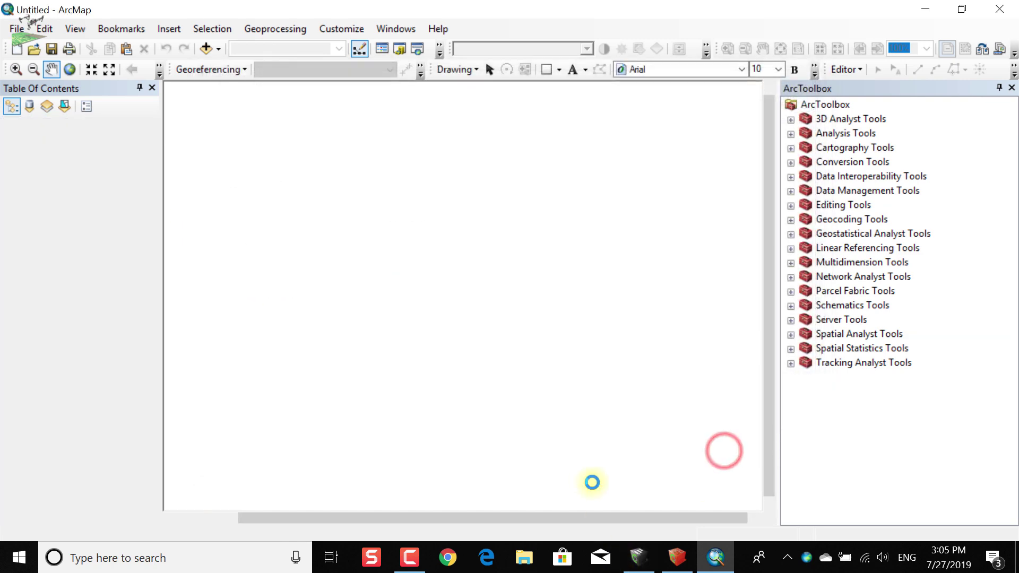
# Add the province boundary shapefile polbndL_wgs84-2019.shp from the 1.Province Boundary_2019 folder to the map.
pyautogui.click(204, 49)
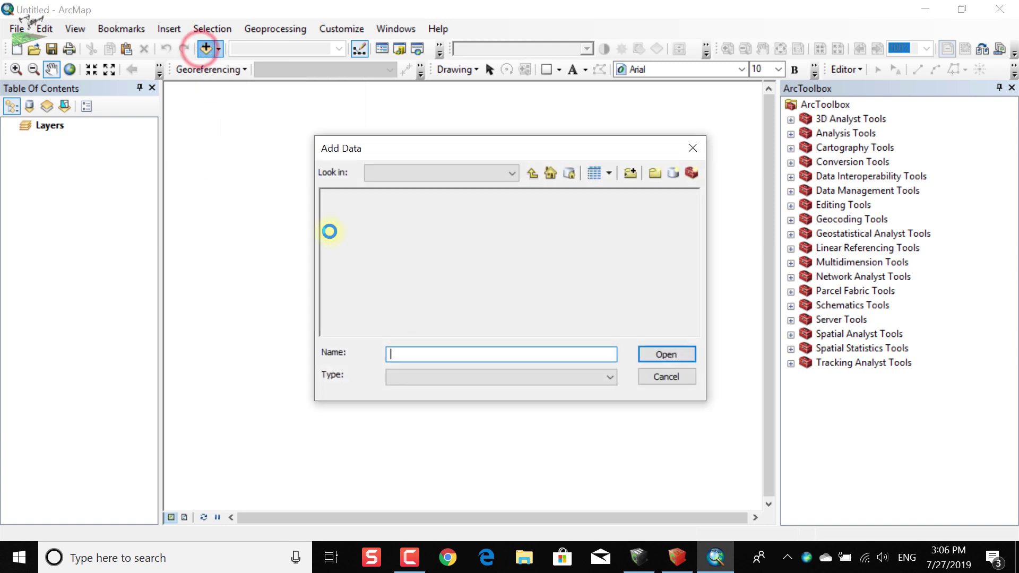
pyautogui.click(372, 196)
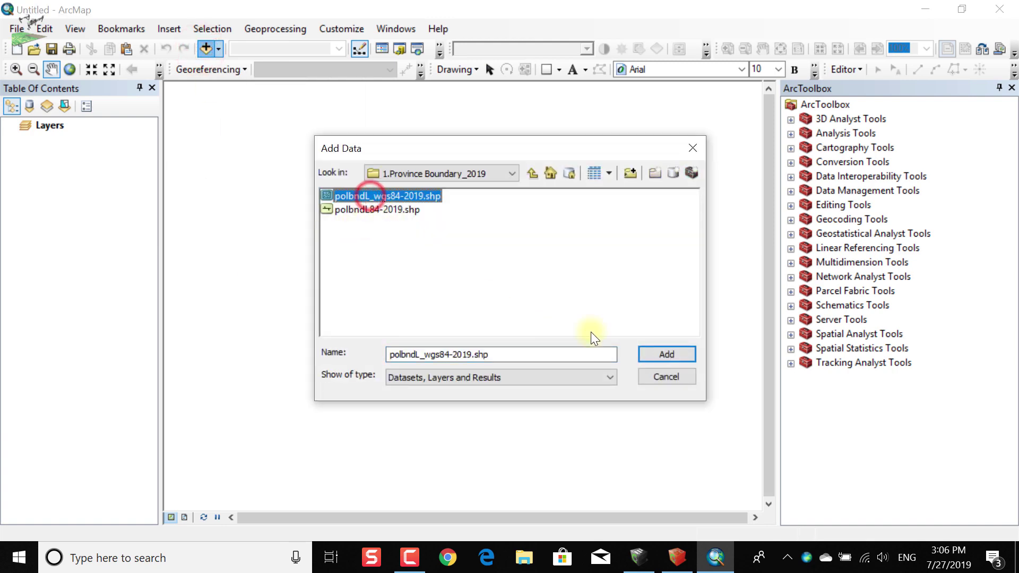
pyautogui.click(650, 353)
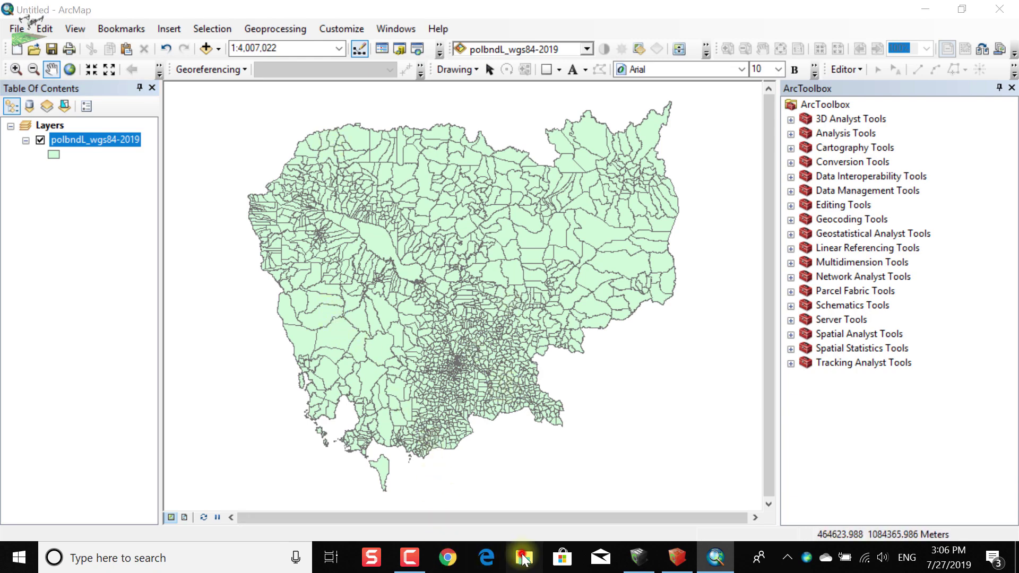
# Switch to File Explorer and open the orthophoto output folder D:\12. GIS\KYI Village Orthophoto\Productions\Orthophoto.
pyautogui.click(524, 557)
pyautogui.click(57, 447)
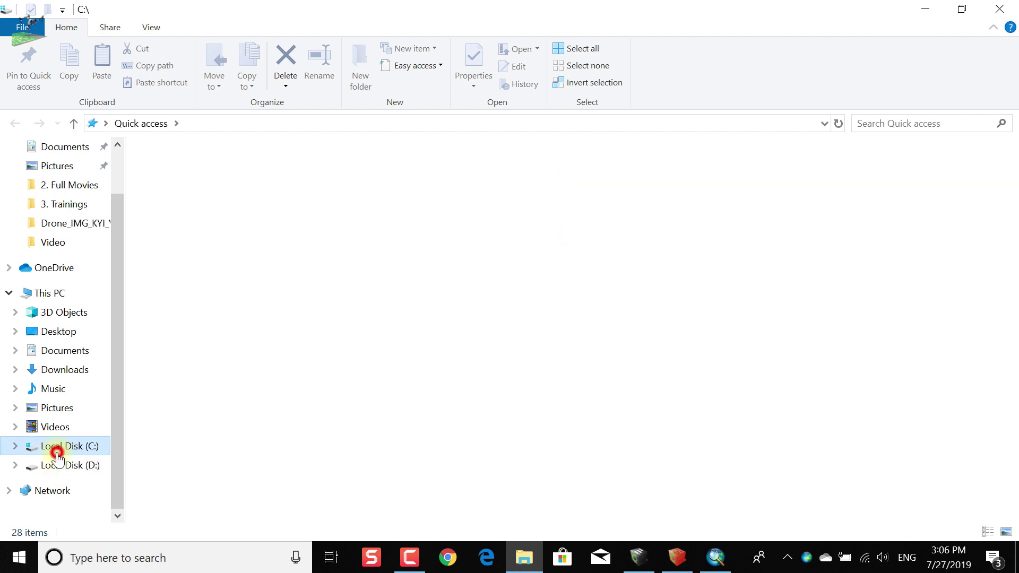
pyautogui.click(58, 465)
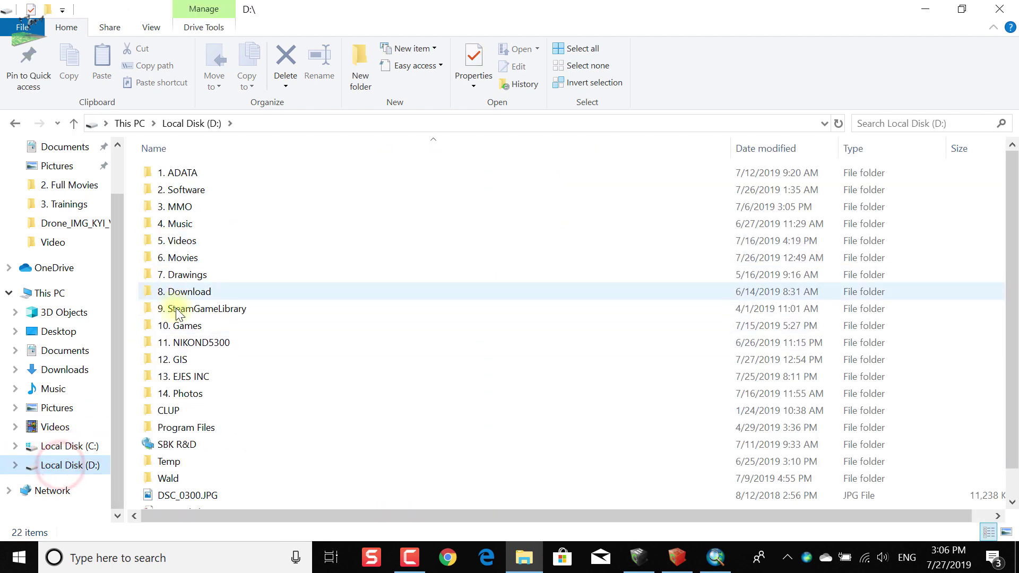
pyautogui.doubleClick(183, 357)
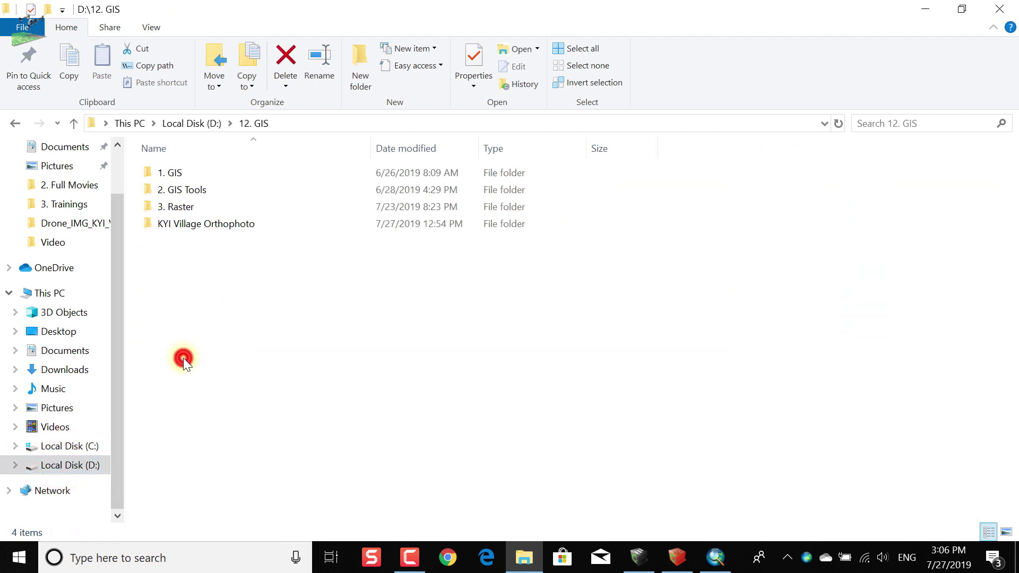
pyautogui.doubleClick(191, 223)
pyautogui.click(199, 173)
pyautogui.doubleClick(199, 173)
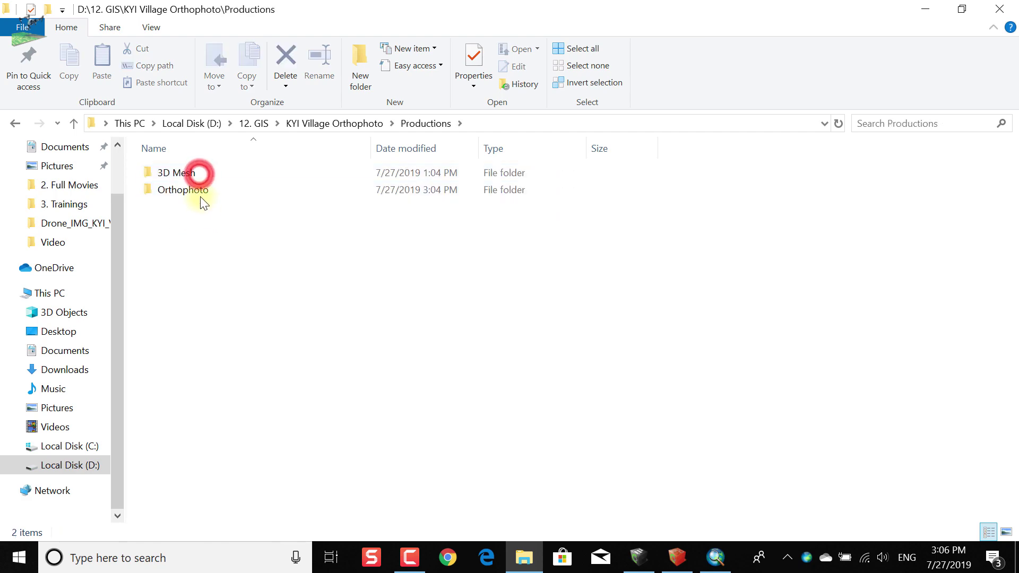
pyautogui.click(198, 190)
pyautogui.doubleClick(197, 190)
# Preview the image tile Orthophoto_ortho_part_2_2.tif, and close the preview.
pyautogui.scroll(-15, 561, 312)
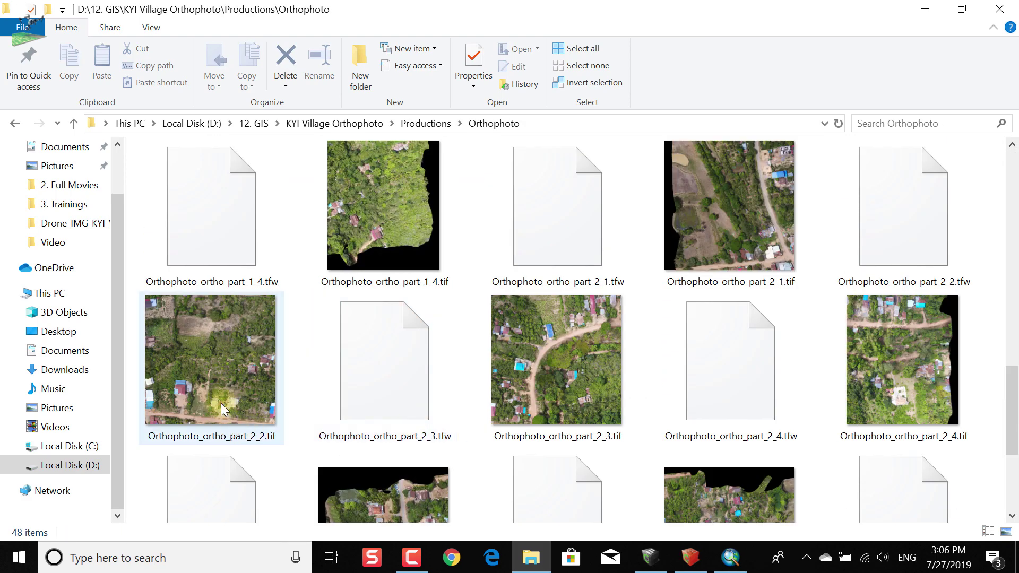
pyautogui.doubleClick(221, 403)
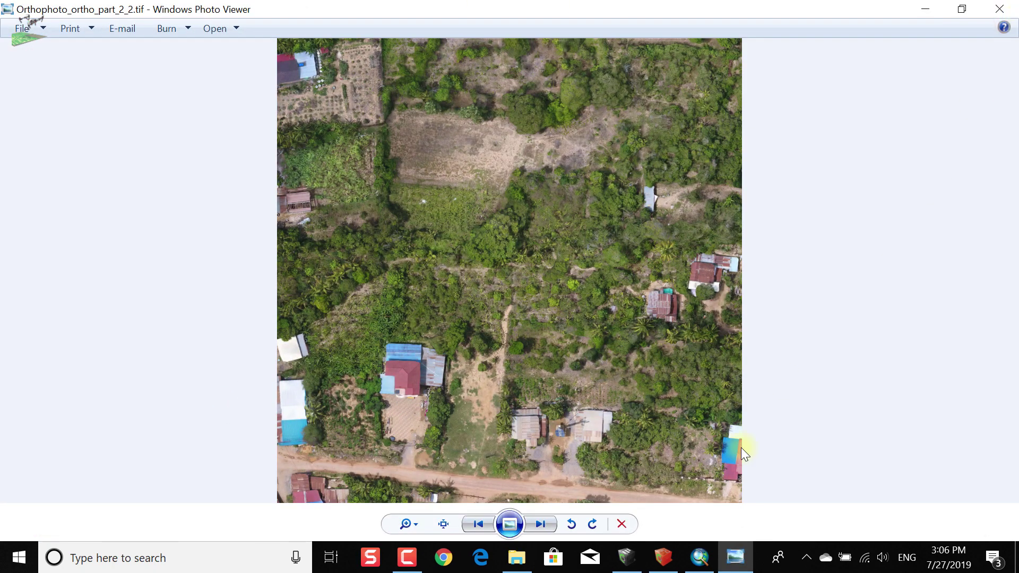
pyautogui.hotkey('alt', 'F4')
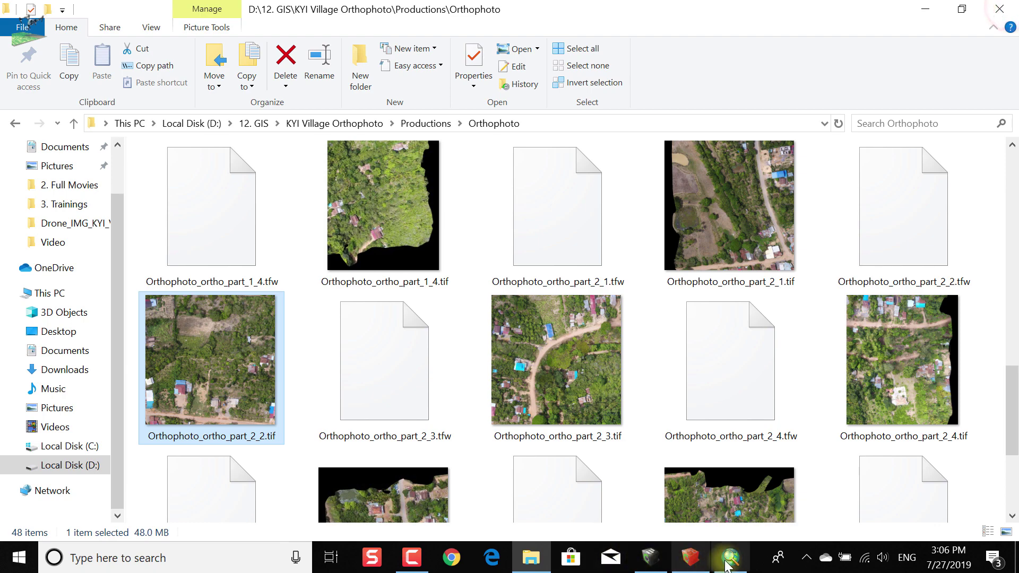
# Return to ArcMap and browse for data to add in the 12. GIS\KYI Village Orthophoto\Productions\Orthophoto folder.
pyautogui.click(727, 565)
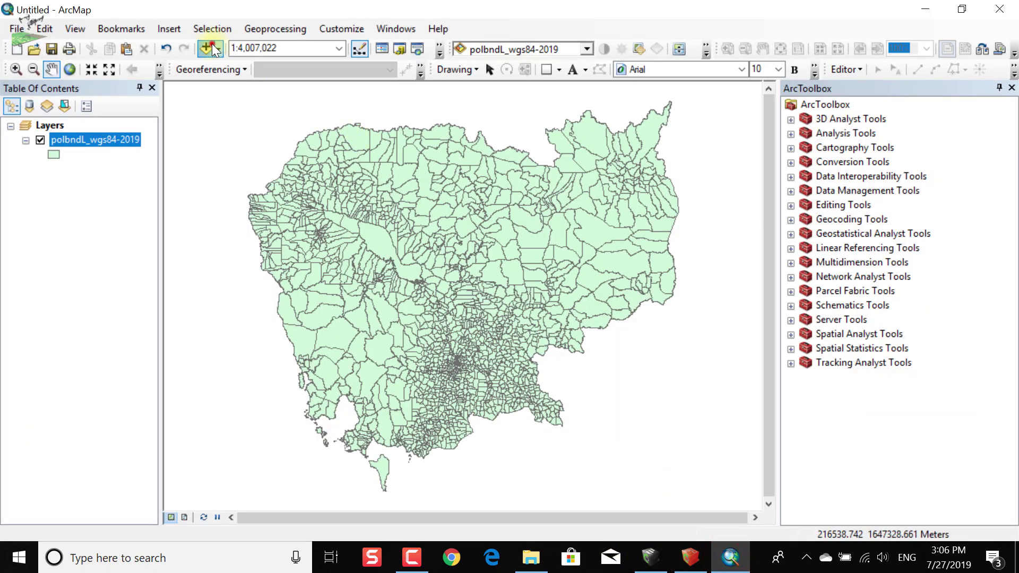
pyautogui.click(211, 46)
pyautogui.click(429, 175)
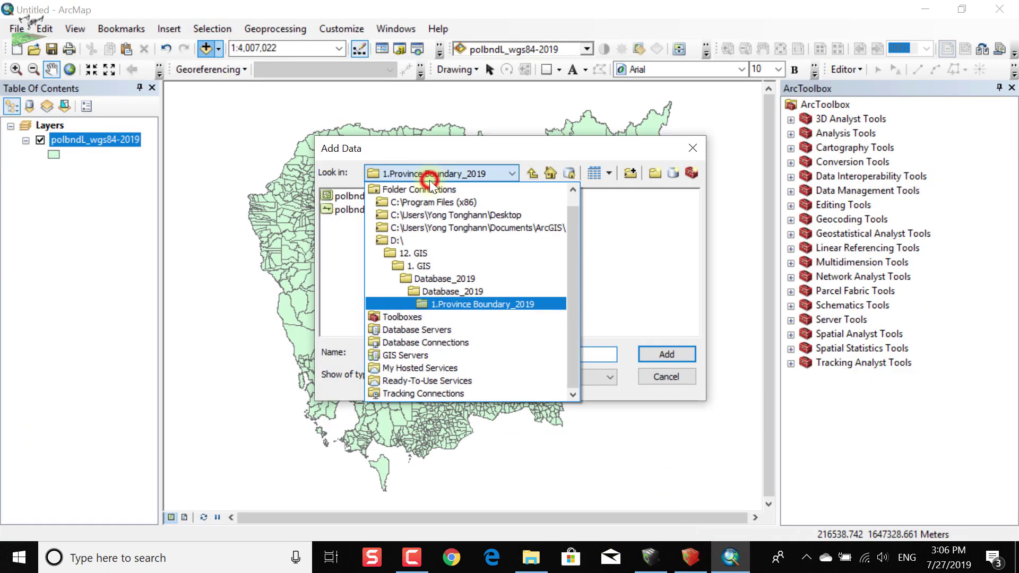
pyautogui.click(436, 249)
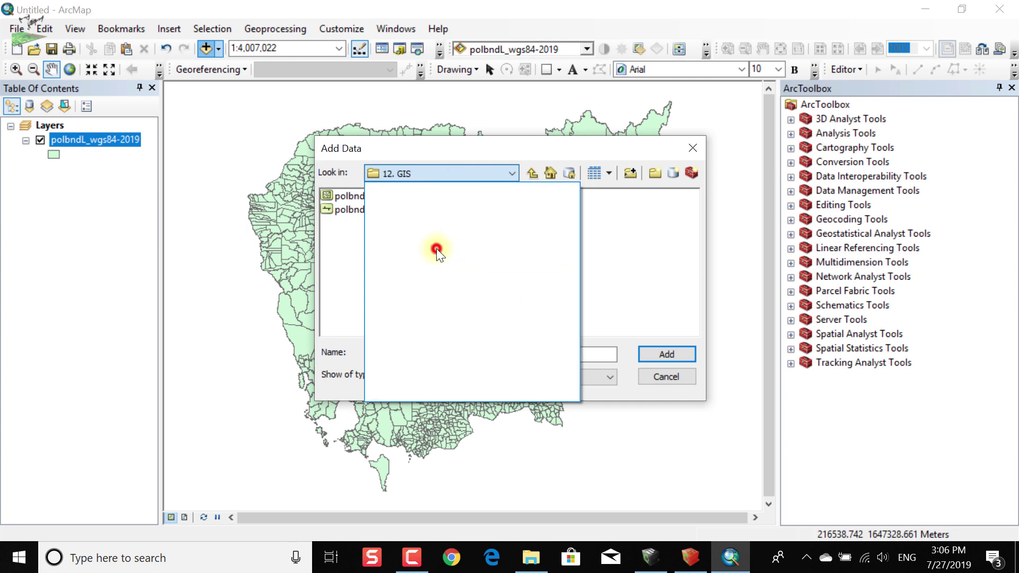
pyautogui.doubleClick(352, 233)
pyautogui.click(351, 208)
pyautogui.click(348, 200)
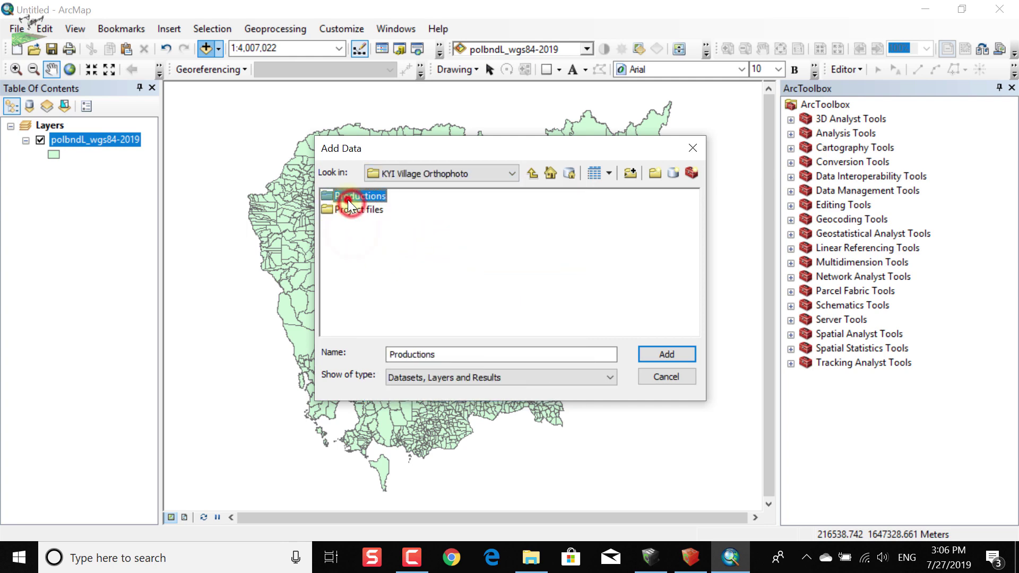
pyautogui.doubleClick(348, 199)
pyautogui.doubleClick(351, 197)
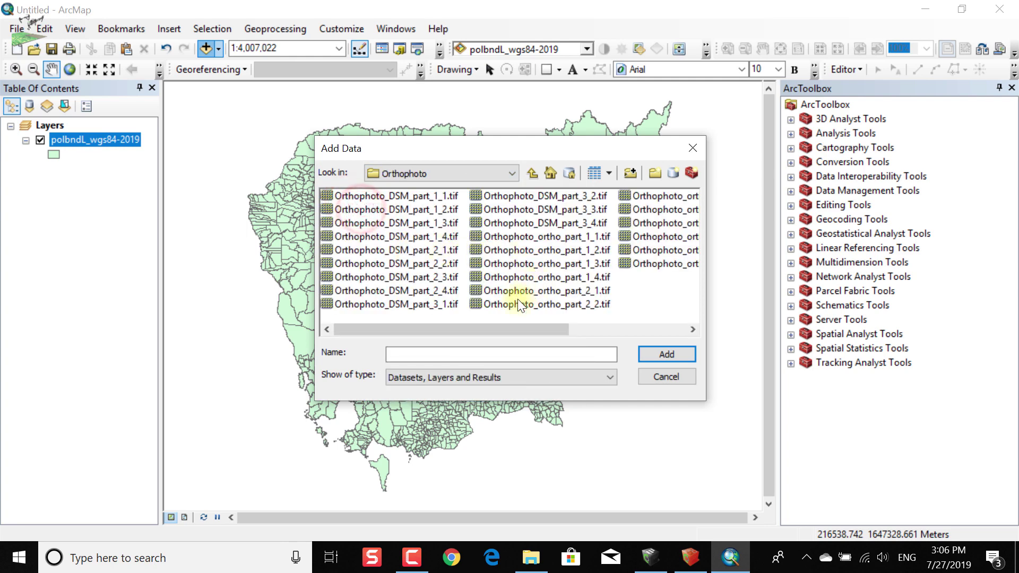
# Add all raster tiles from Orthophoto_DSM_part_1_1.tif through Orthophoto_ortho_part_3_4.tif to the map.
pyautogui.click(415, 197)
pyautogui.scroll(-1, 614, 299)
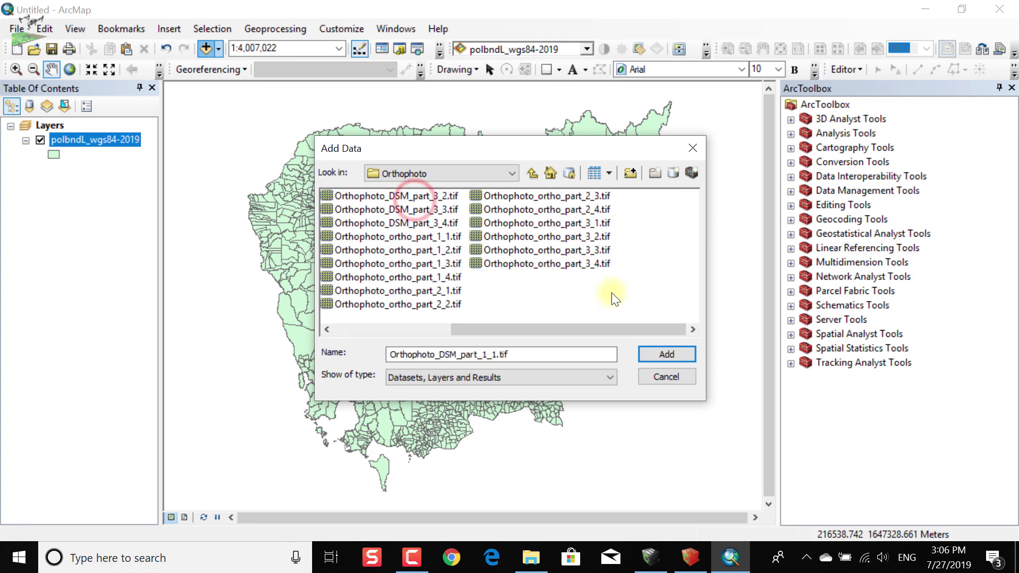
pyautogui.keyDown('shift'); pyautogui.click(575, 263); pyautogui.keyUp('shift')
pyautogui.click(664, 359)
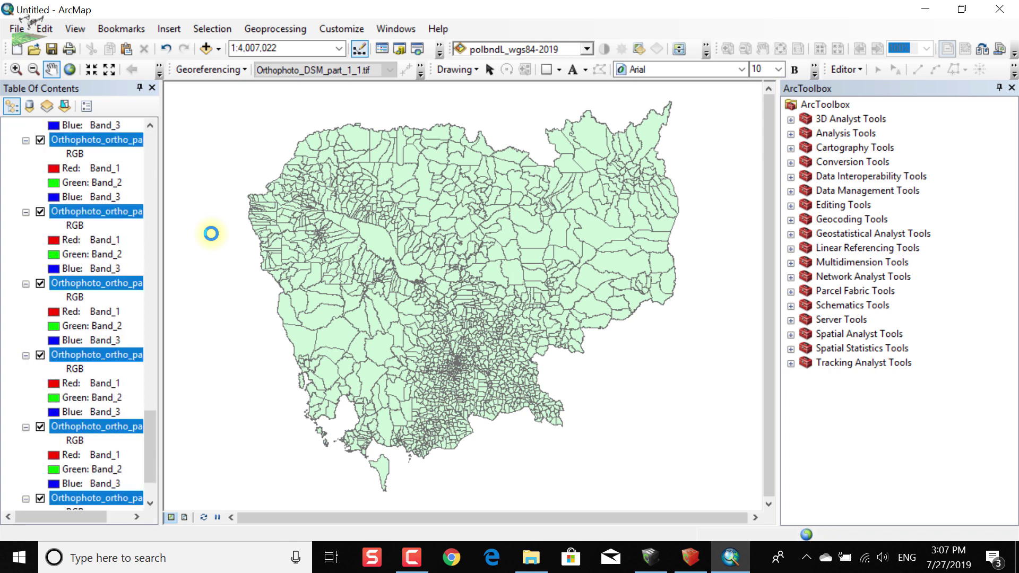
# Group all the selected DSM and ortho raster tiles into one group layer.
pyautogui.scroll(3, 64, 145)
pyautogui.scroll(5, 66, 143)
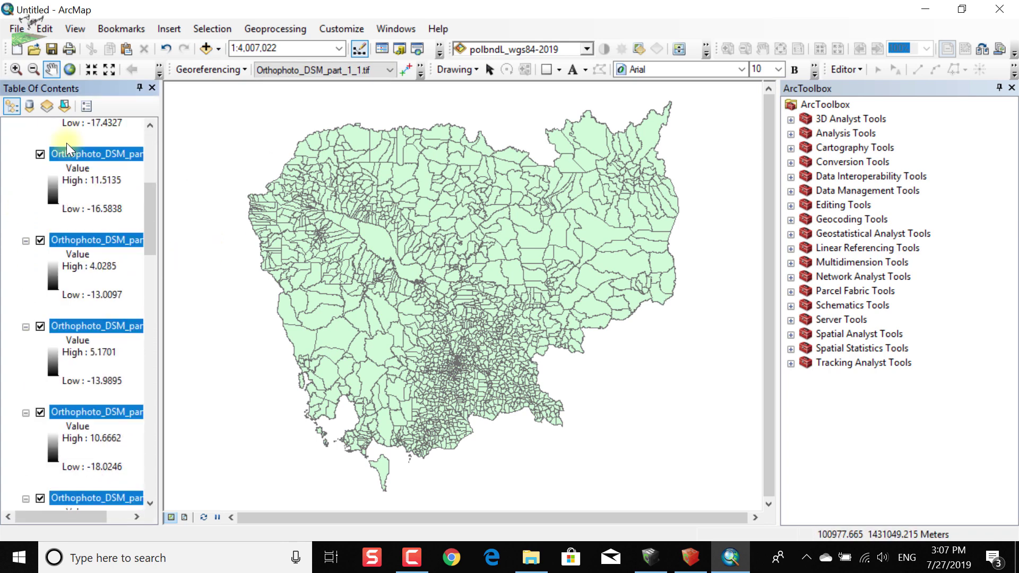
pyautogui.rightClick(72, 172)
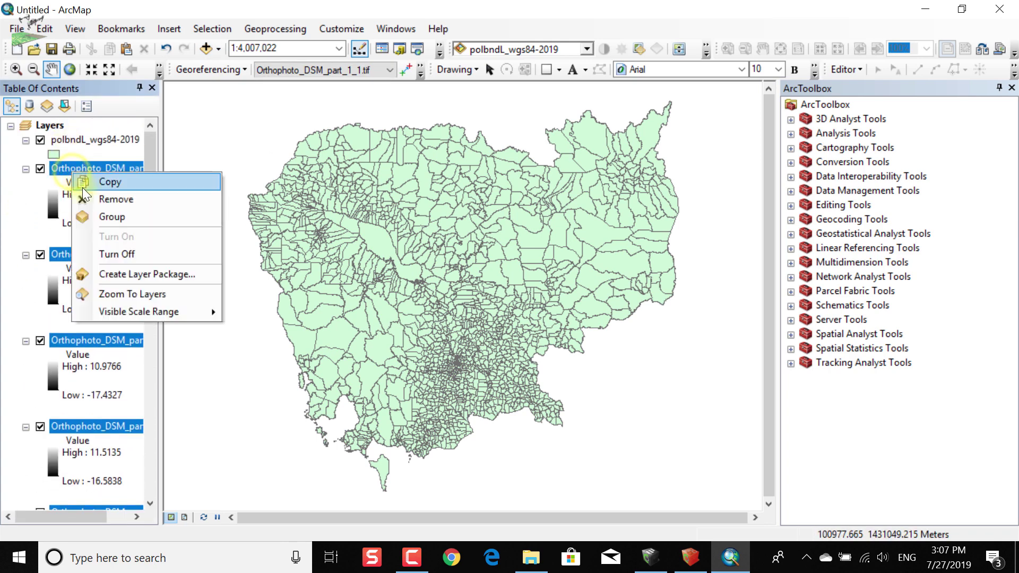
pyautogui.click(94, 215)
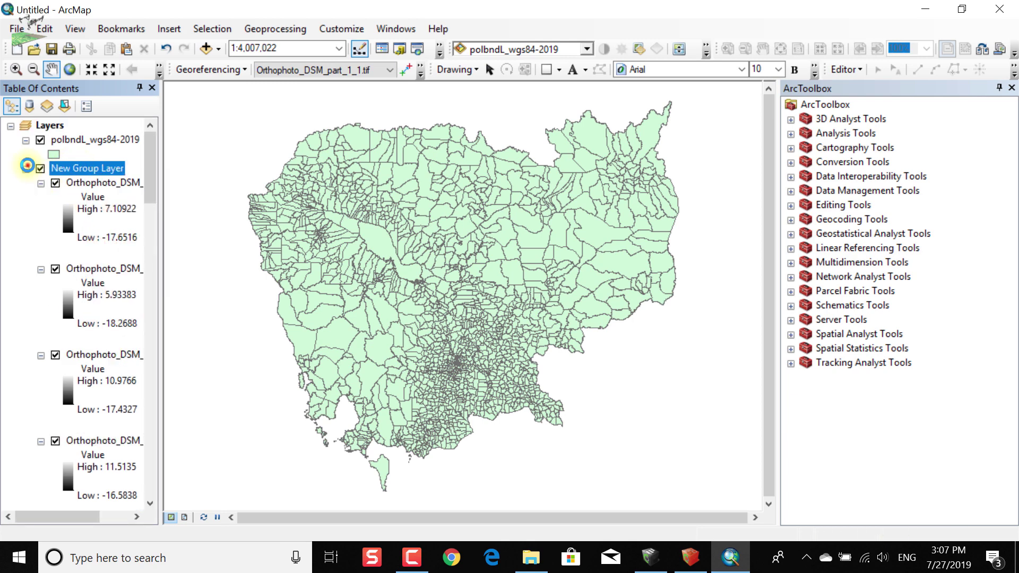
# Collapse the raster group, place the polbndL_wgs84-2019 layer beneath it, and inspect the raster tiles on the map.
pyautogui.click(25, 169)
pyautogui.moveTo(59, 139); pyautogui.dragTo(85, 188)
pyautogui.scroll(-4, 268, 200)
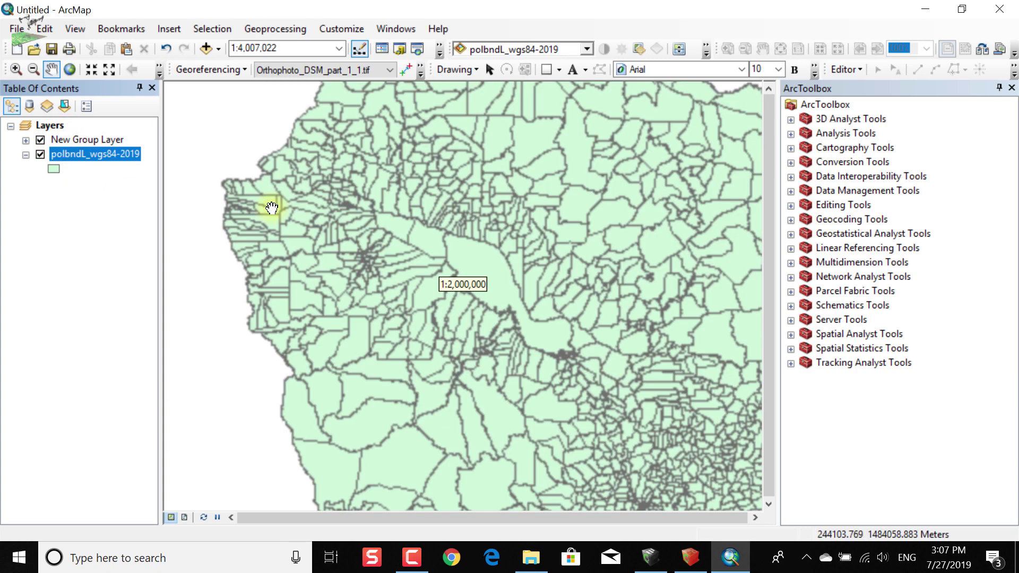
pyautogui.scroll(-6, 368, 307)
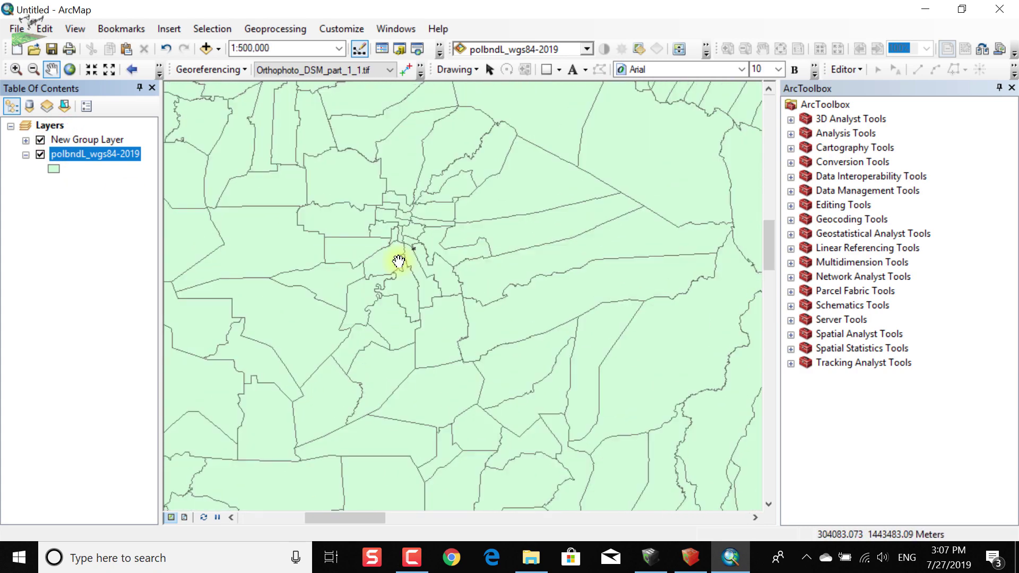
pyautogui.scroll(-12, 433, 256)
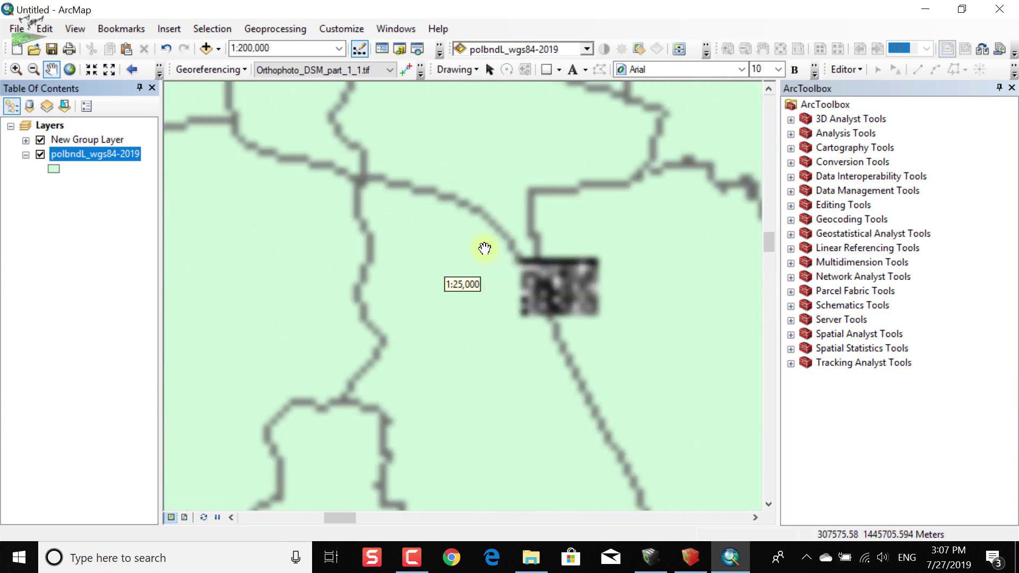
pyautogui.scroll(-3, 588, 289)
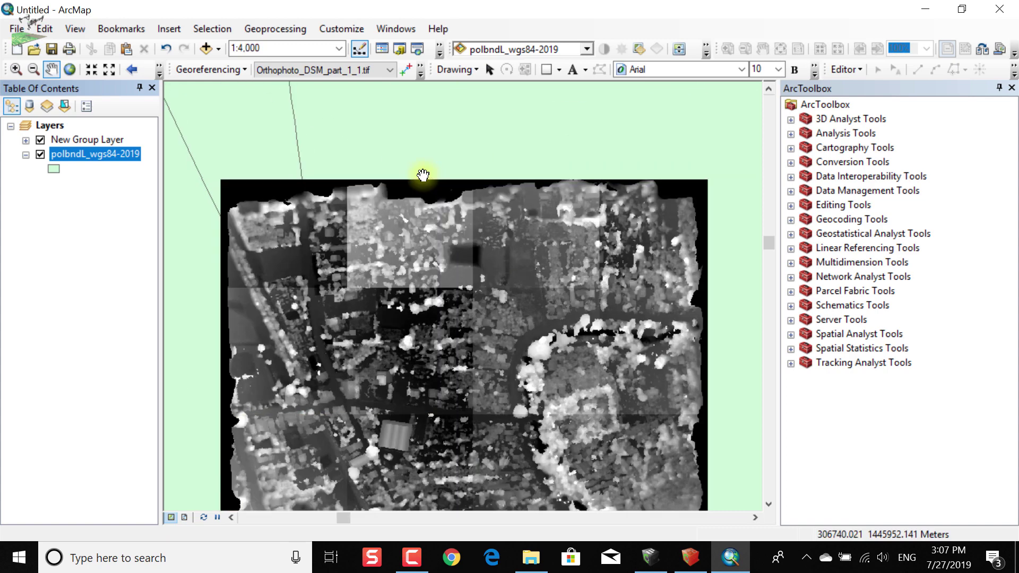
pyautogui.scroll(2, 424, 201)
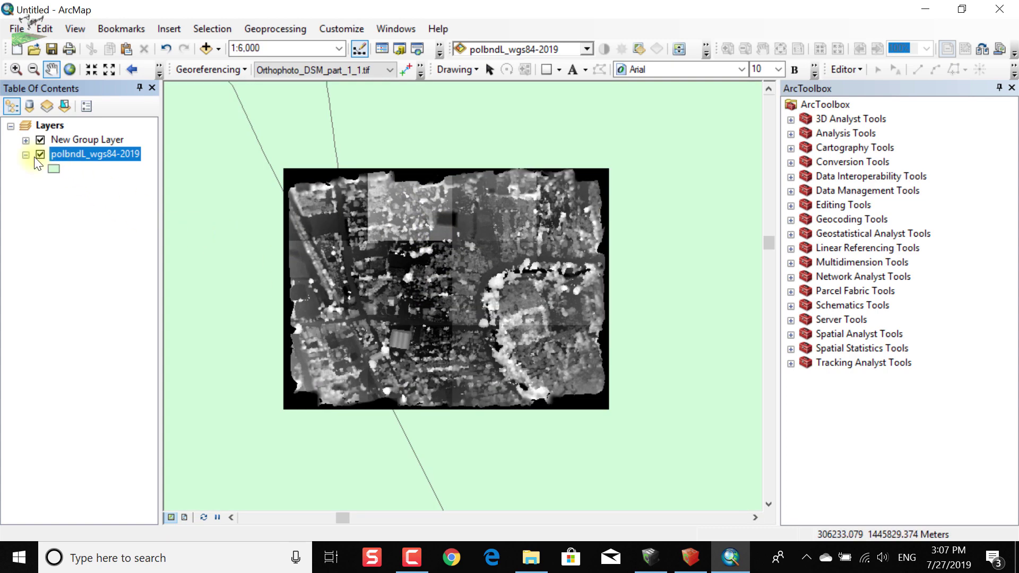
# Expand the raster group's layer list and widen the table of contents to show the full tile names.
pyautogui.click(26, 155)
pyautogui.click(26, 140)
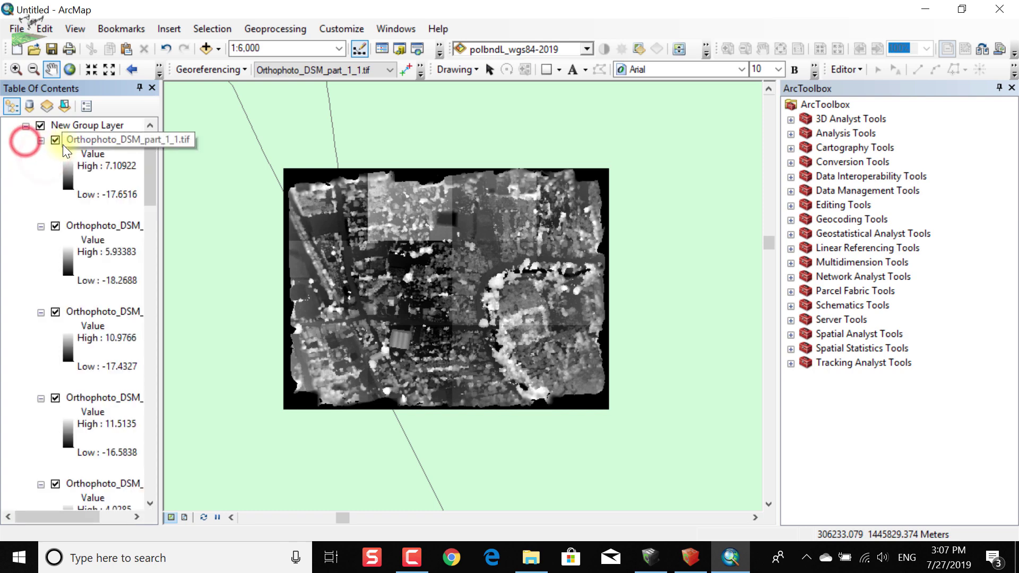
pyautogui.scroll(-4, 109, 381)
pyautogui.scroll(-3, 107, 388)
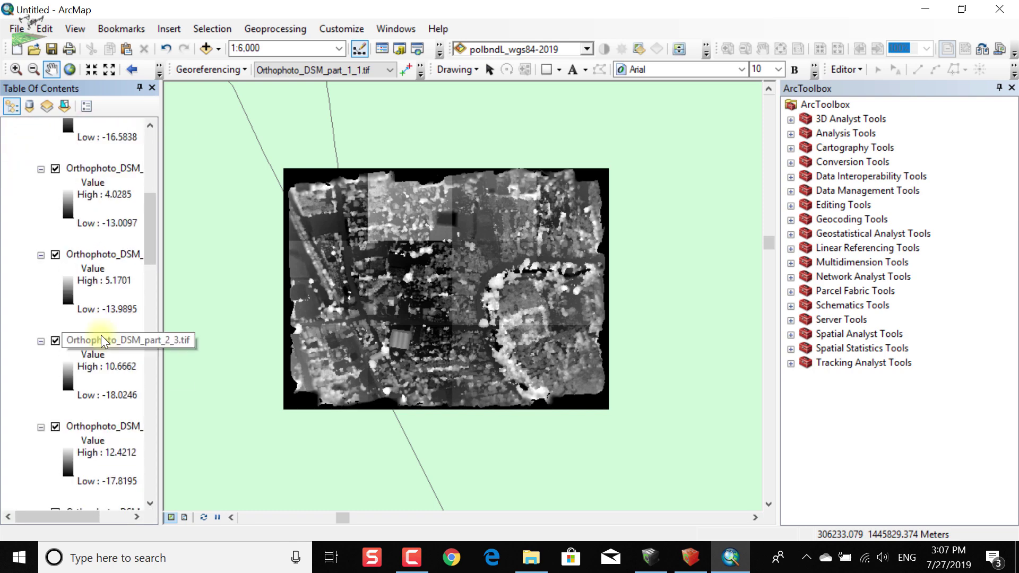
pyautogui.scroll(2, 101, 335)
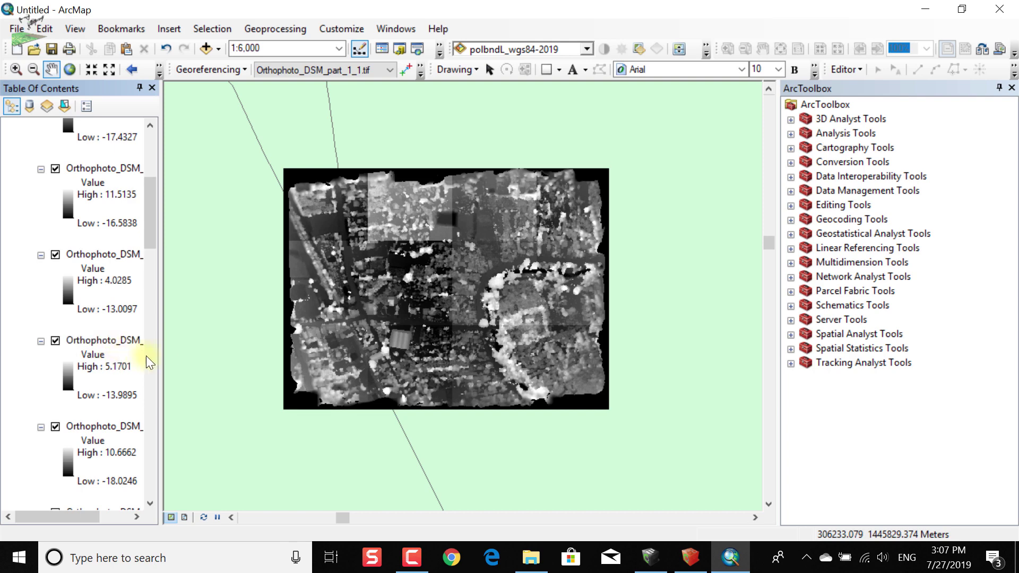
pyautogui.click(158, 348)
pyautogui.moveTo(223, 350); pyautogui.dragTo(359, 351)
# Group the tiles Orthophoto_DSM_part_1_1.tif through Orthophoto_DSM_part_3_4.tif into their own subgroup.
pyautogui.scroll(-6, 204, 363)
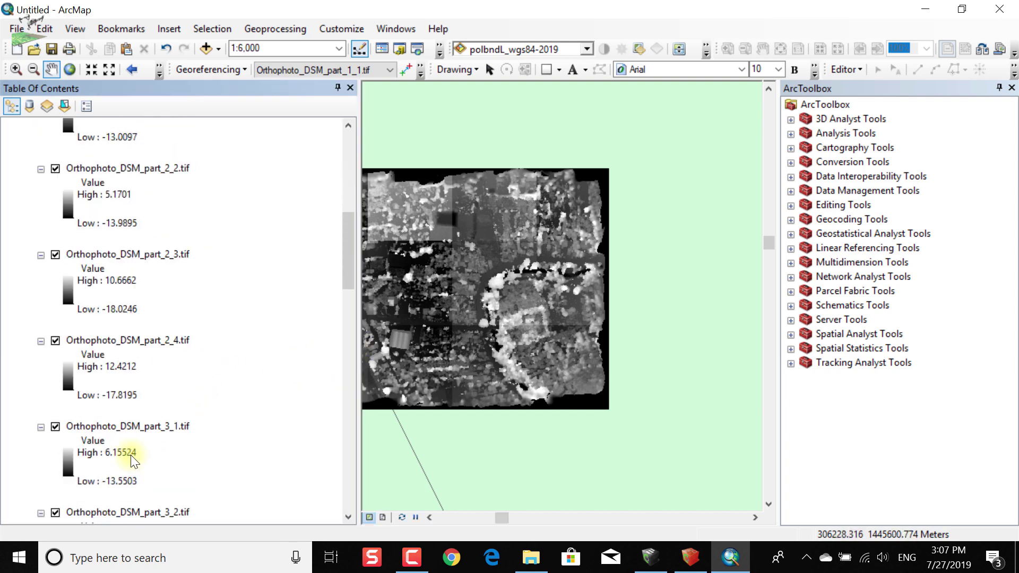
pyautogui.scroll(-7, 123, 460)
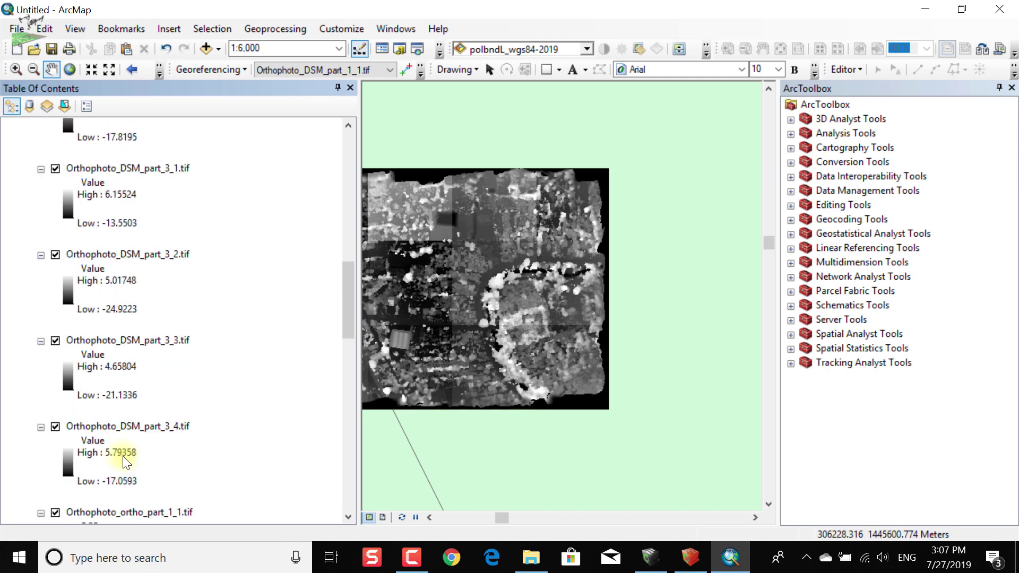
pyautogui.keyDown('shift'); pyautogui.click(132, 296); pyautogui.keyUp('shift')
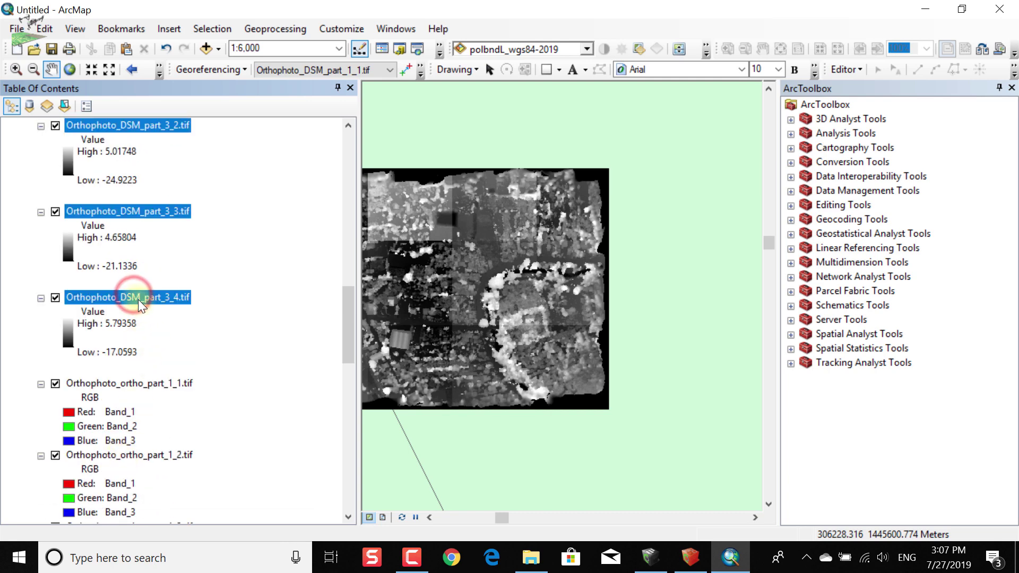
pyautogui.rightClick(138, 299)
pyautogui.click(171, 345)
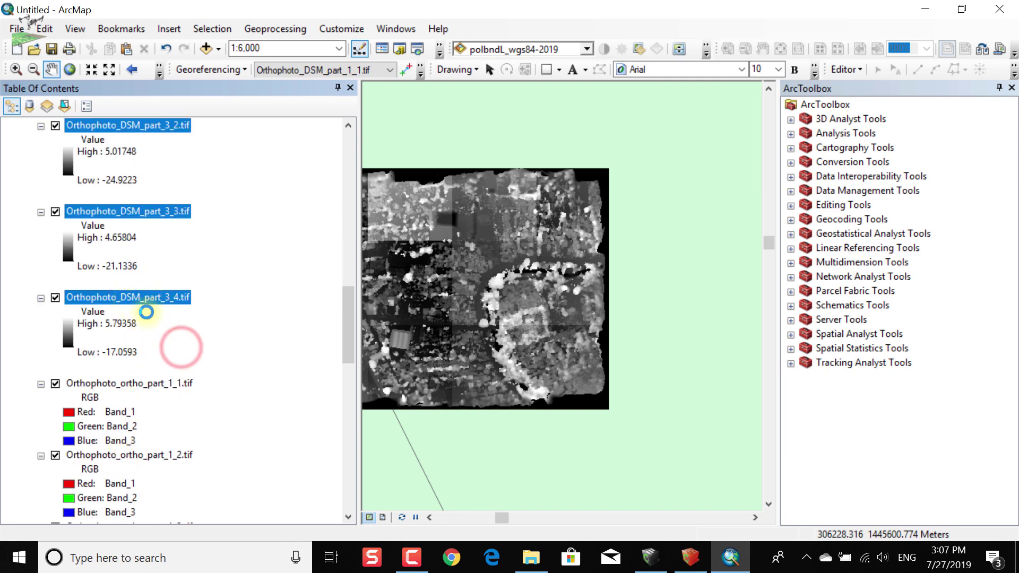
pyautogui.scroll(4, 133, 239)
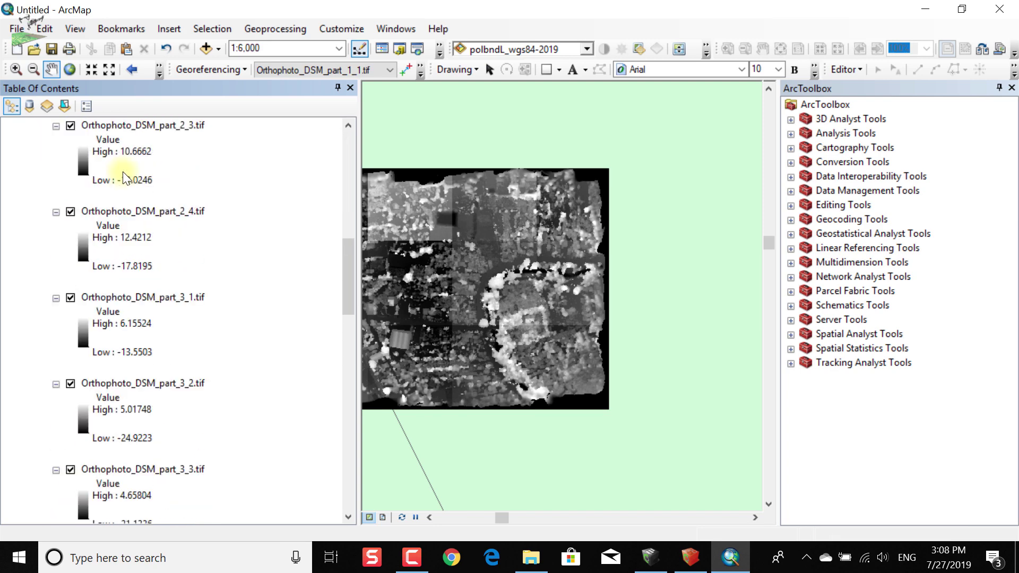
# Group the tiles Orthophoto_ortho_part_1_1.tif through Orthophoto_ortho_part_3_4.tif into a second subgroup.
pyautogui.scroll(-5, 140, 340)
pyautogui.click(116, 335)
pyautogui.scroll(-12, 135, 372)
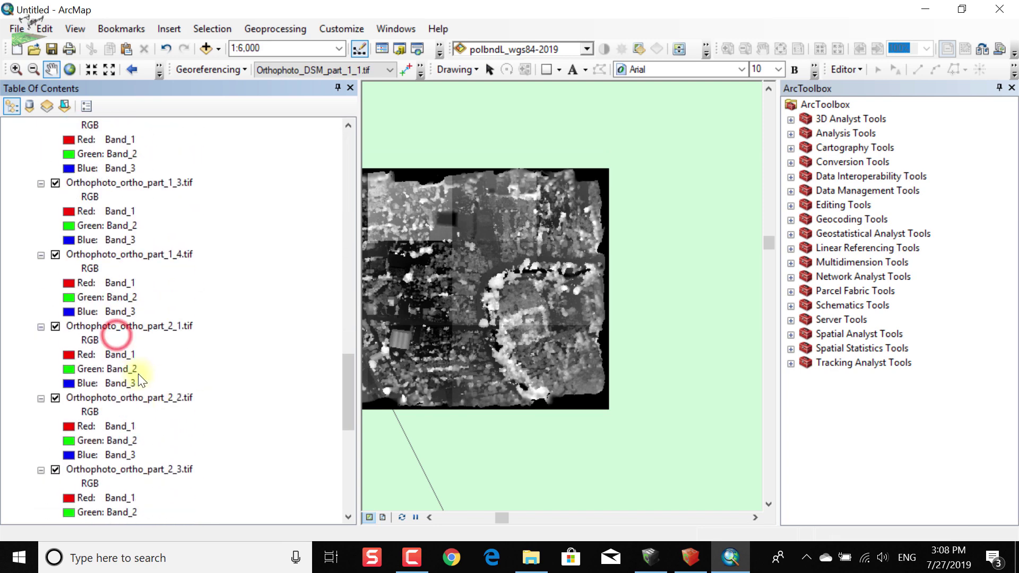
pyautogui.scroll(-2, 125, 447)
pyautogui.rightClick(145, 412)
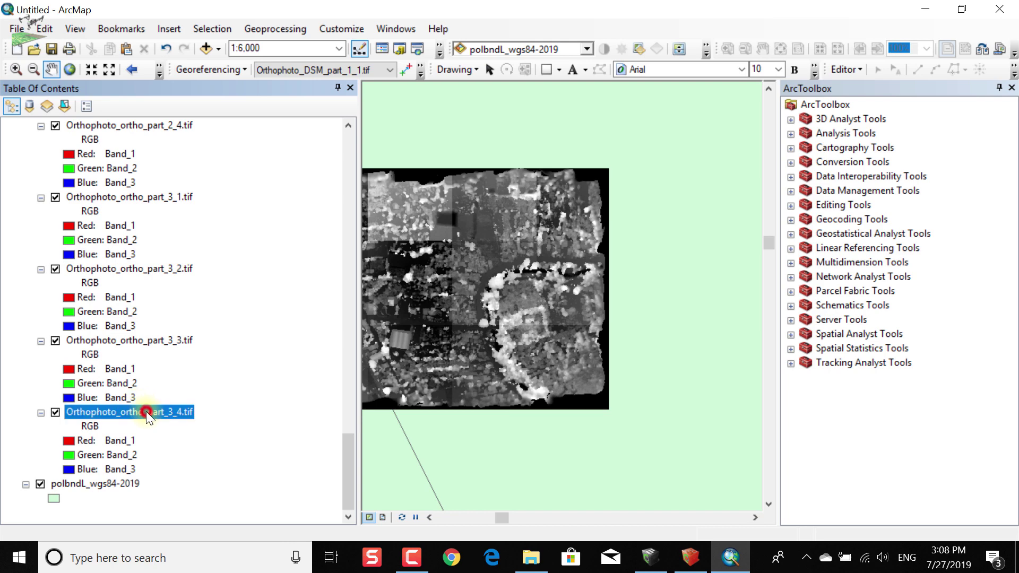
pyautogui.click(97, 412)
pyautogui.scroll(15, 106, 371)
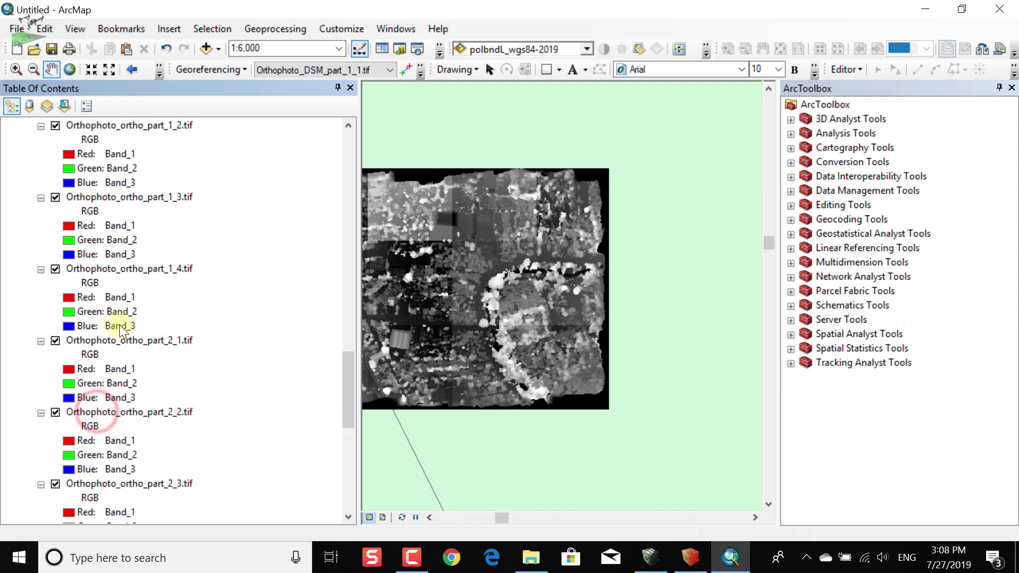
pyautogui.keyDown('shift'); pyautogui.click(113, 333); pyautogui.keyUp('shift')
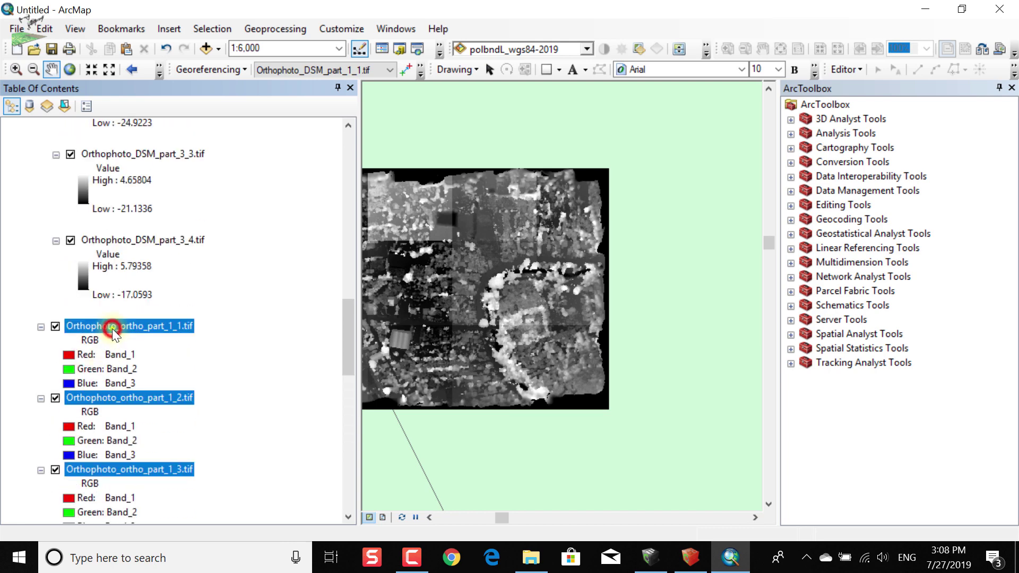
pyautogui.rightClick(113, 332)
pyautogui.click(144, 374)
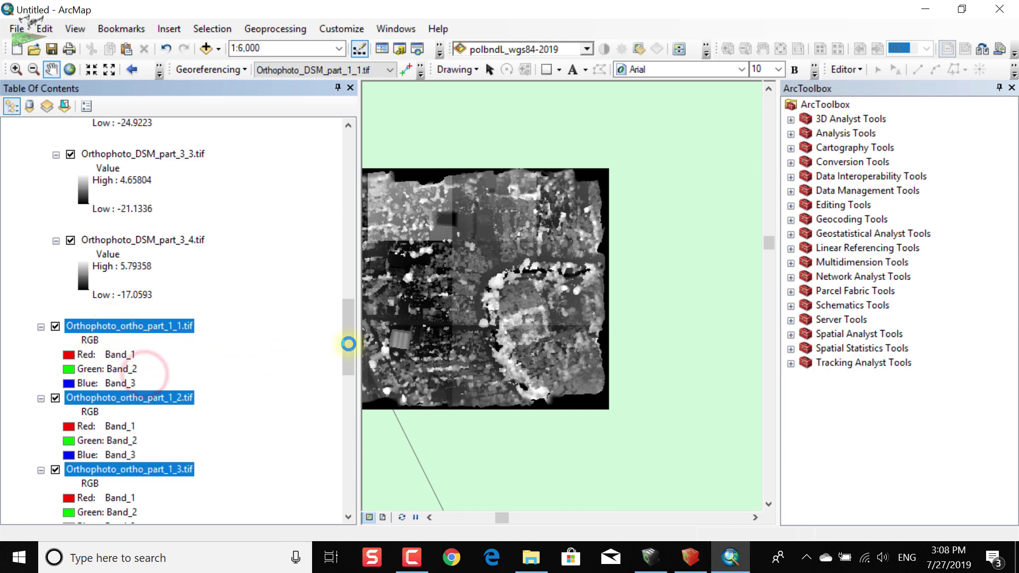
# Rename the DSM tile subgroup as Village KYI Orthophoto.
pyautogui.moveTo(348, 313); pyautogui.dragTo(337, 147)
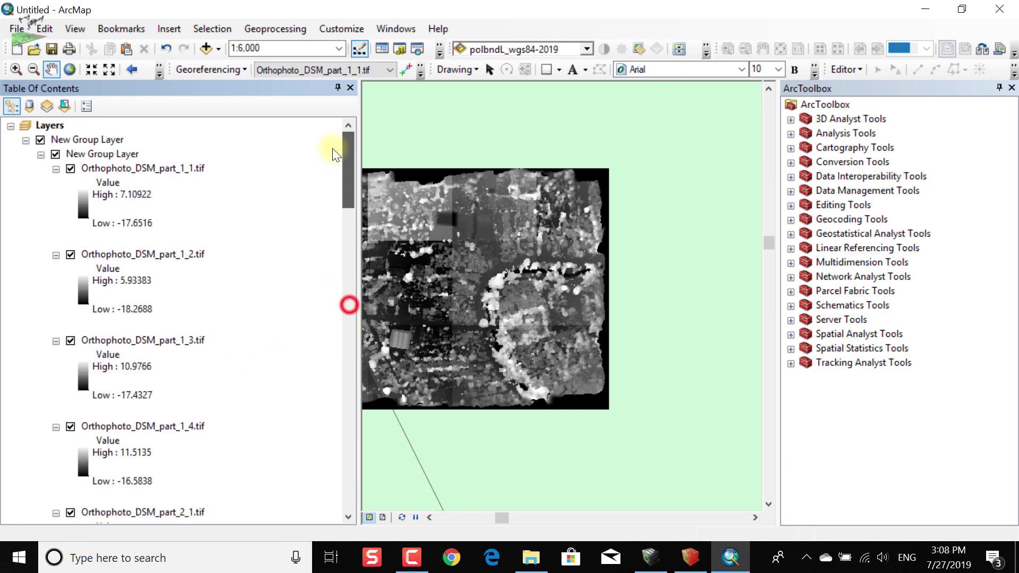
pyautogui.click(104, 155)
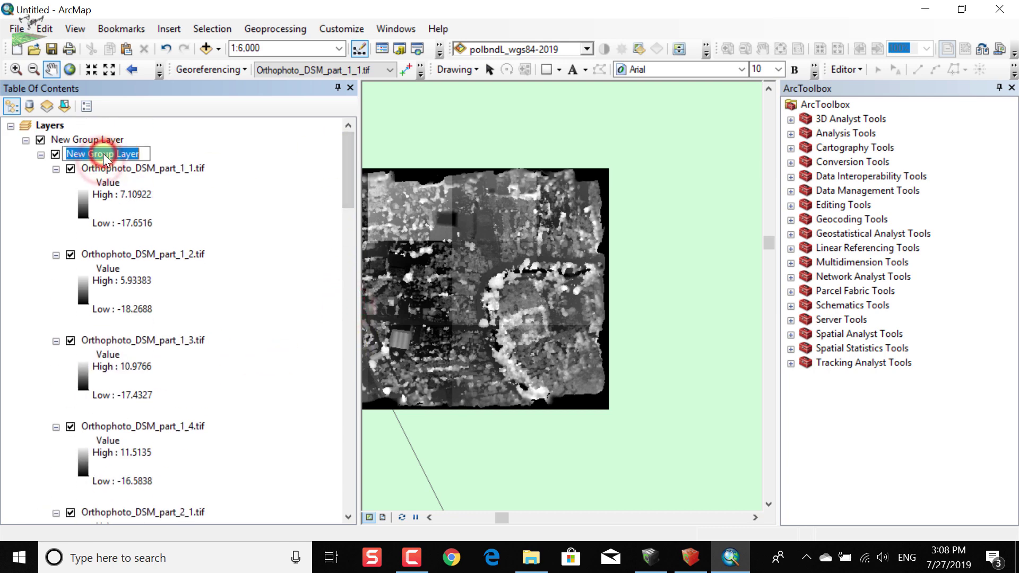
pyautogui.write('Vi')
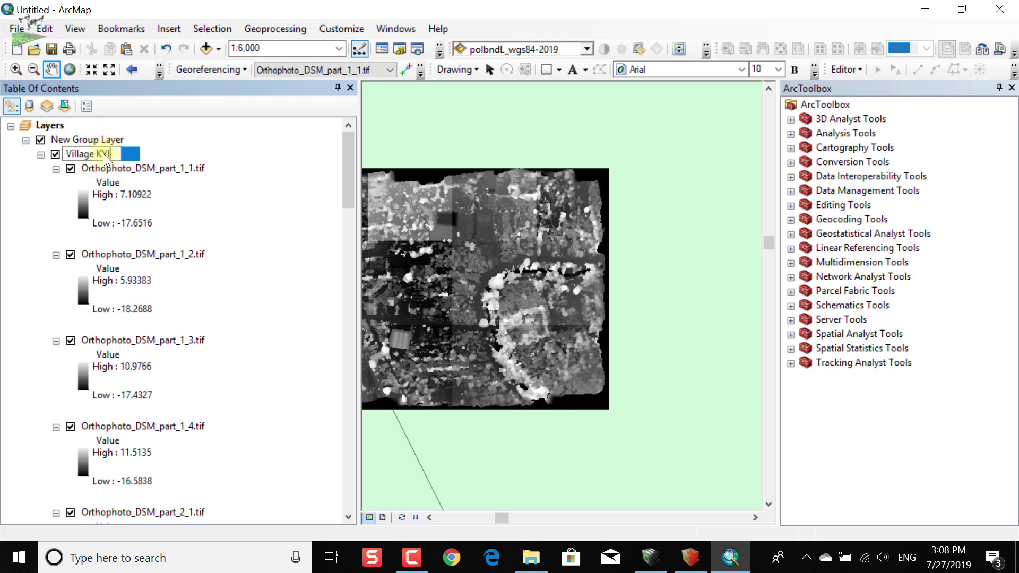
pyautogui.write('llage KKI Orthophoto')
pyautogui.click(222, 223)
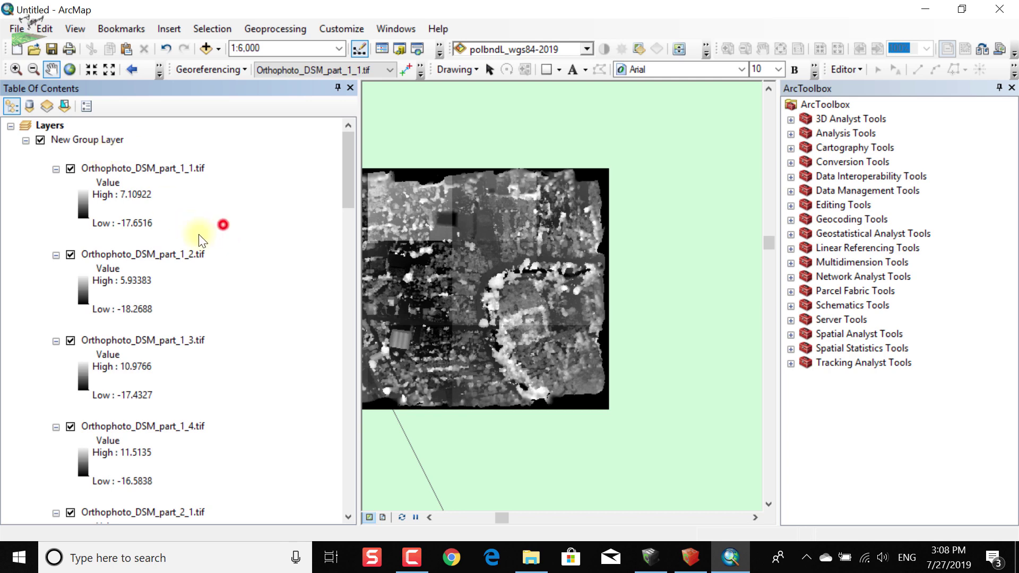
# Extend the DSM subgroup's name to Village KYI Orthophoto DSM and collapse its layer list.
pyautogui.click(40, 154)
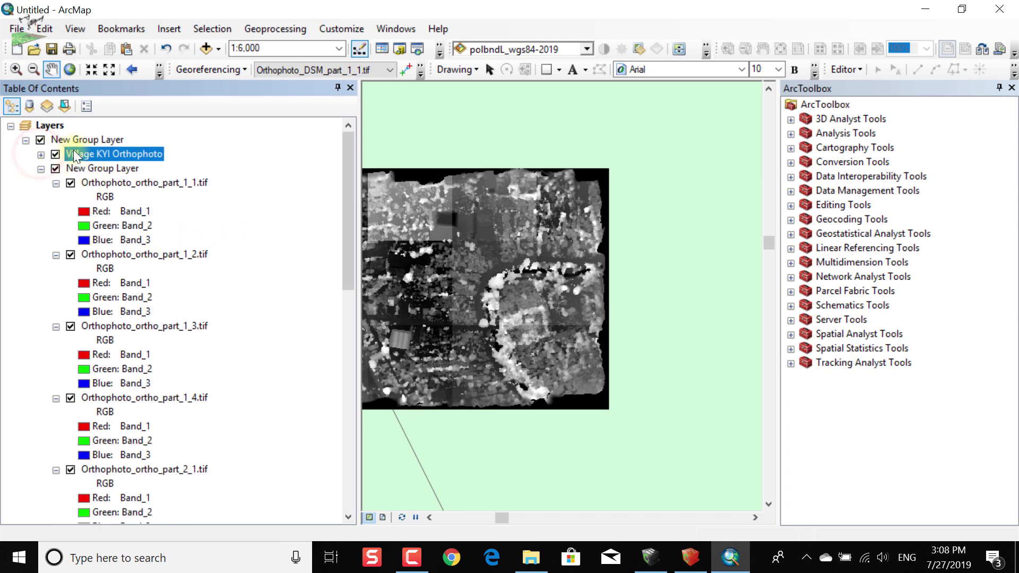
pyautogui.click(39, 154)
pyautogui.scroll(1, 48, 173)
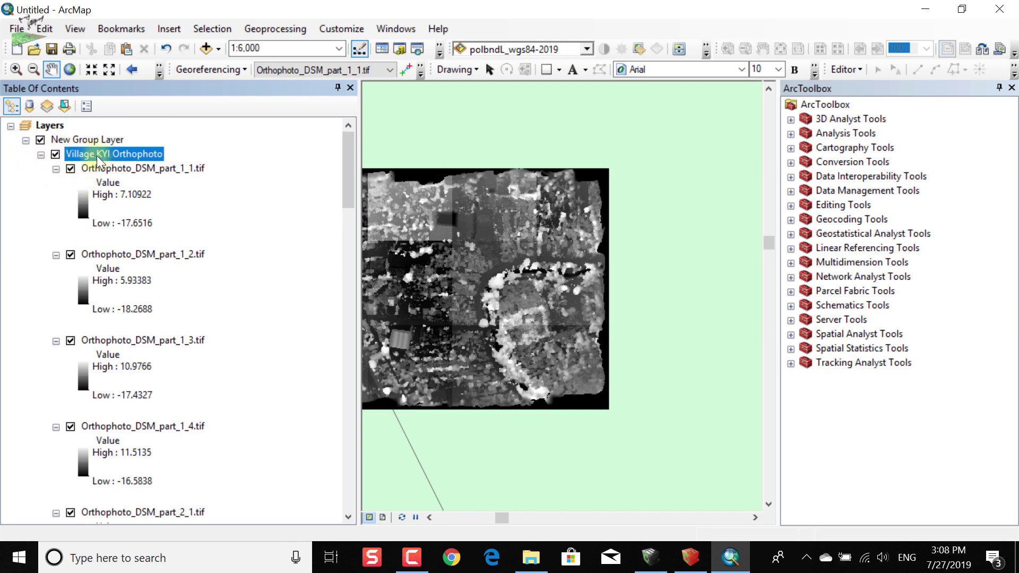
pyautogui.click(159, 154)
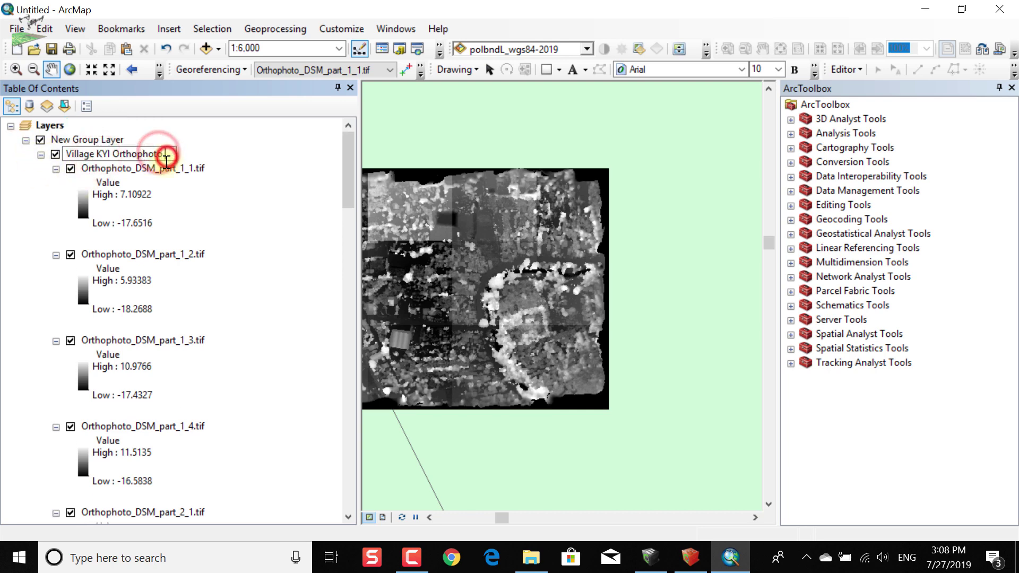
pyautogui.write('_DS')
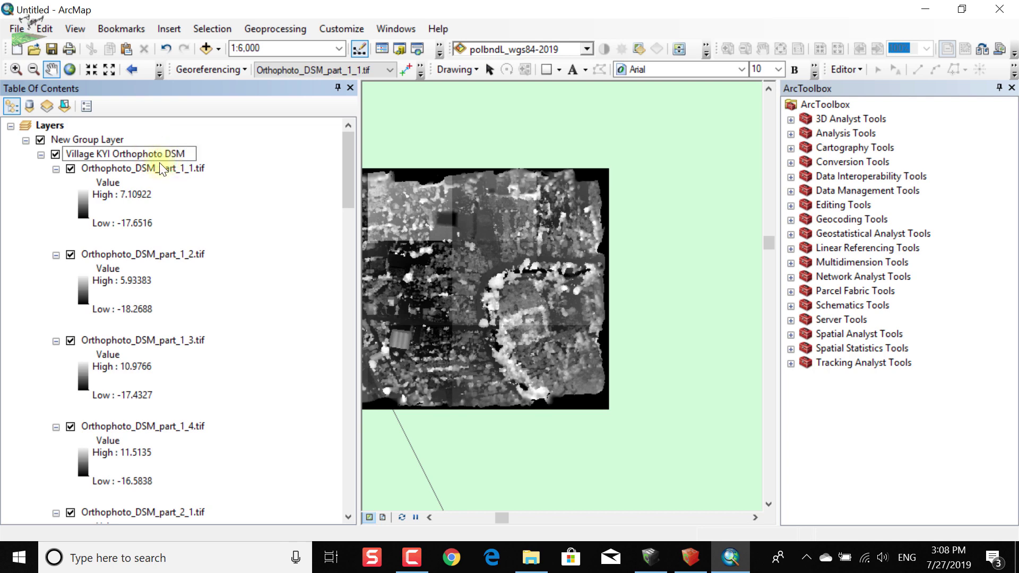
pyautogui.press('Return')
pyautogui.click(40, 154)
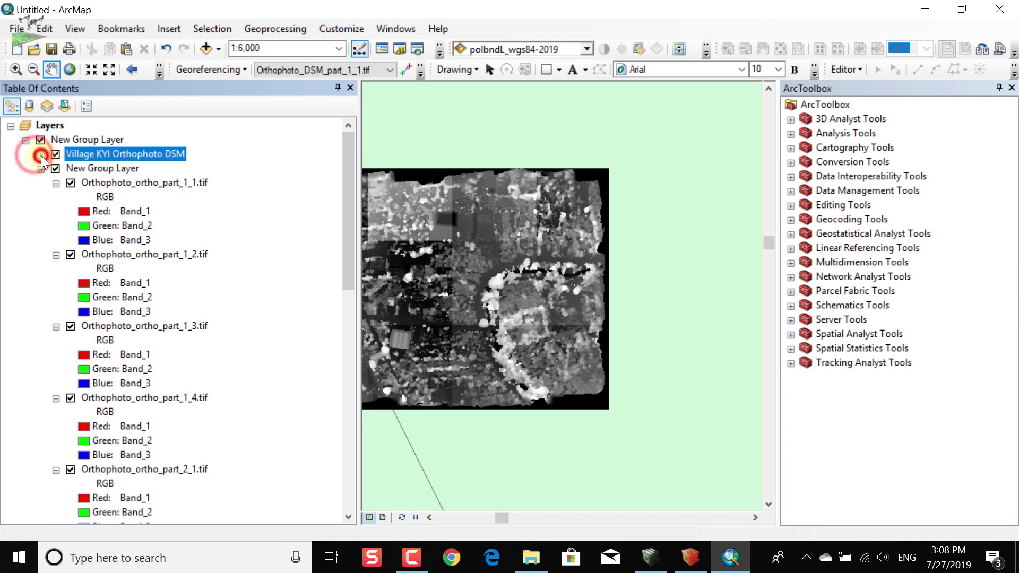
# Rename the ortho tile subgroup as Village KYI Orthophoto and turn off the Village KYI Orthophoto DSM subgroup.
pyautogui.click(121, 167)
pyautogui.rightClick(121, 168)
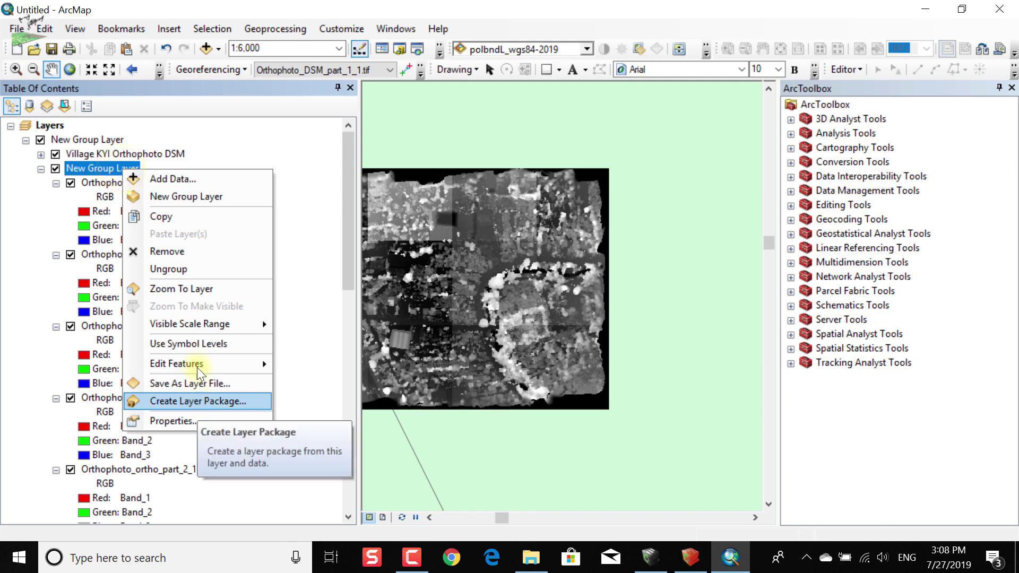
pyautogui.click(109, 169)
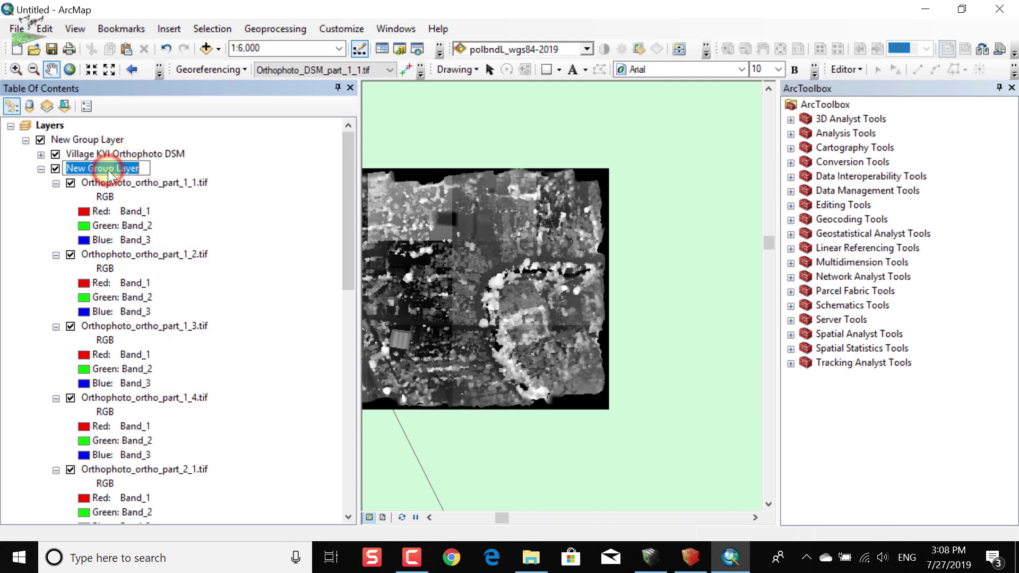
pyautogui.write('Village KYI')
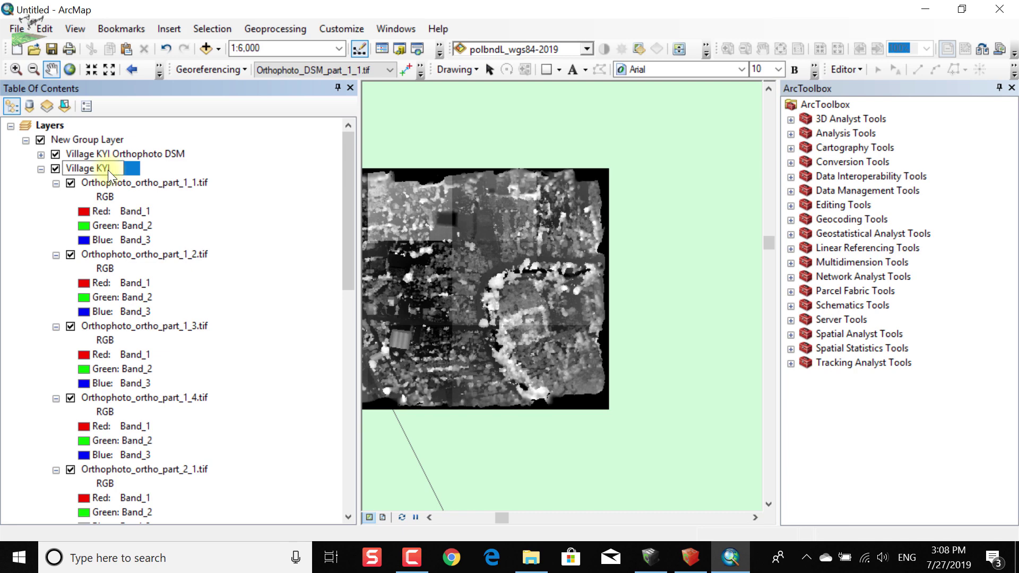
pyautogui.write(' Orthophoto')
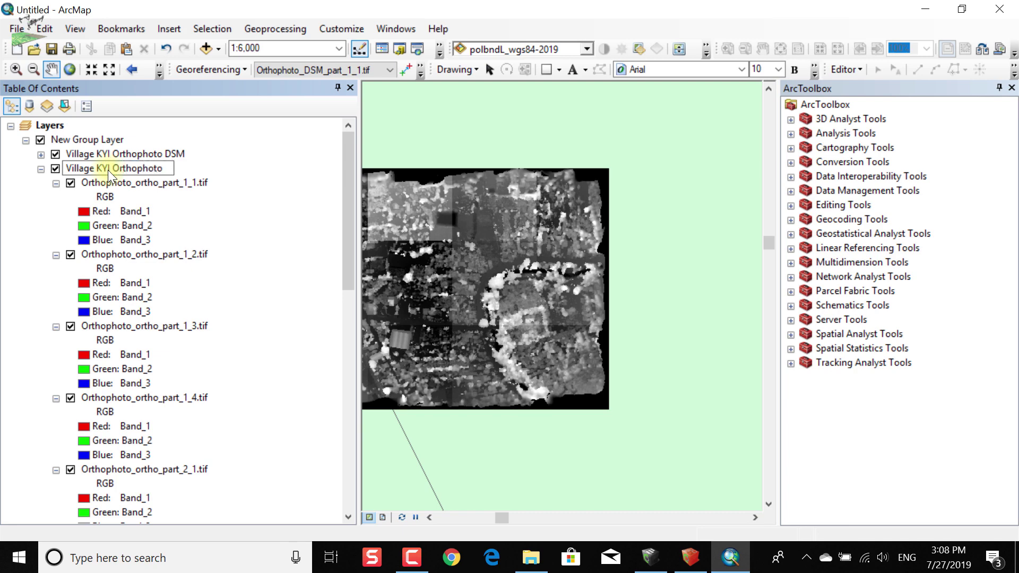
pyautogui.click(208, 222)
pyautogui.click(57, 155)
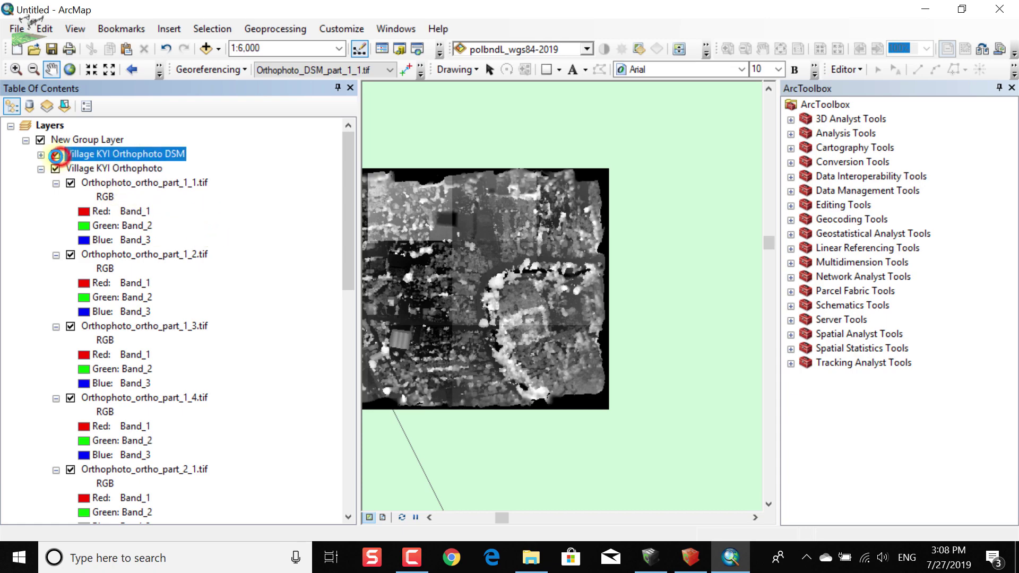
# Add the Imagery basemap to the map and collapse the New Group Layer in the layer list.
pyautogui.scroll(1, 497, 268)
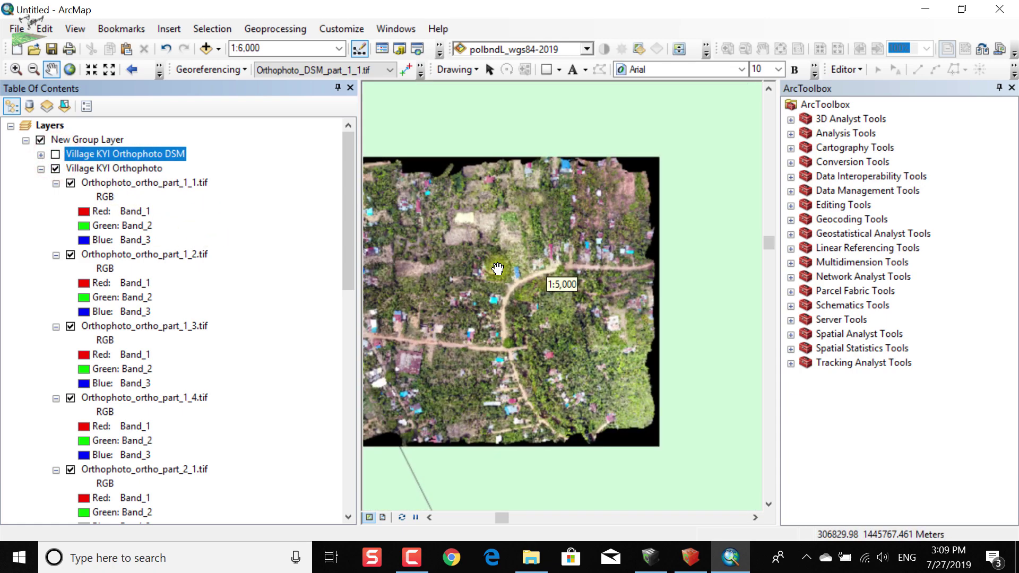
pyautogui.scroll(2, 629, 320)
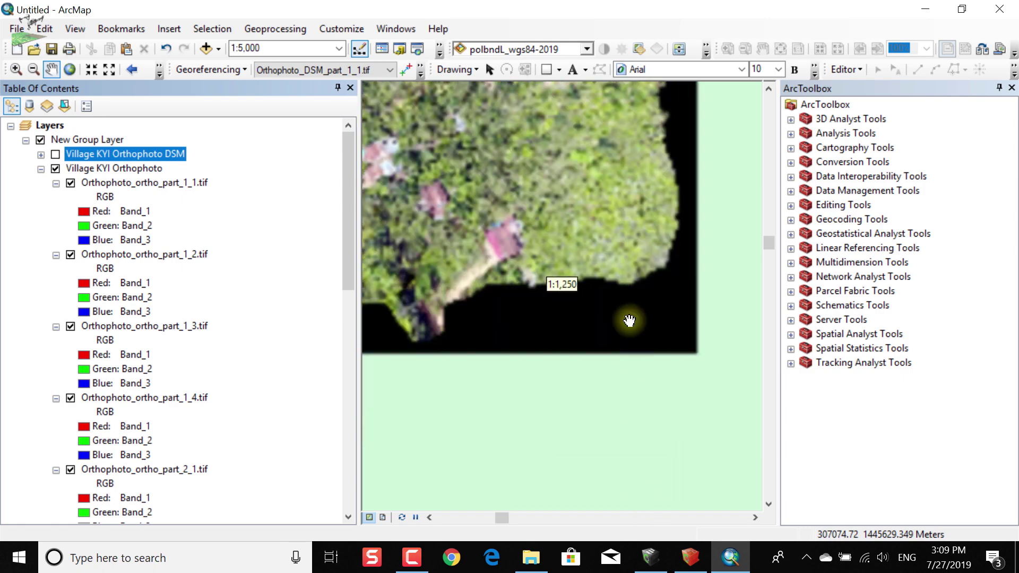
pyautogui.click(217, 49)
pyautogui.click(232, 84)
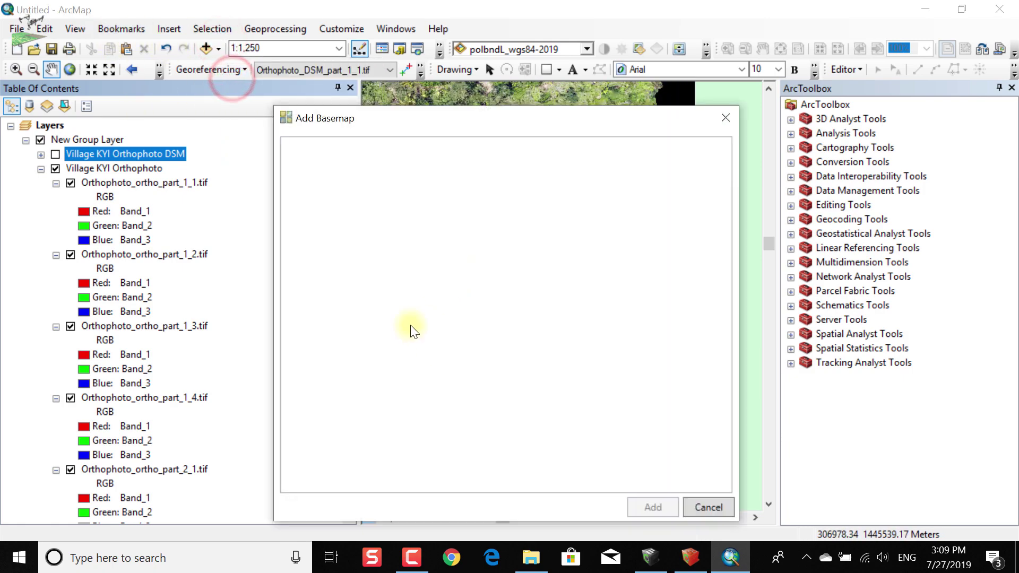
pyautogui.click(293, 202)
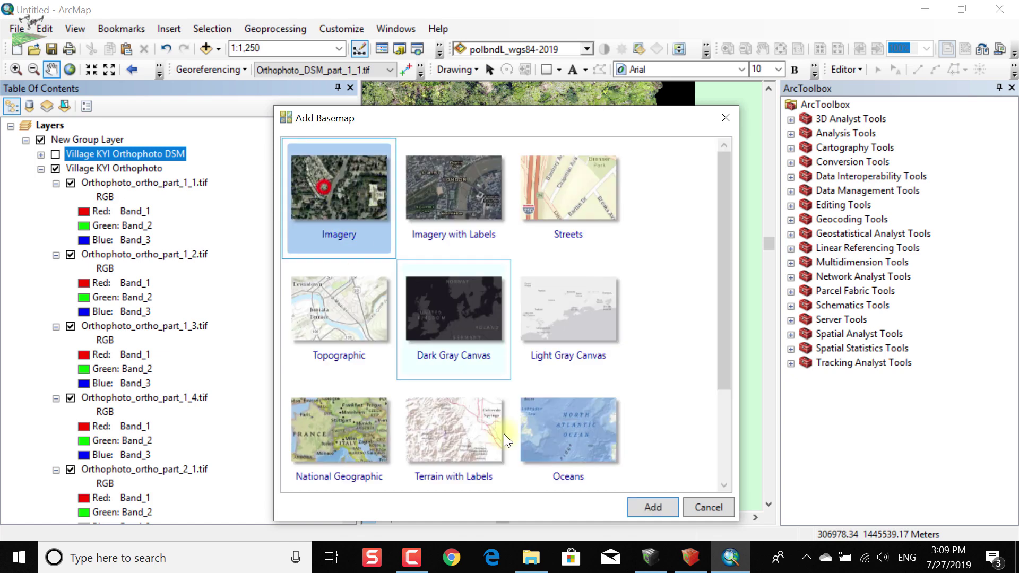
pyautogui.click(653, 509)
pyautogui.click(25, 139)
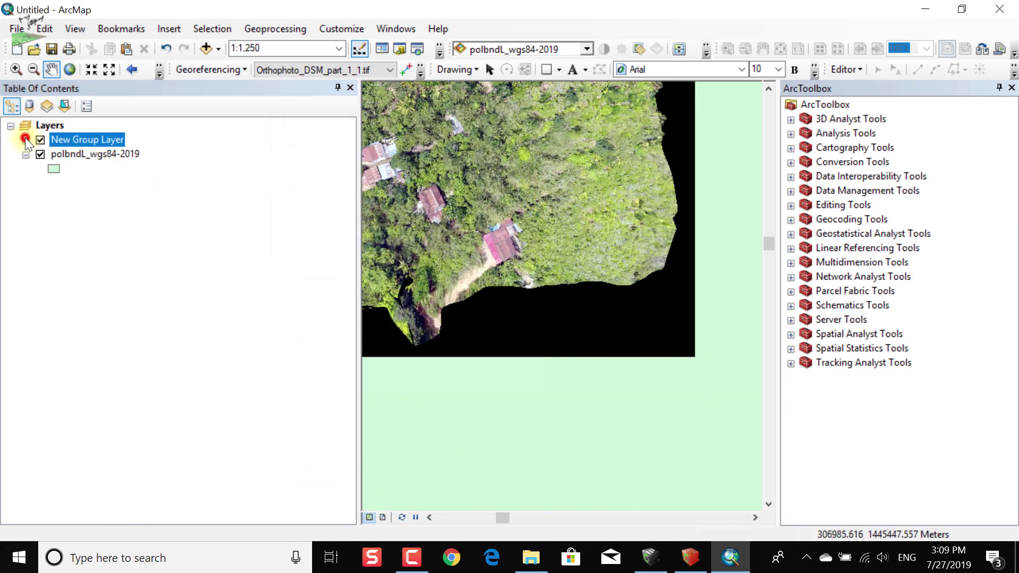
pyautogui.click(107, 246)
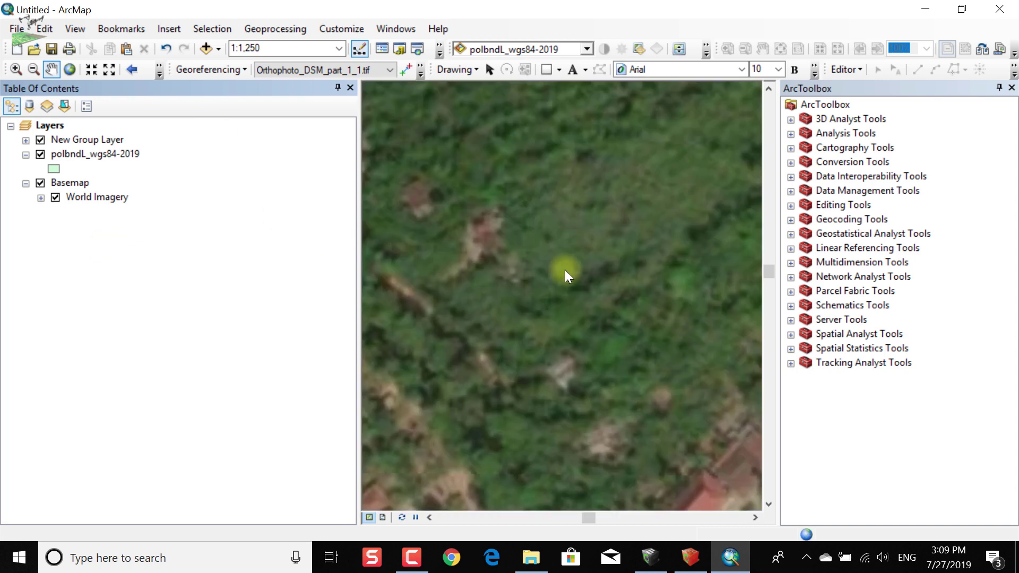
# Narrow the table of contents to enlarge the map area and zoom to the extent of New Group Layer.
pyautogui.moveTo(359, 193); pyautogui.dragTo(153, 197)
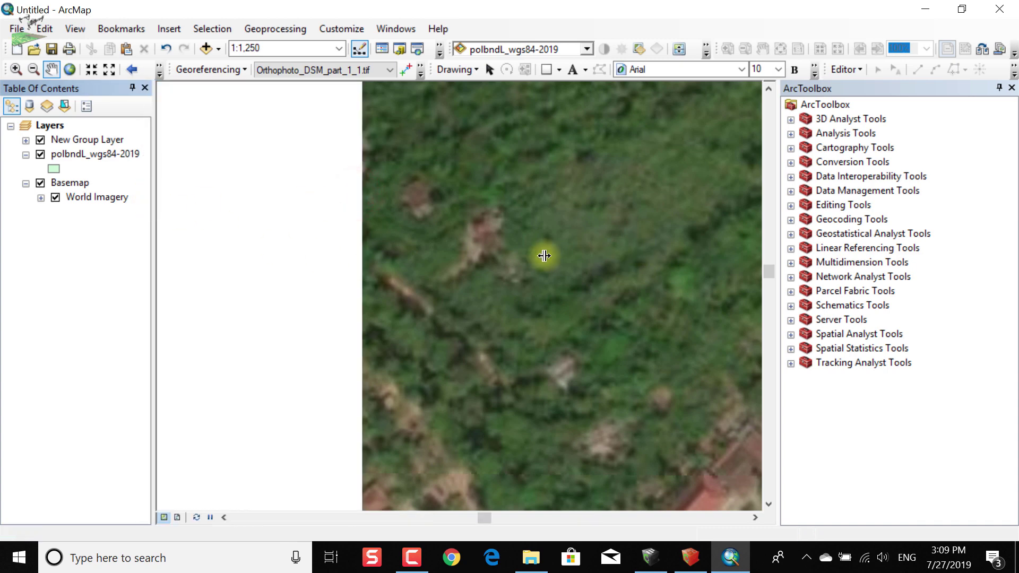
pyautogui.click(767, 229)
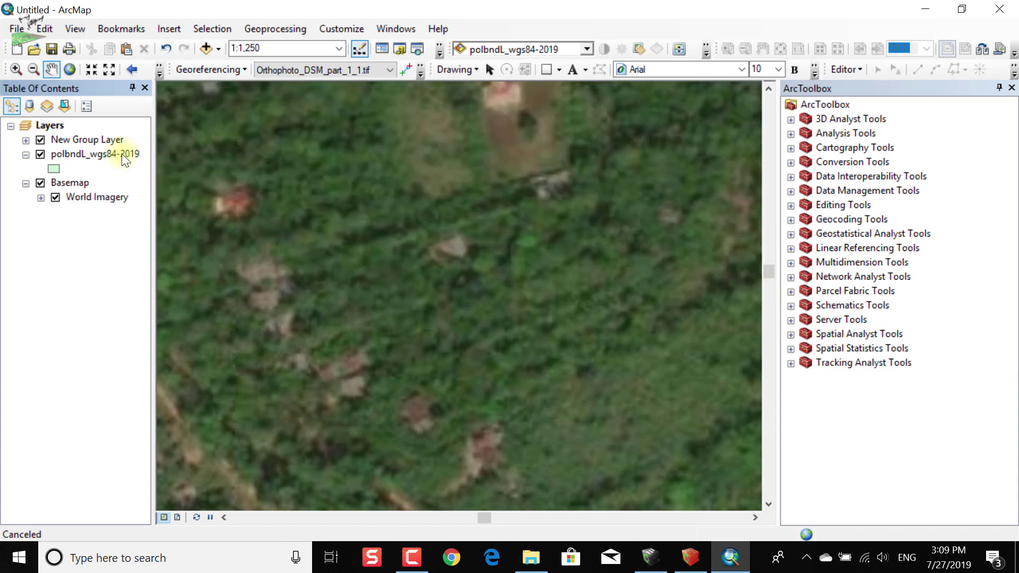
pyautogui.rightClick(79, 133)
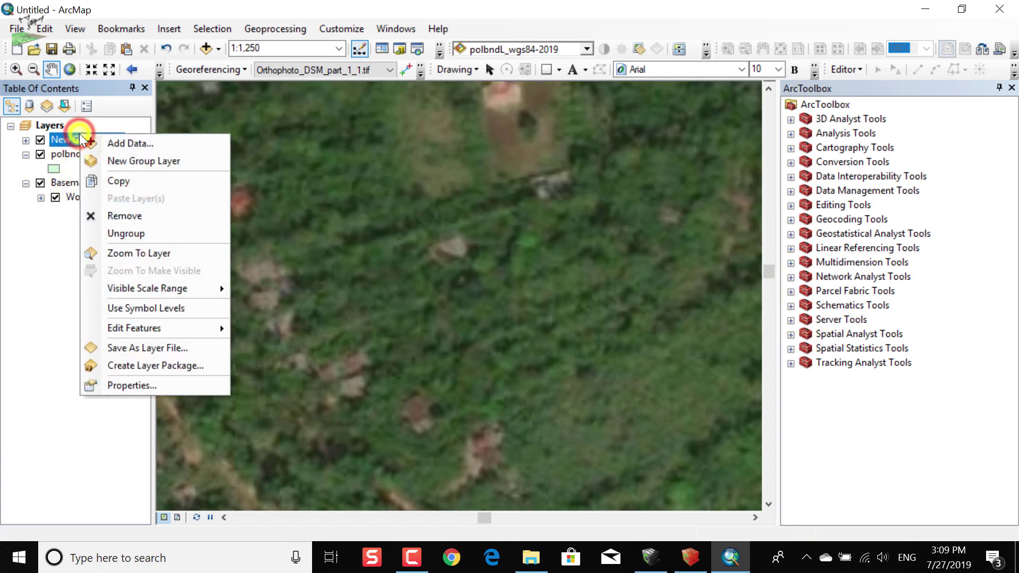
pyautogui.click(130, 251)
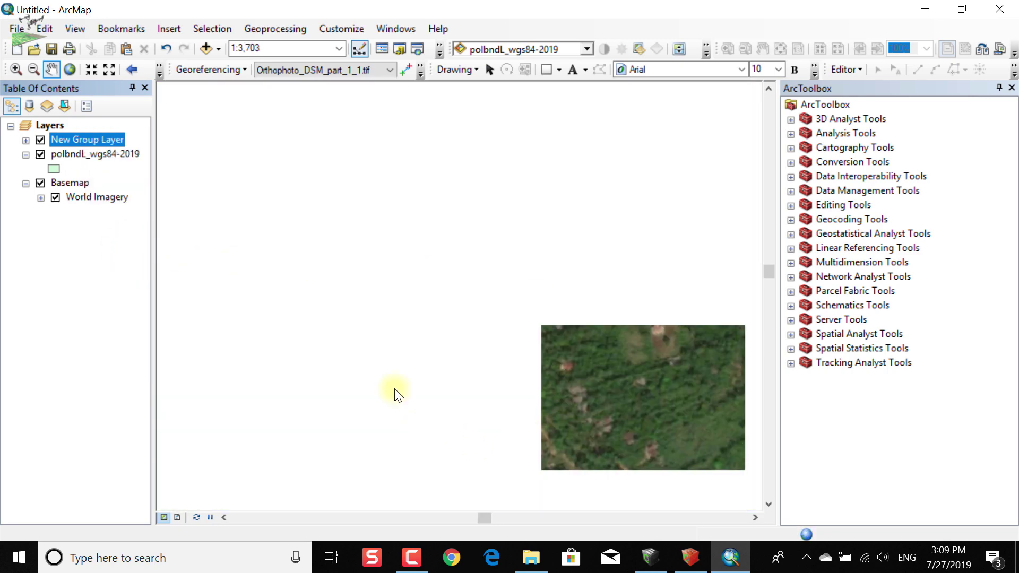
# Rename New Group Layer as Village KYI and move it below the polbndL_wgs84-2019 layer.
pyautogui.click(90, 136)
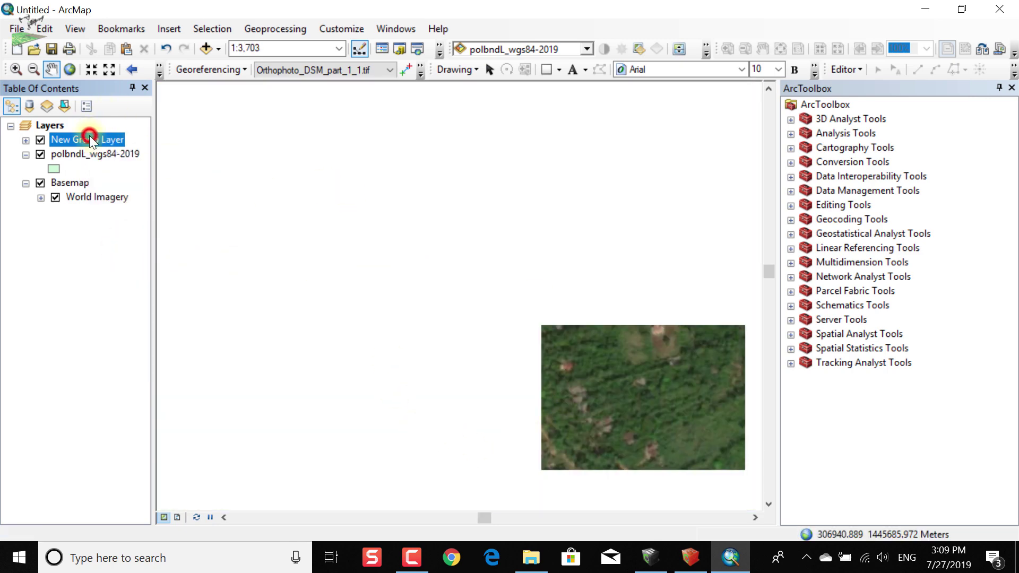
pyautogui.write('Villag')
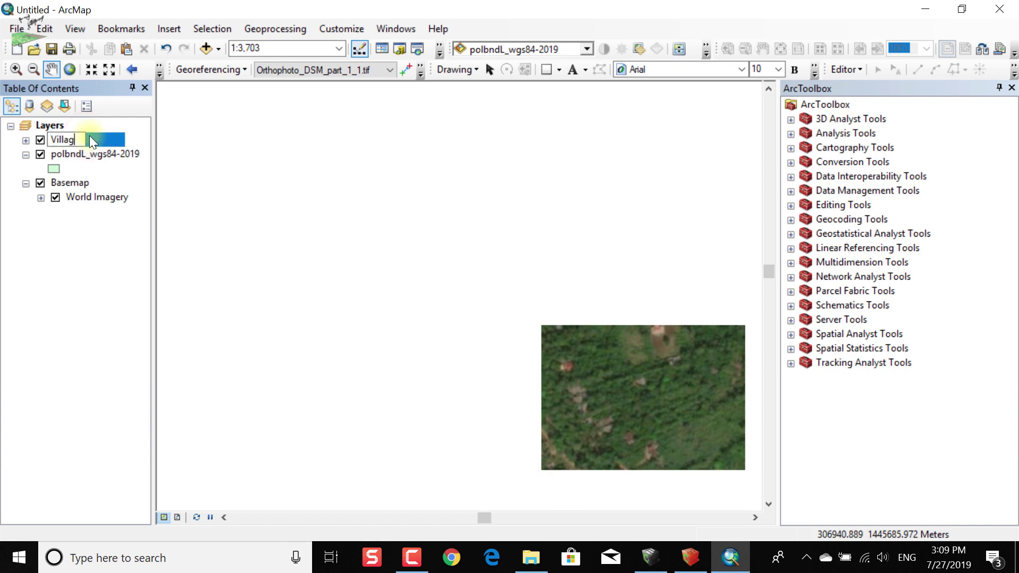
pyautogui.write('e KYI')
pyautogui.click(117, 354)
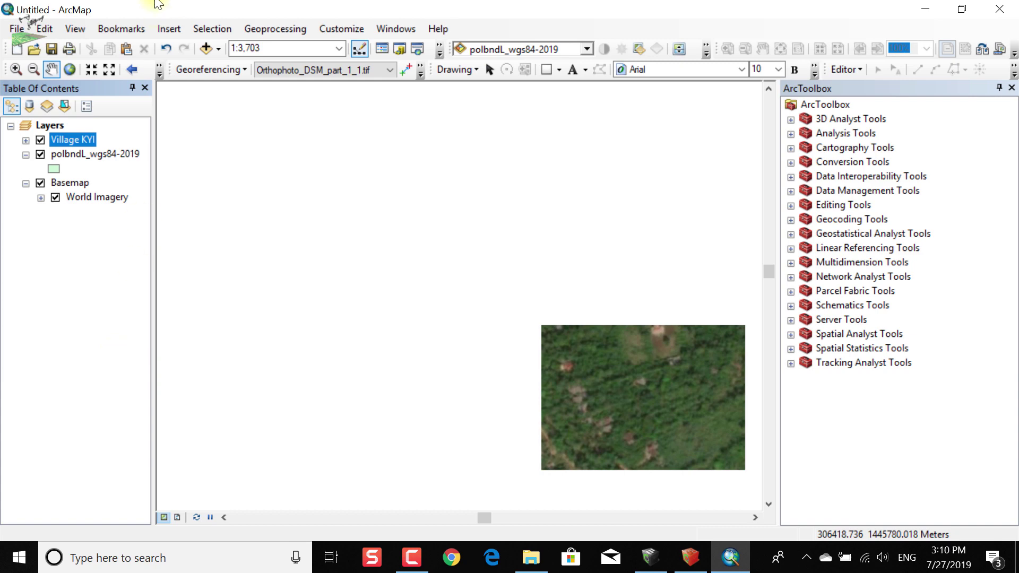
pyautogui.scroll(1, 490, 342)
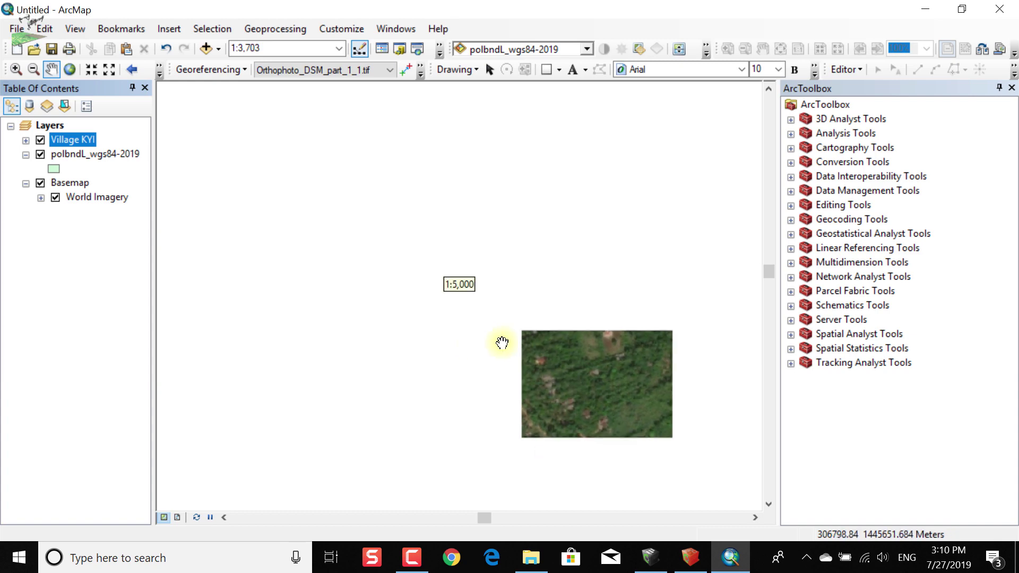
pyautogui.moveTo(66, 143); pyautogui.dragTo(77, 175)
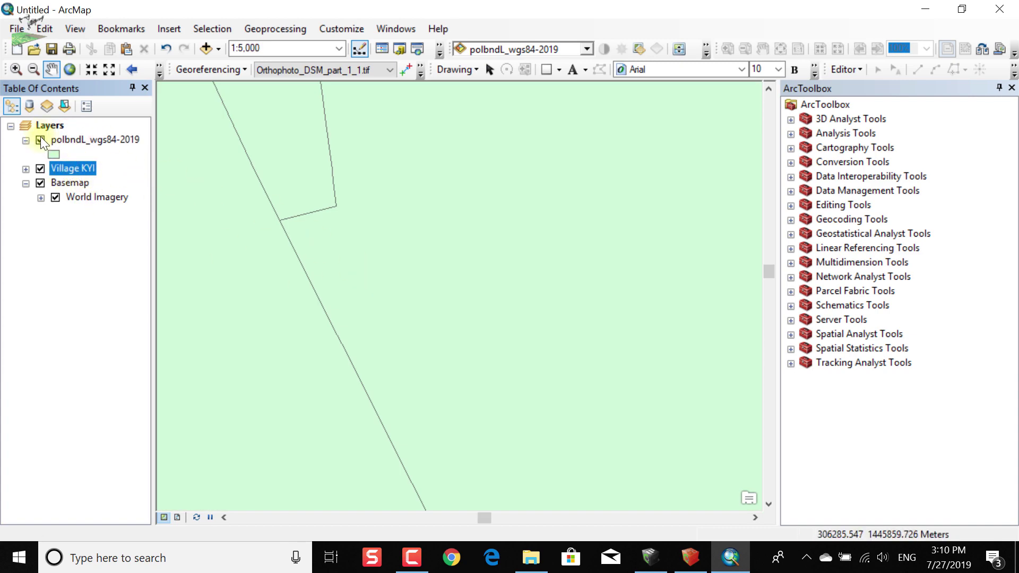
# Symbolize the polbndL_wgs84-2019 boundaries with no fill color and a red outline.
pyautogui.click(53, 153)
pyautogui.click(677, 218)
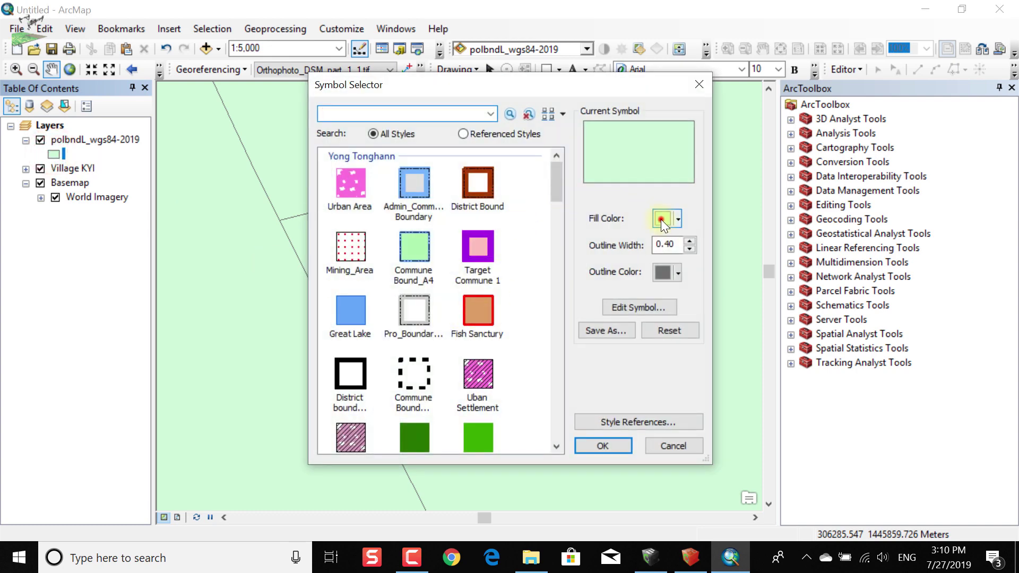
pyautogui.click(688, 241)
pyautogui.click(669, 271)
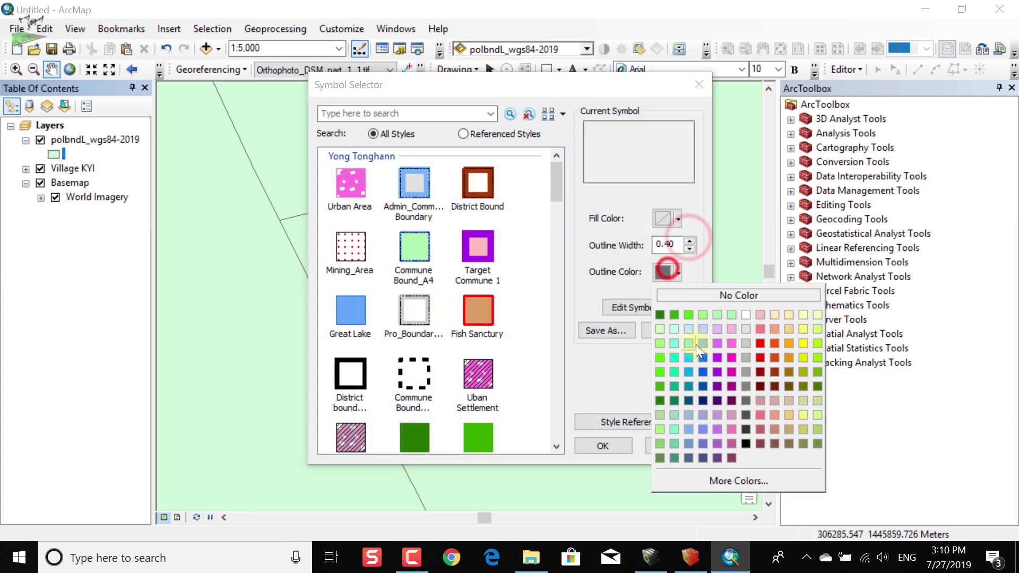
pyautogui.click(760, 343)
pyautogui.click(604, 446)
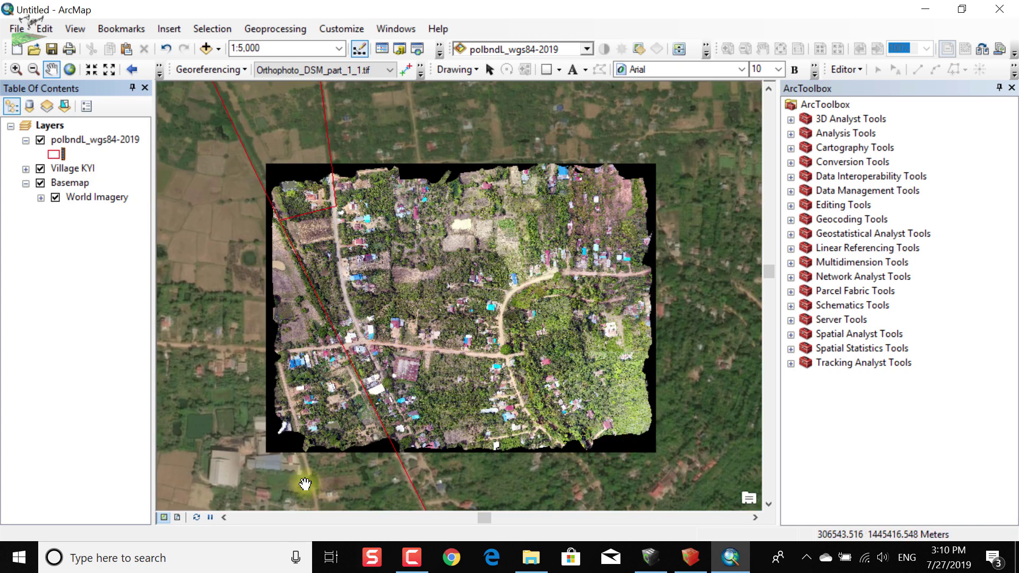
# Choose Village KYI as the target for layer effects and make it semi-transparent over the basemap imagery.
pyautogui.click(586, 49)
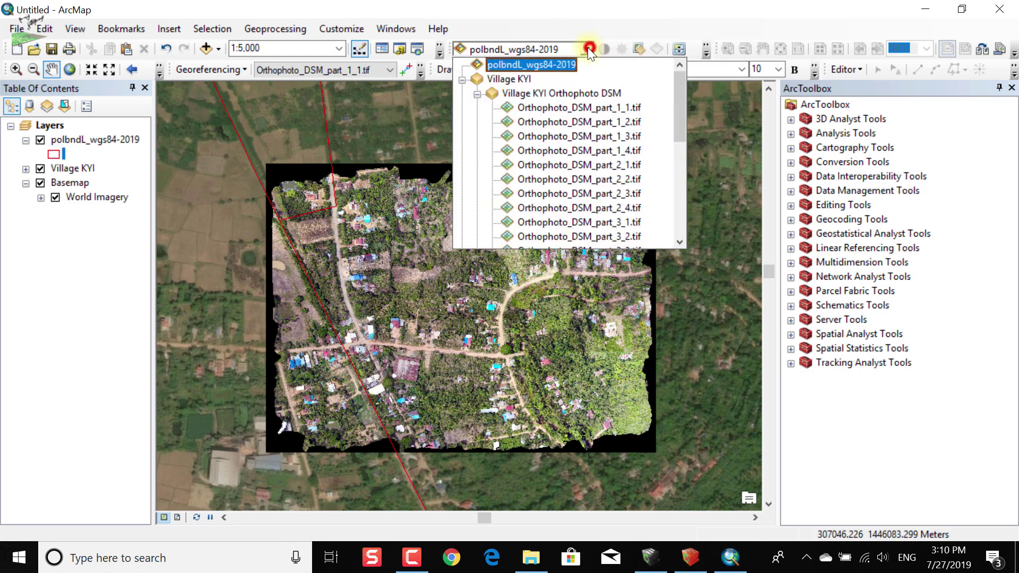
pyautogui.click(514, 76)
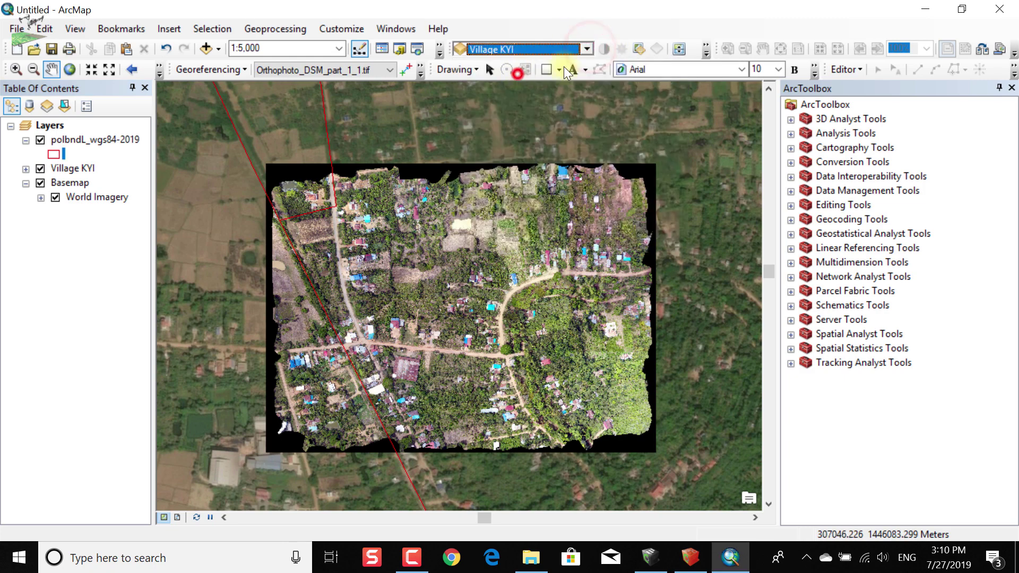
pyautogui.click(638, 48)
pyautogui.click(698, 134)
pyautogui.click(696, 118)
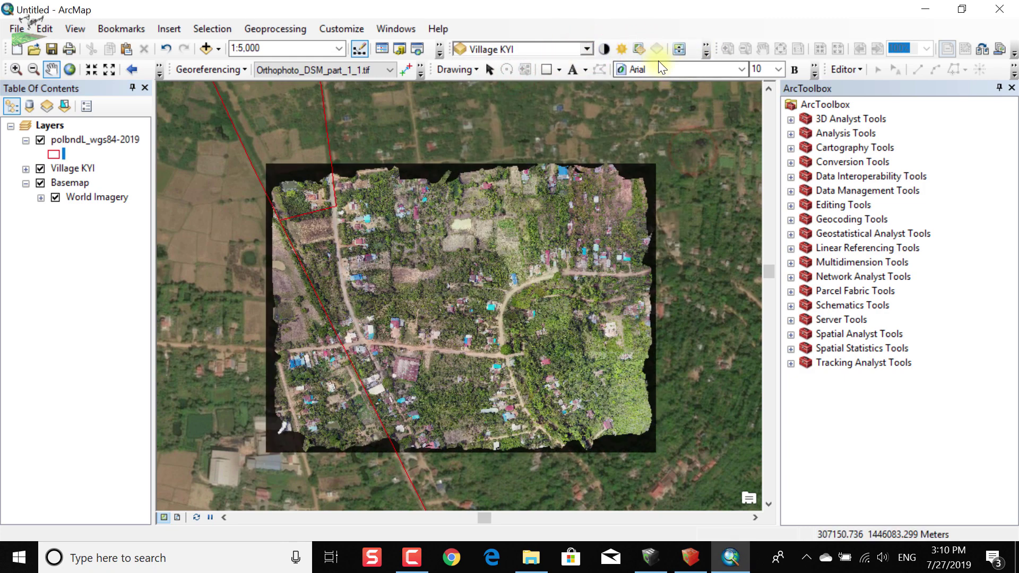
pyautogui.click(639, 48)
pyautogui.moveTo(680, 137)
pyautogui.mouseDown()
pyautogui.moveTo(683, 103)
pyautogui.moveTo(683, 118)
pyautogui.mouseUp()
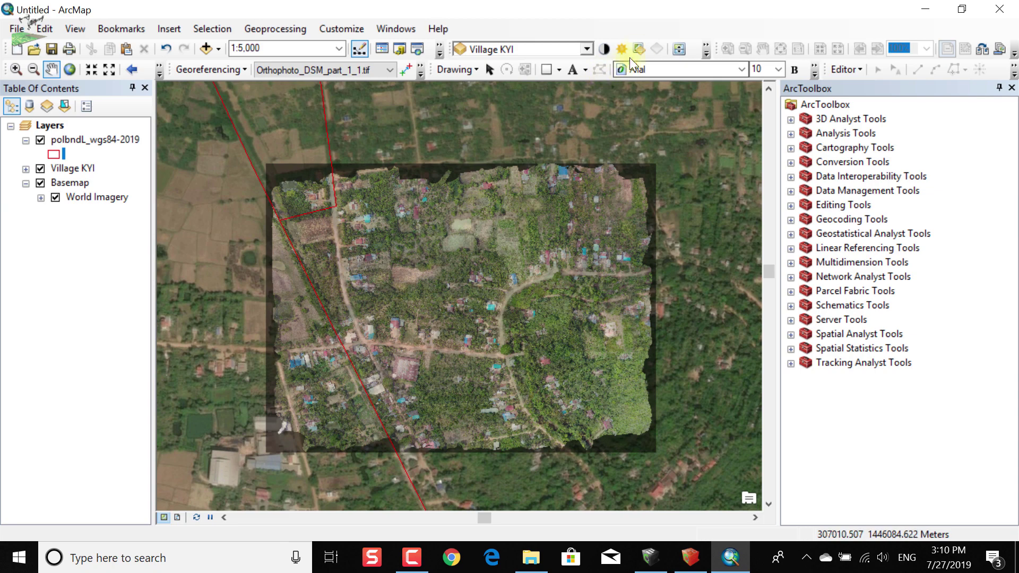
pyautogui.click(641, 46)
pyautogui.moveTo(682, 106)
pyautogui.mouseDown()
pyautogui.moveTo(688, 99)
pyautogui.moveTo(685, 111)
pyautogui.mouseUp()
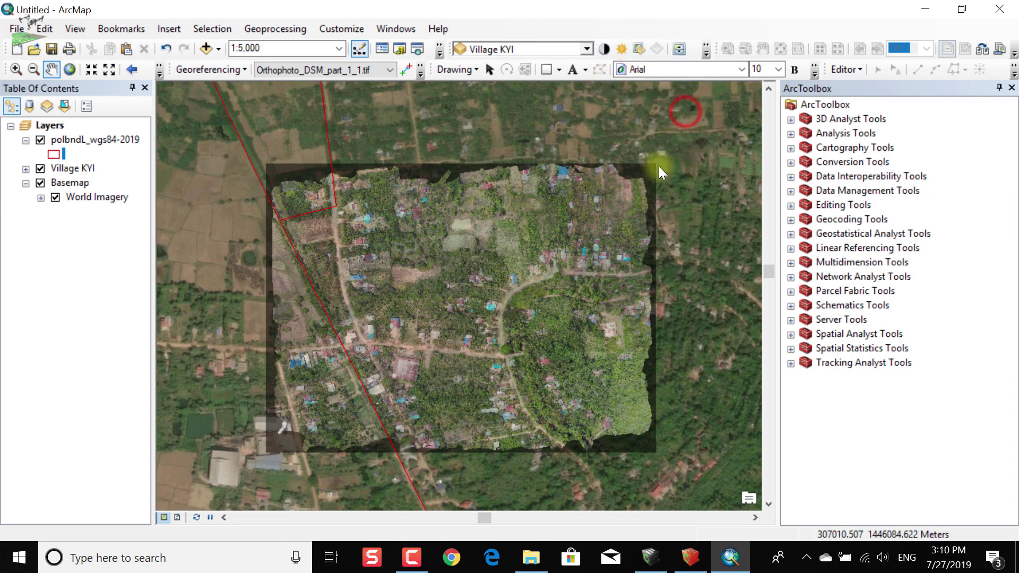
# Switch the Village KYI group off and on to compare it with the basemap, and examine the large-roofed building area closely.
pyautogui.click(39, 168)
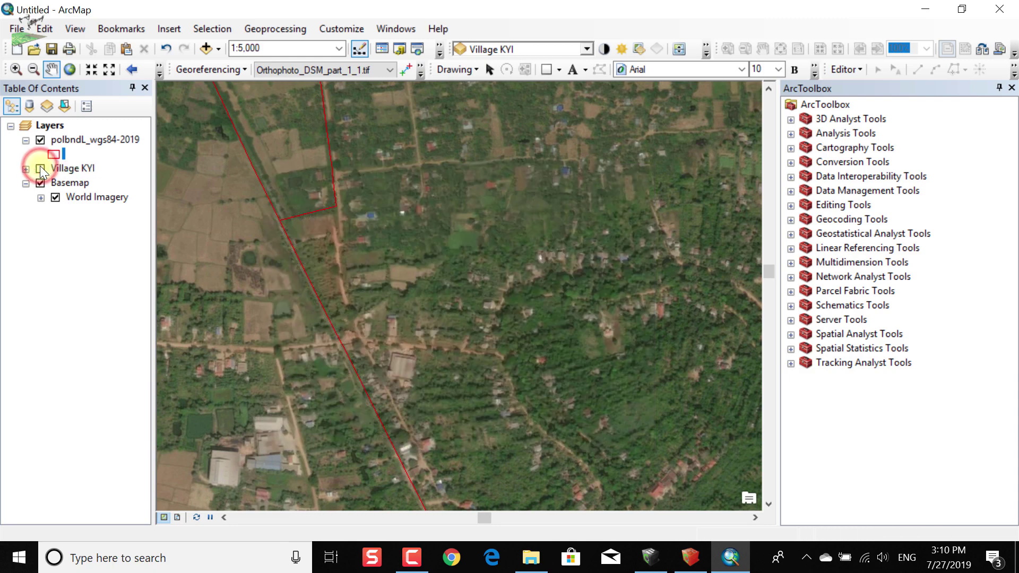
pyautogui.click(40, 168)
pyautogui.click(40, 168)
pyautogui.click(40, 168)
pyautogui.scroll(-4, 462, 364)
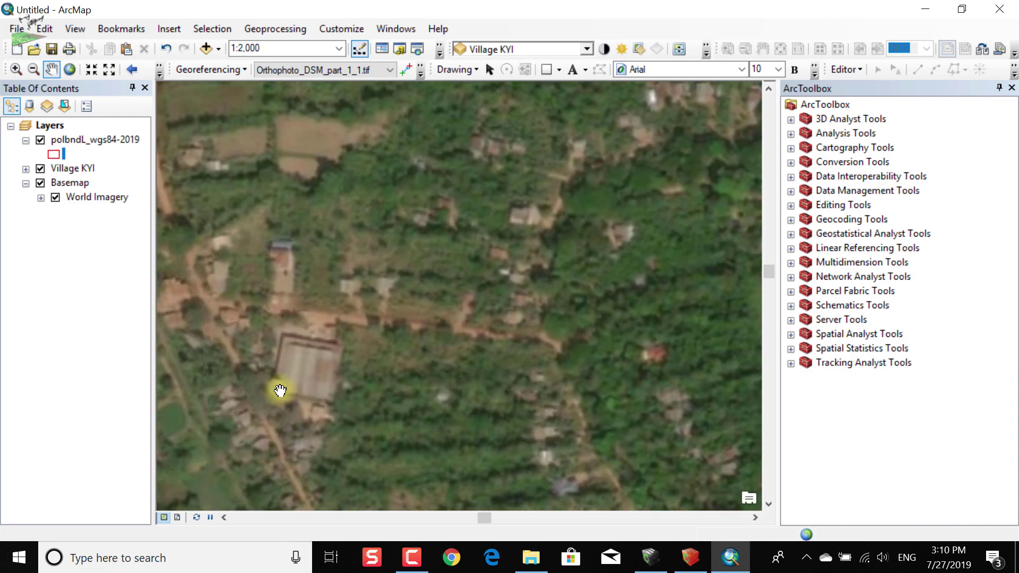
pyautogui.moveTo(280, 391); pyautogui.dragTo(451, 286)
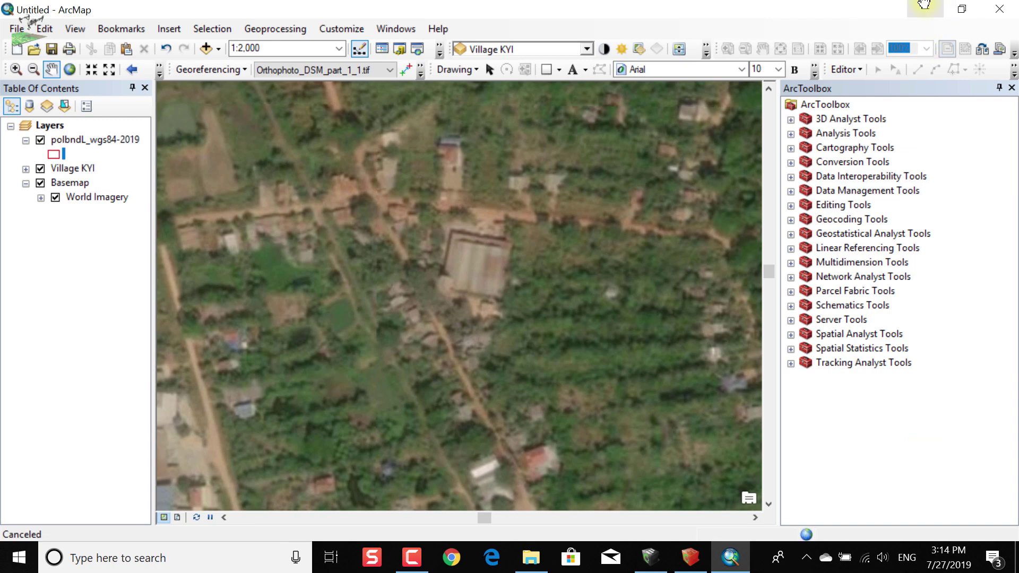
pyautogui.click(923, 9)
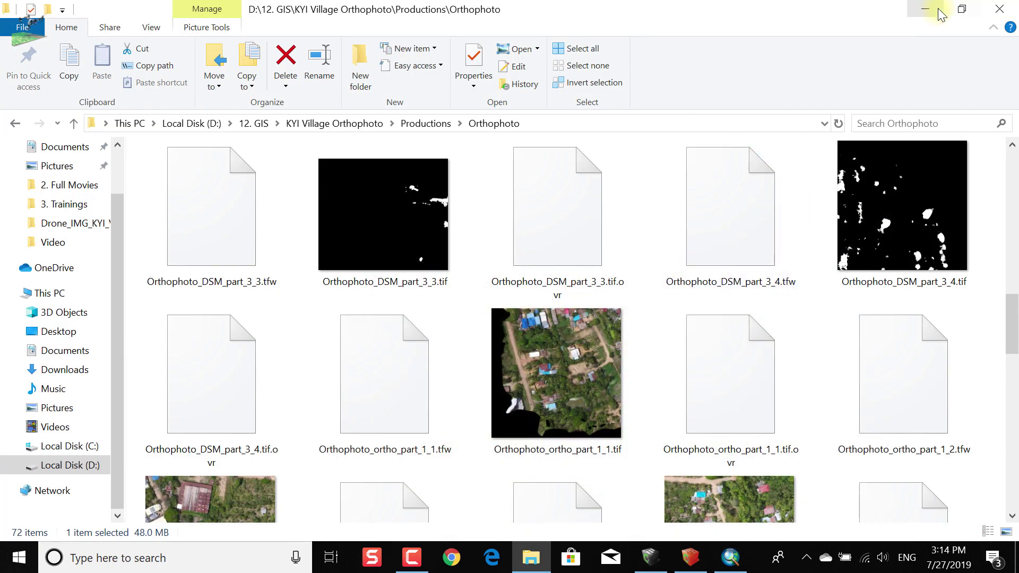
pyautogui.click(935, 10)
pyautogui.rightClick(573, 108)
pyautogui.click(629, 154)
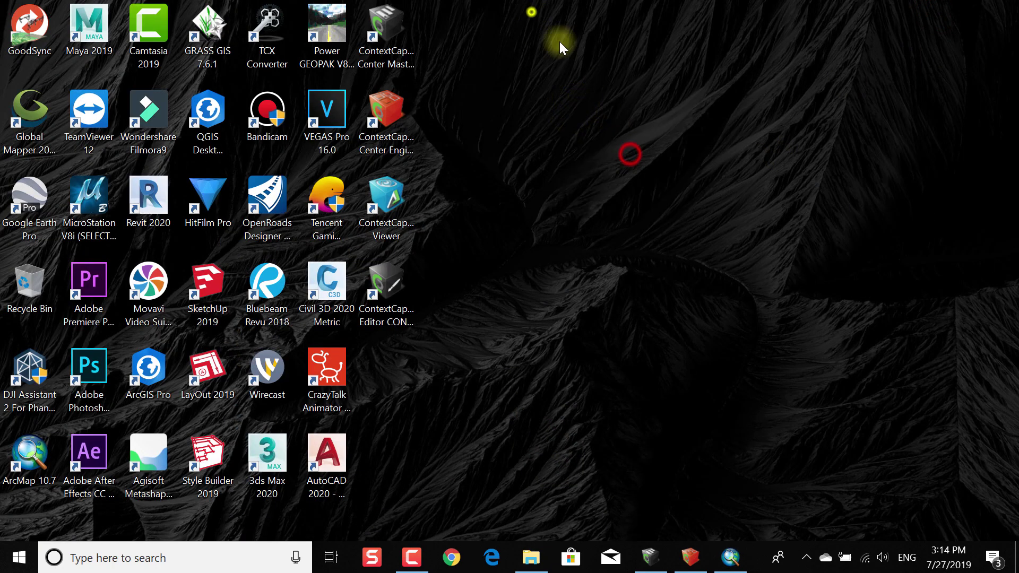
pyautogui.rightClick(531, 12)
pyautogui.click(622, 58)
pyautogui.rightClick(553, 39)
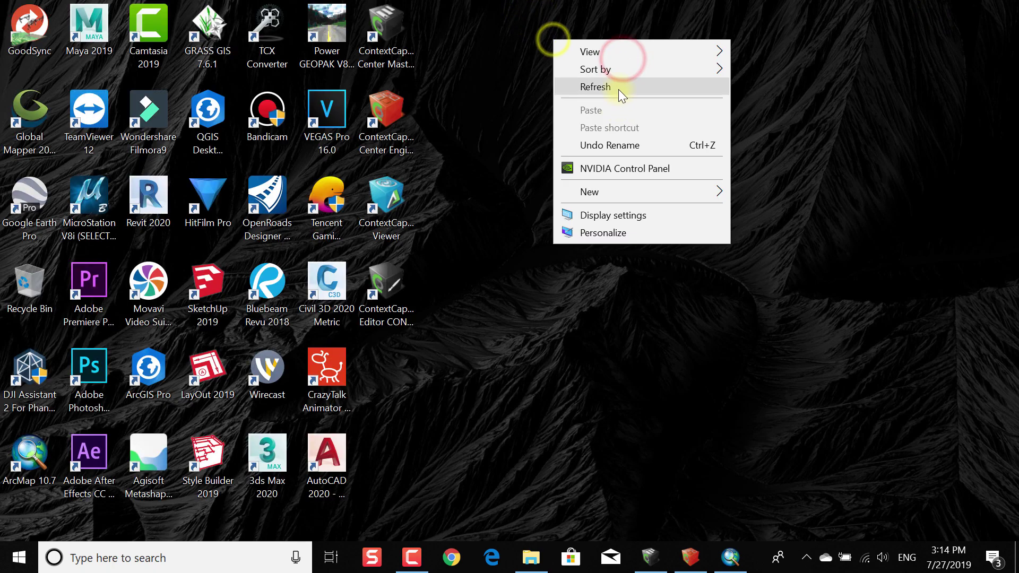
pyautogui.click(618, 88)
pyautogui.click(730, 557)
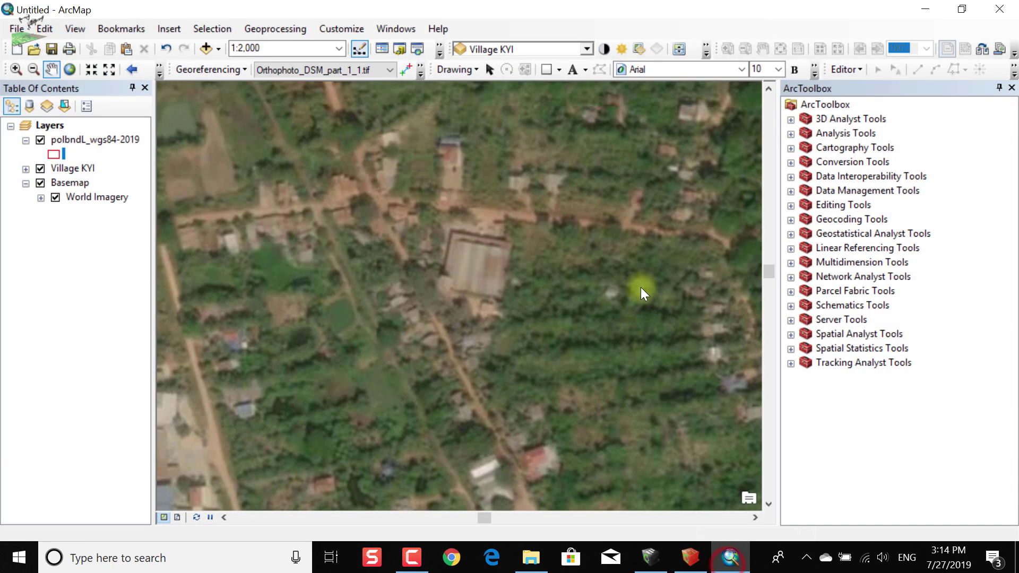
# Zoom the map to the full extent of the Village KYI group.
pyautogui.click(66, 168)
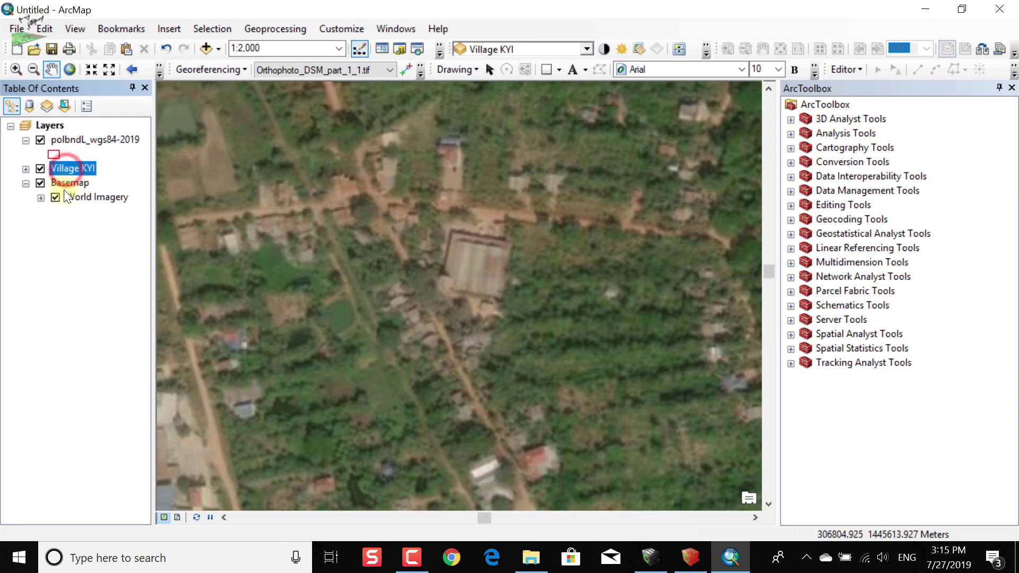
pyautogui.click(64, 183)
pyautogui.keyDown('ctrl'); pyautogui.click(76, 167); pyautogui.keyUp('ctrl')
pyautogui.rightClick(81, 170)
pyautogui.click(141, 288)
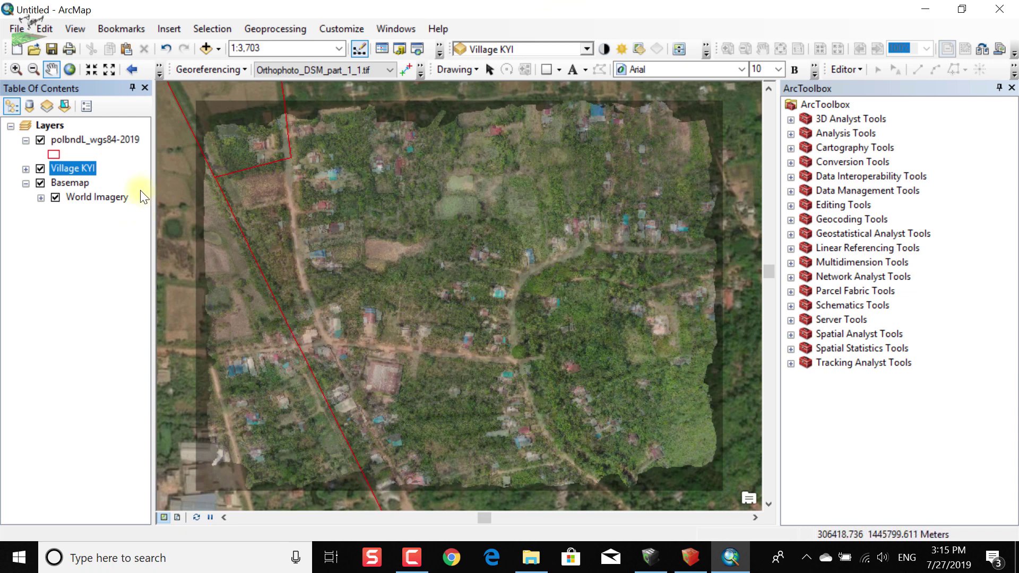
# Toggle the Village KYI group's visibility to compare the drone orthophoto with World Imagery, ending with the group turned off.
pyautogui.click(40, 169)
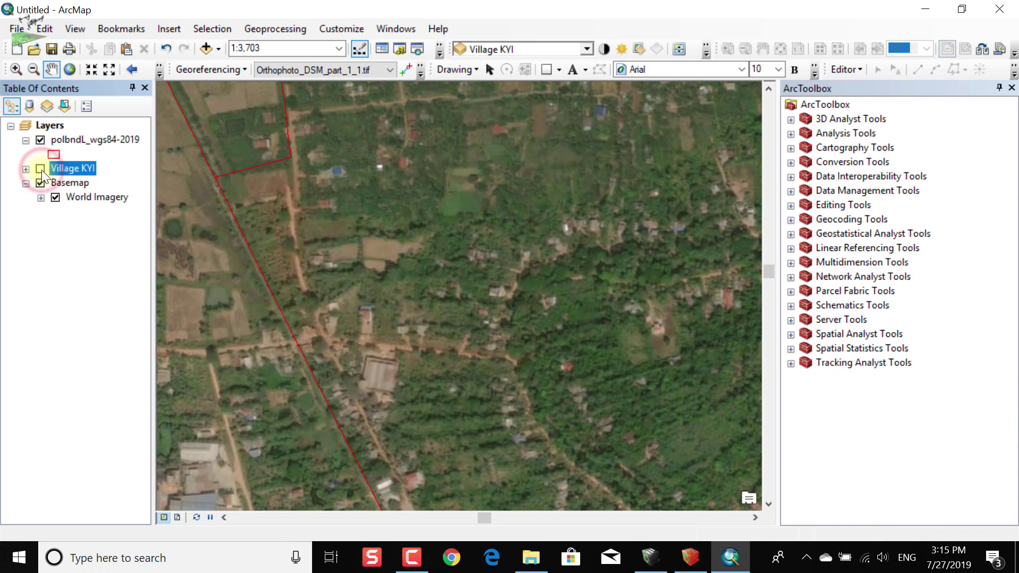
pyautogui.click(40, 169)
pyautogui.click(40, 169)
pyautogui.click(41, 168)
pyautogui.click(40, 169)
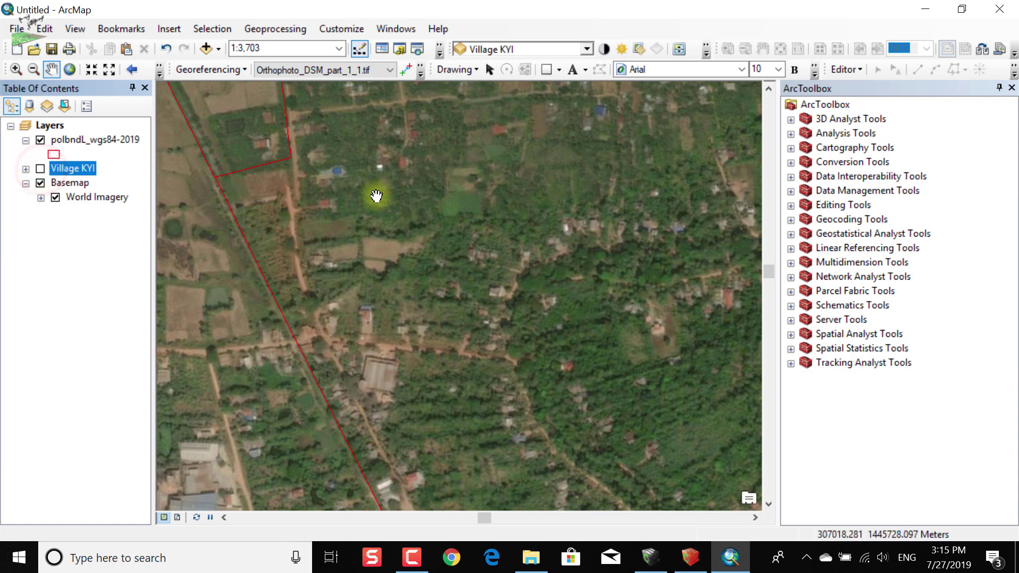
pyautogui.click(427, 11)
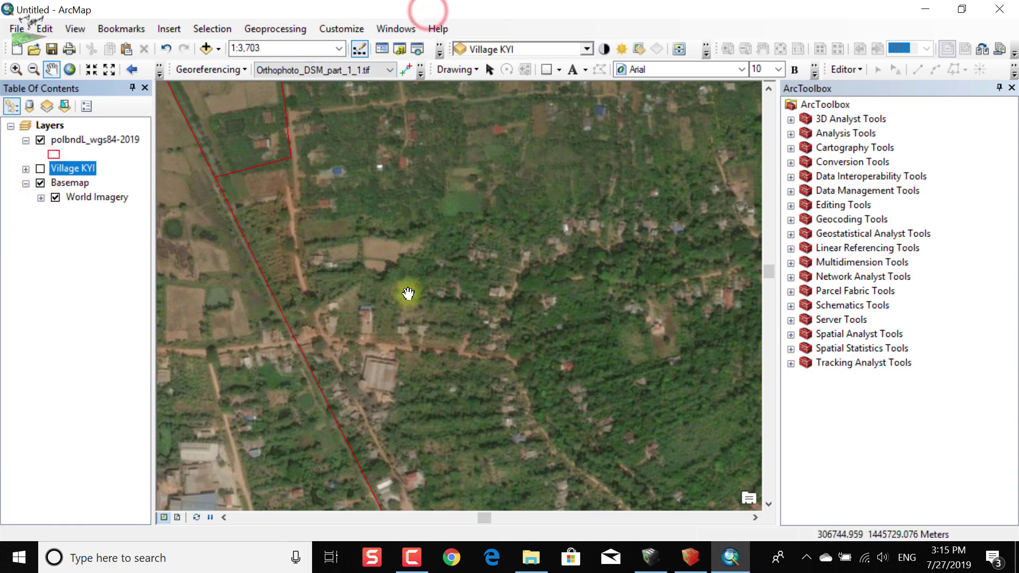
# Show the Village KYI group over World Imagery once more for comparison and hide it again.
pyautogui.click(41, 169)
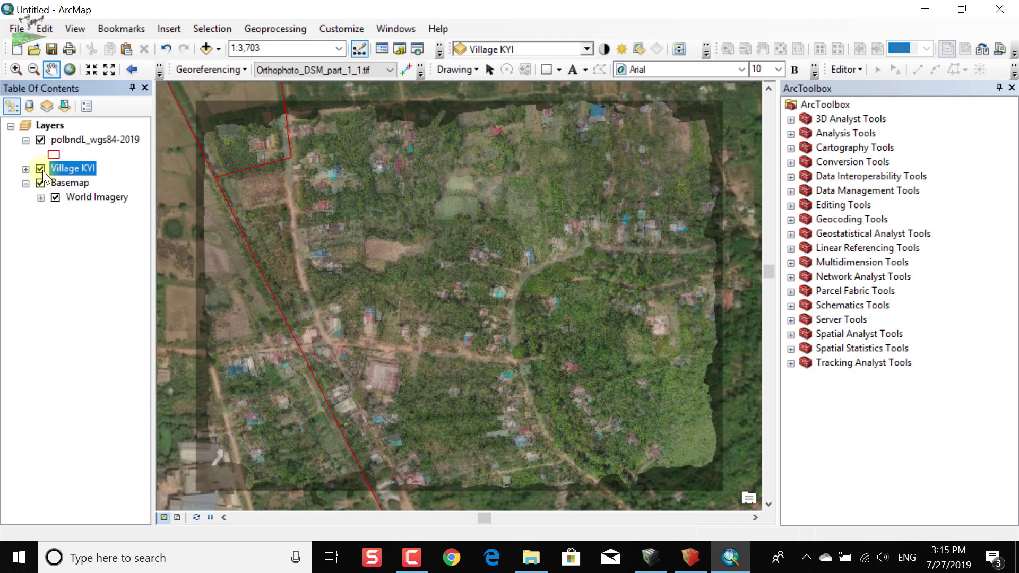
pyautogui.click(40, 169)
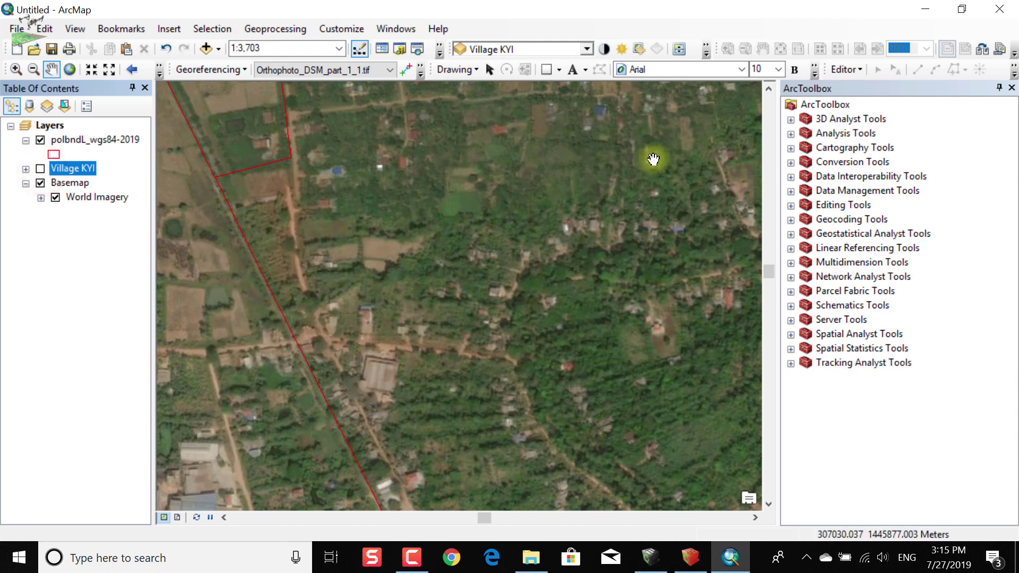
# Start the Mosaic To New Raster tool and add Orthophoto_ortho_part_1_1.tif through Orthophoto_ortho_part_3_4.tif as input rasters.
pyautogui.click(791, 191)
pyautogui.scroll(-3, 842, 359)
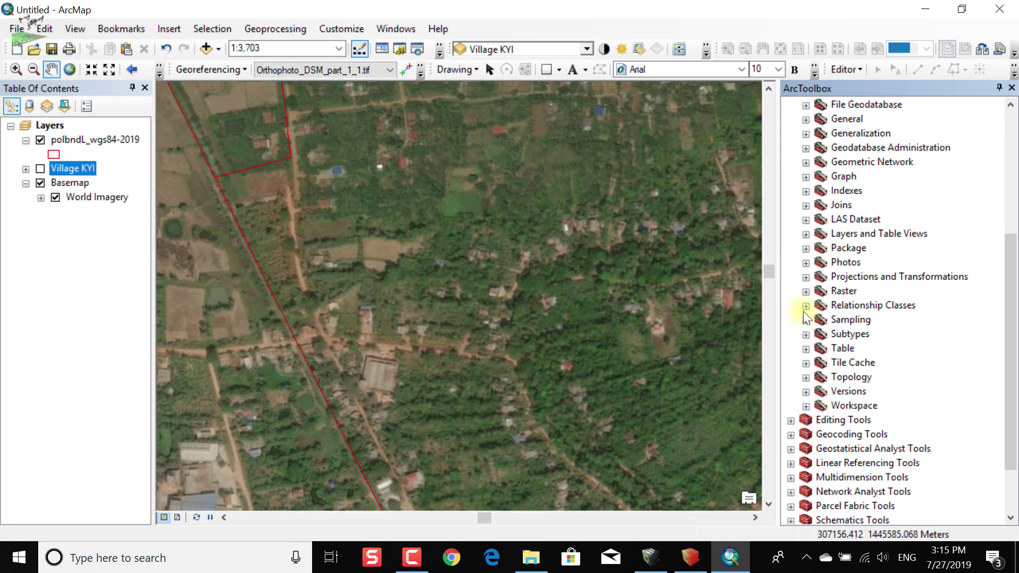
pyautogui.click(805, 291)
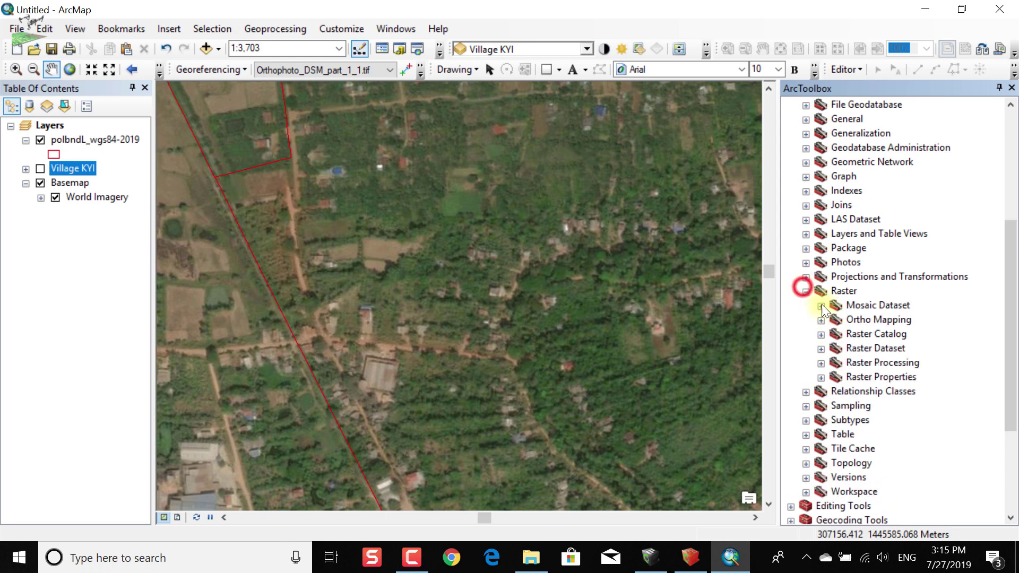
pyautogui.click(821, 349)
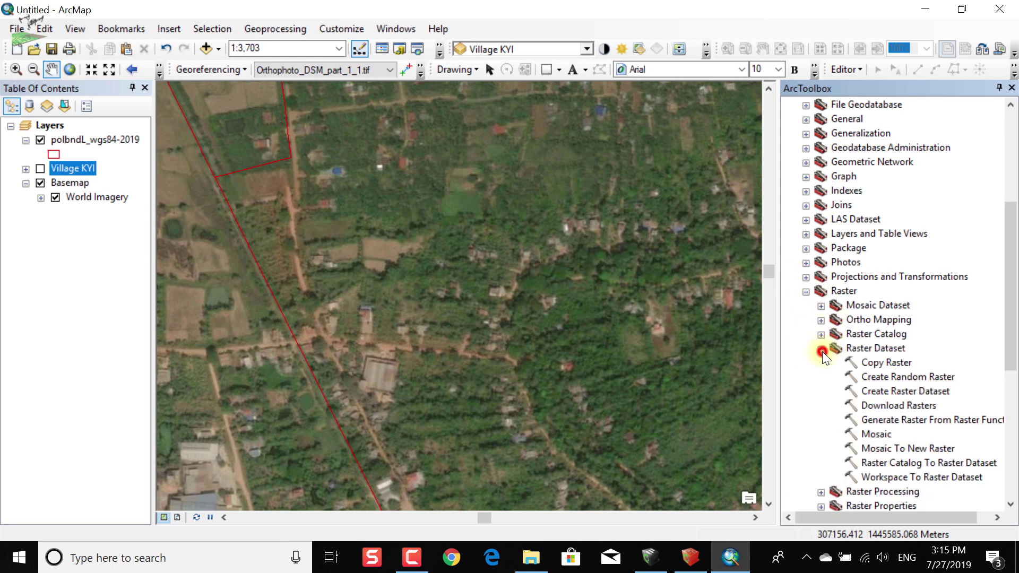
pyautogui.doubleClick(909, 449)
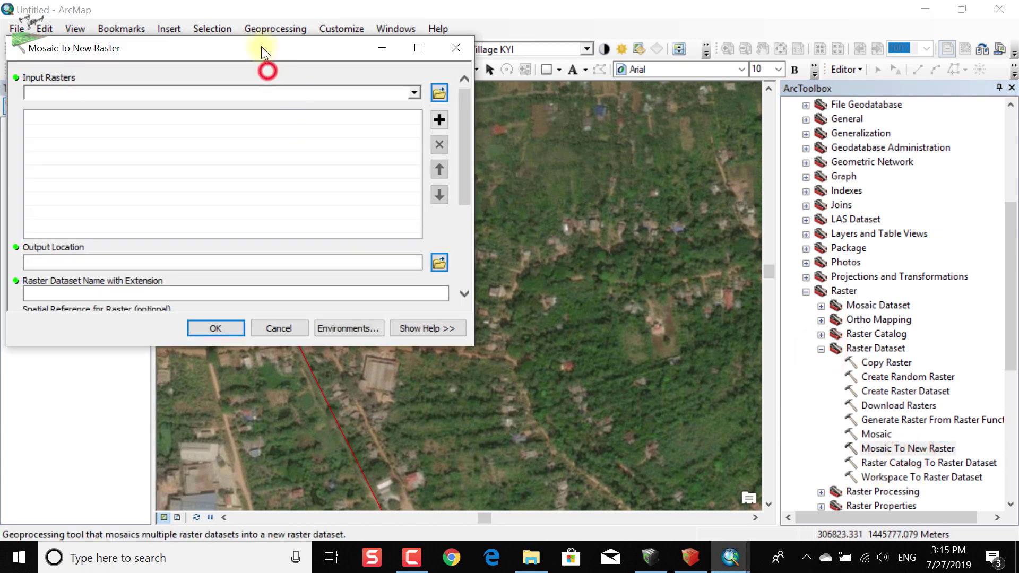
pyautogui.moveTo(261, 46); pyautogui.dragTo(517, 107)
pyautogui.click(694, 152)
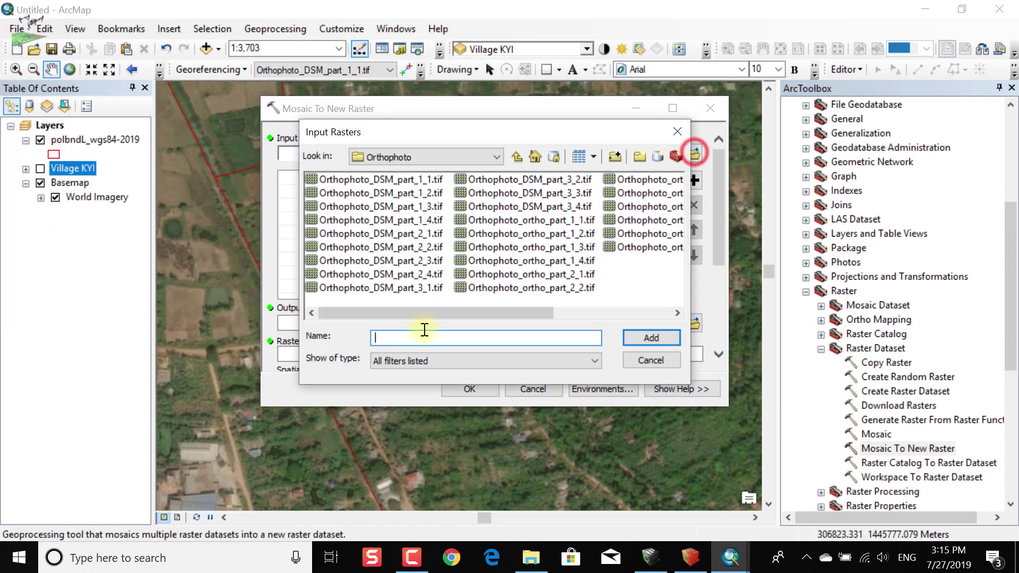
pyautogui.click(522, 223)
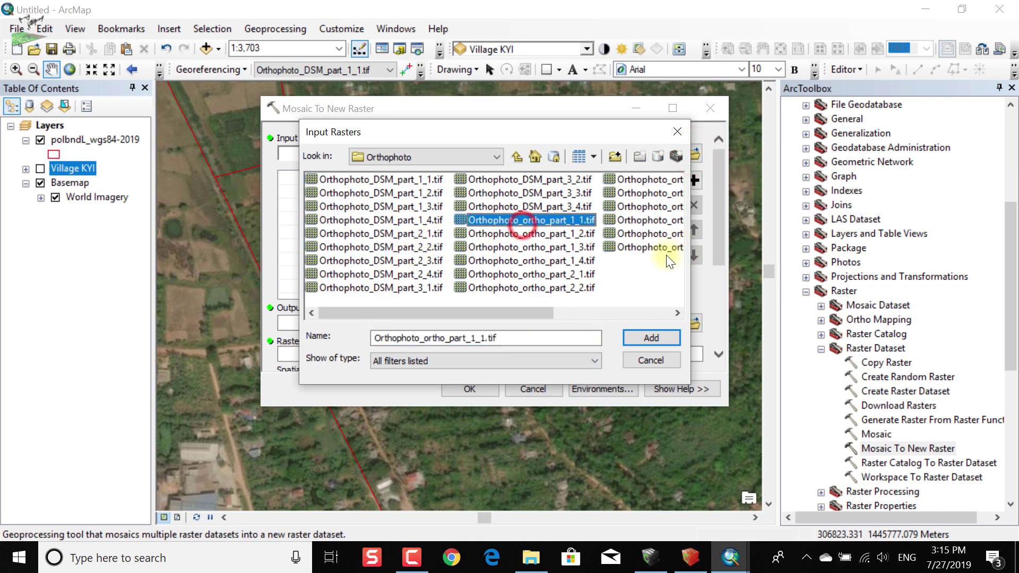
pyautogui.scroll(-1, 566, 257)
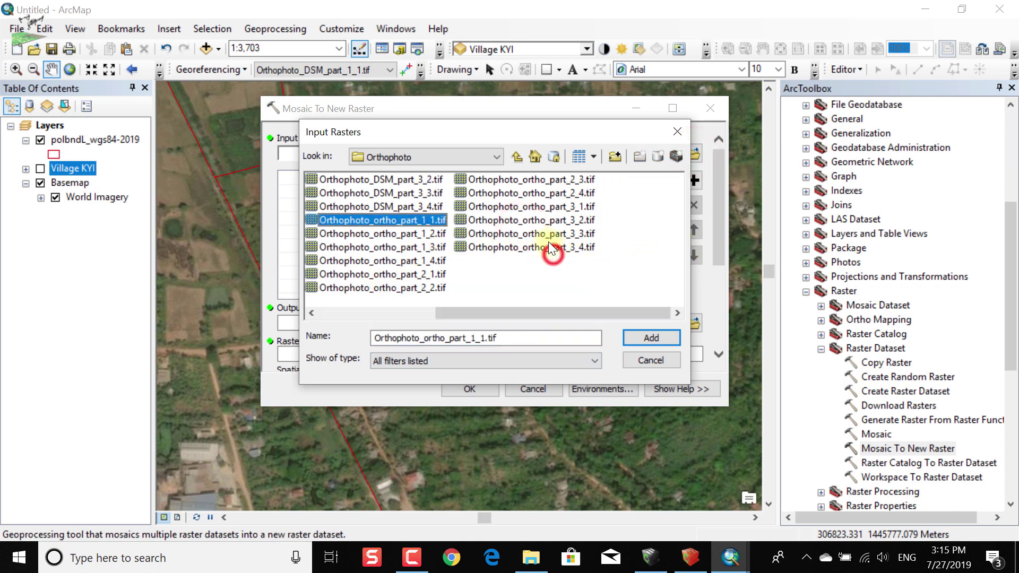
pyautogui.keyDown('shift'); pyautogui.click(548, 247); pyautogui.keyUp('shift')
pyautogui.click(633, 336)
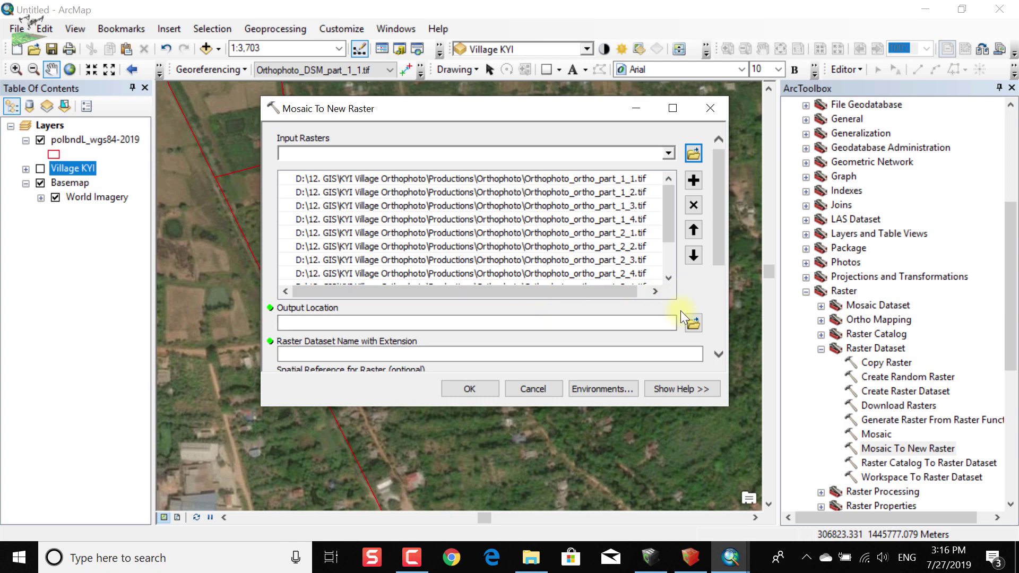
# Create a folder named Mosaic inside KYI Village Orthophoto and set it as the mosaic's output location.
pyautogui.click(688, 322)
pyautogui.click(412, 160)
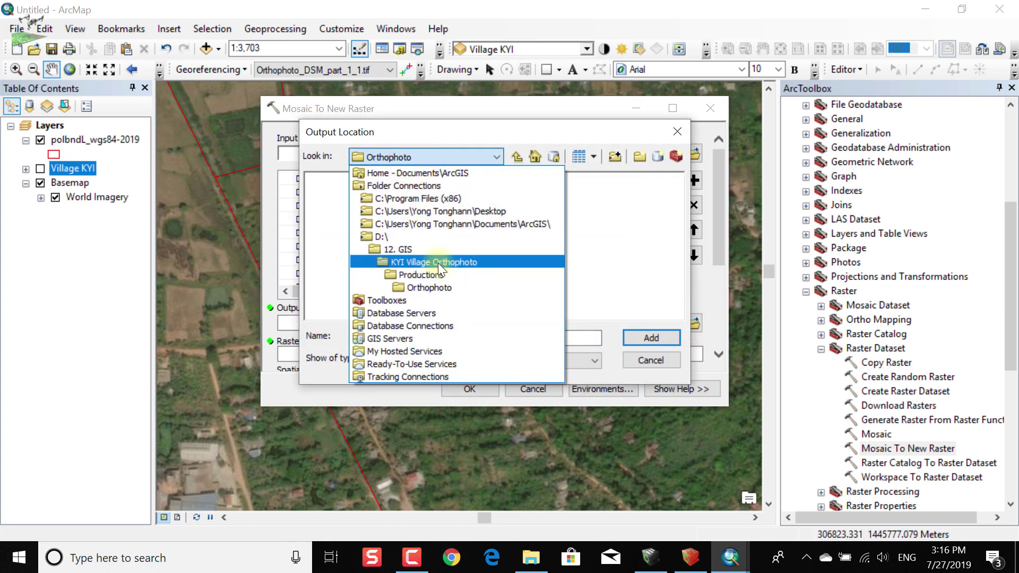
pyautogui.click(434, 257)
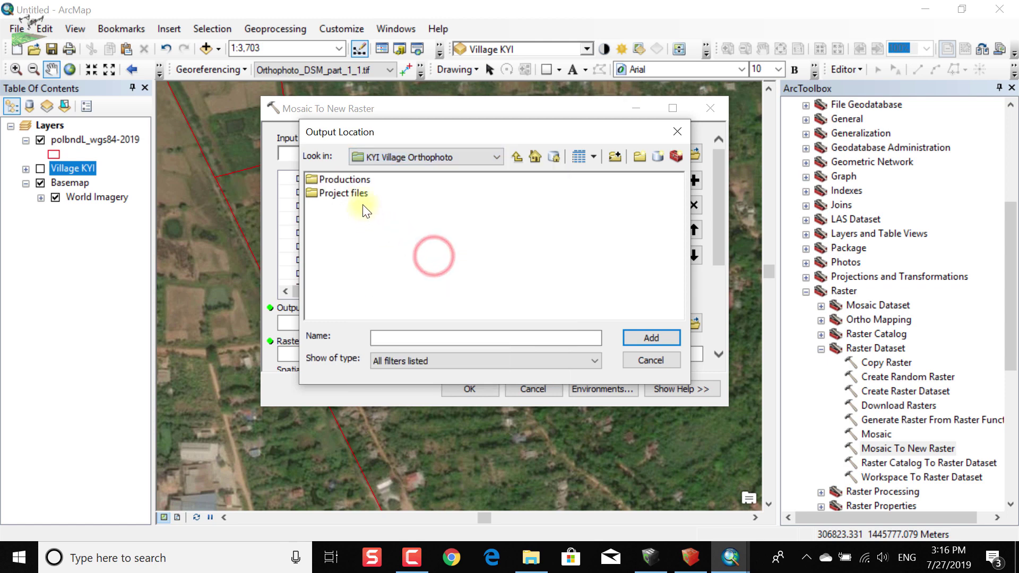
pyautogui.click(638, 158)
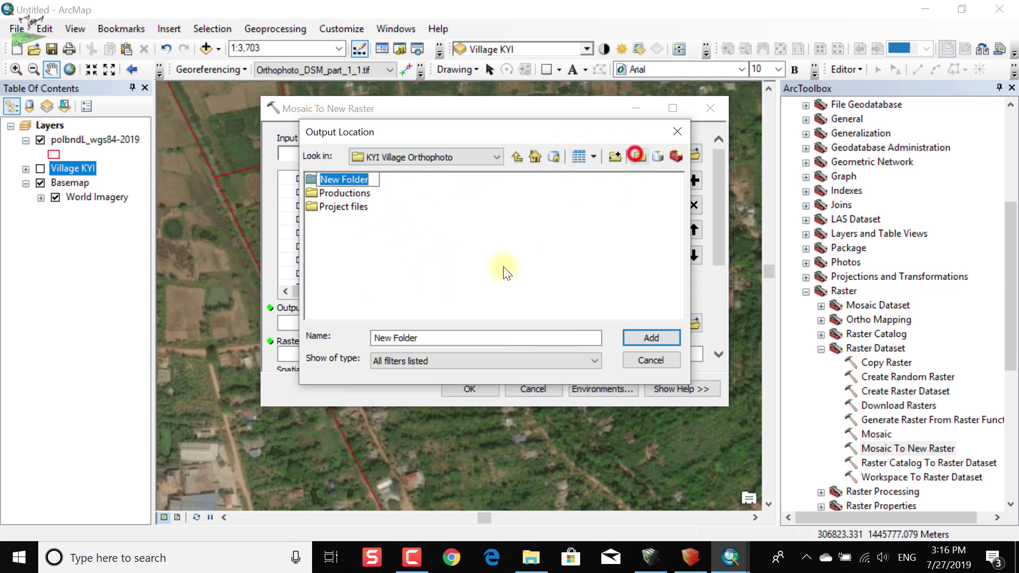
pyautogui.write('Mo')
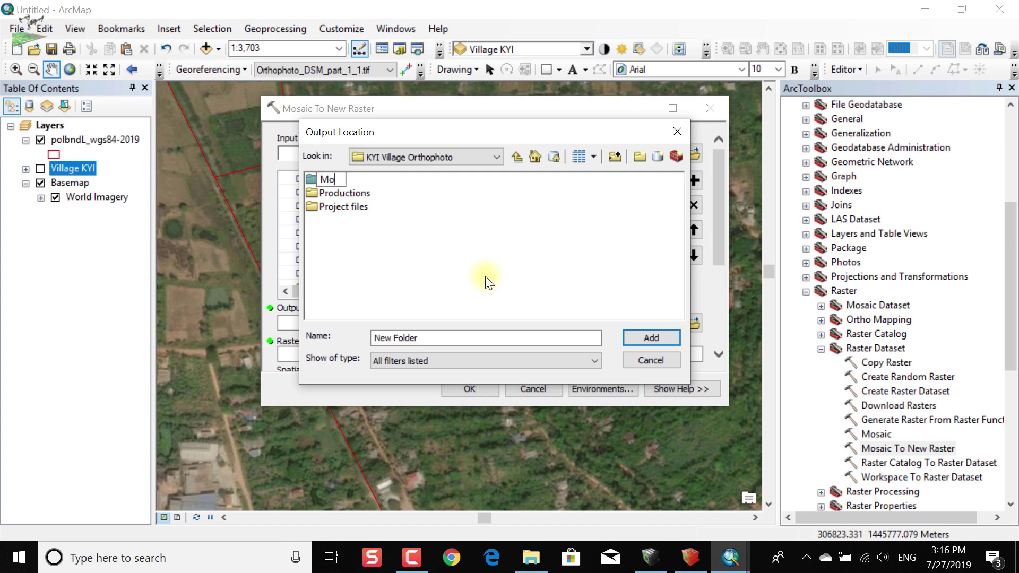
pyautogui.write('saic')
pyautogui.click(485, 277)
pyautogui.doubleClick(345, 173)
pyautogui.click(510, 155)
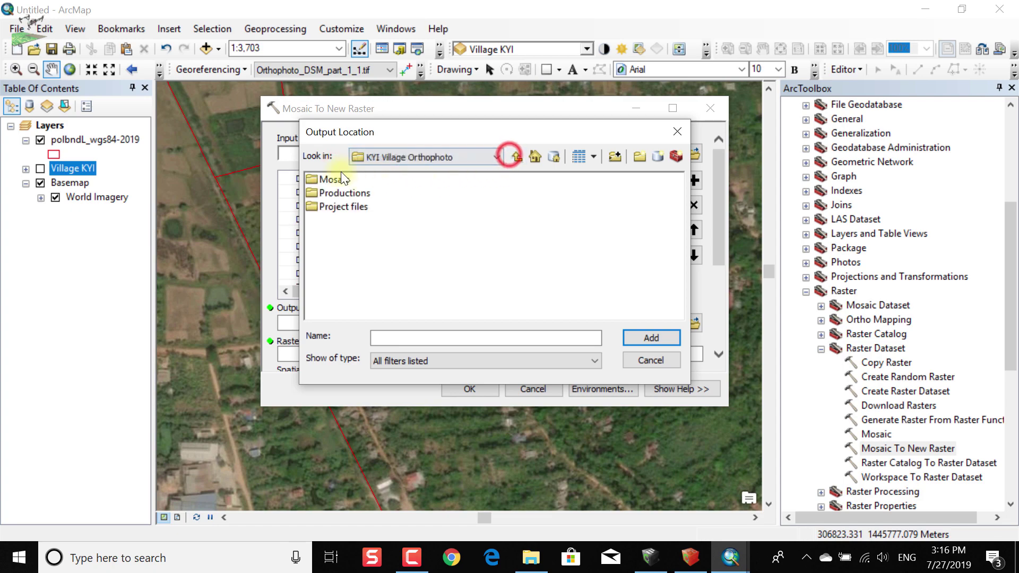
pyautogui.click(340, 171)
pyautogui.click(638, 336)
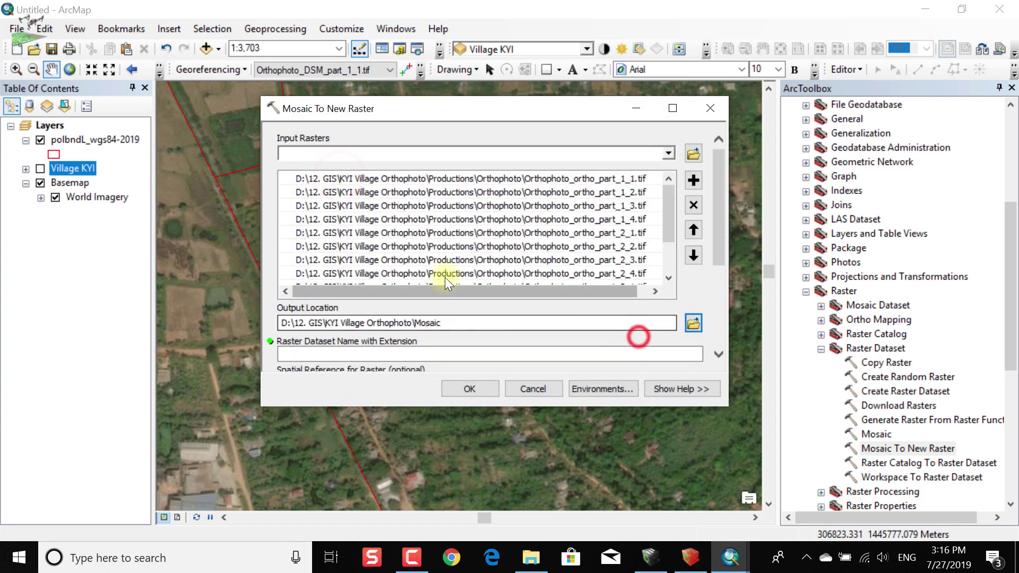
# Name the output raster dataset KYI_Village_Orthophoto.
pyautogui.scroll(-1, 367, 357)
pyautogui.click(364, 315)
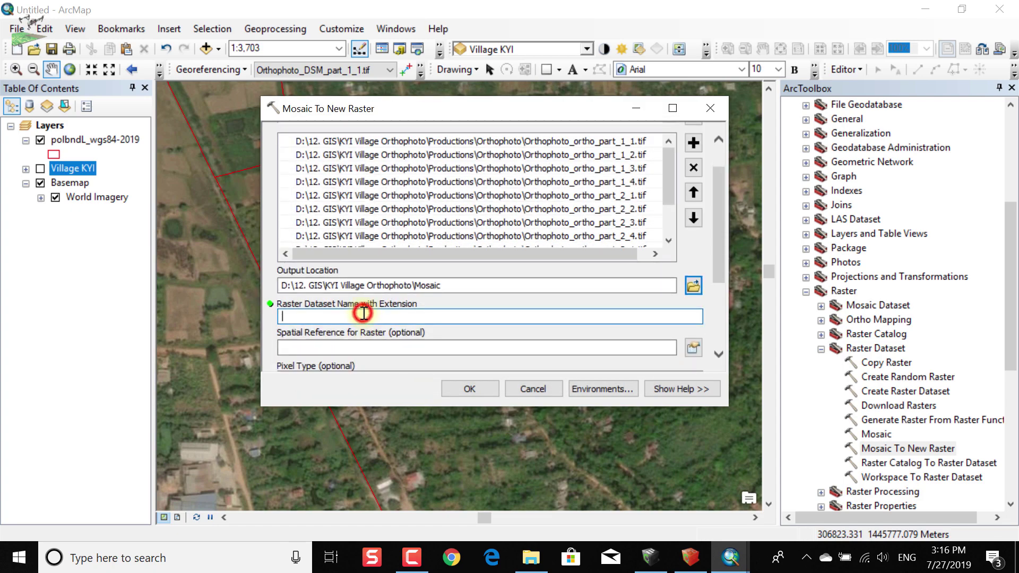
pyautogui.write('KYI_Village')
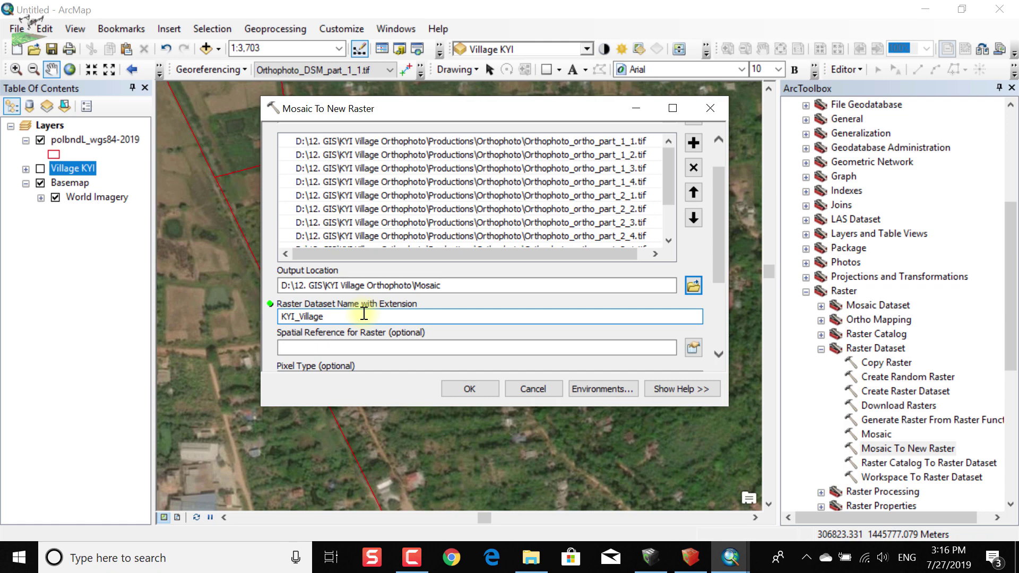
pyautogui.write('_Orthophoto')
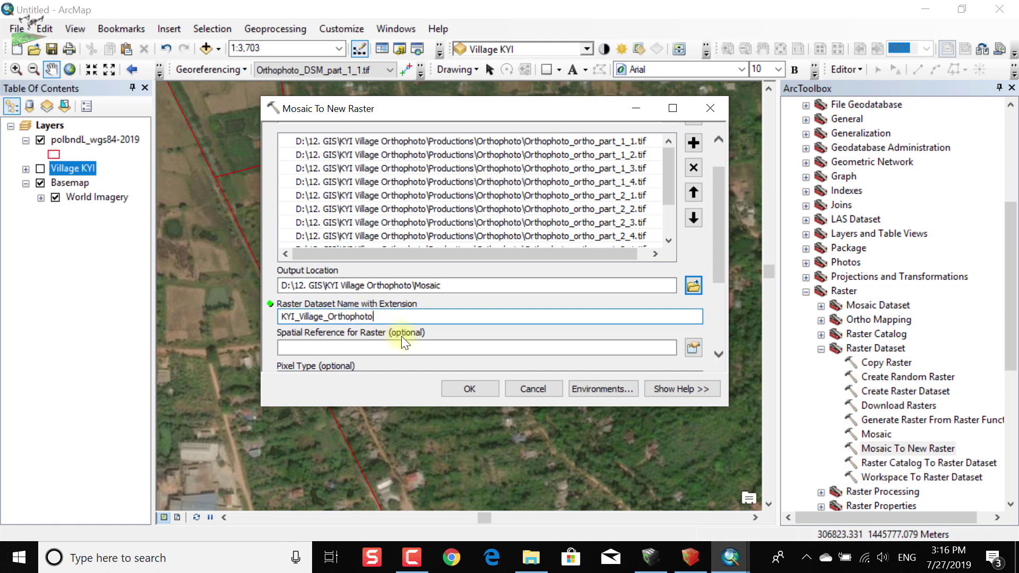
# Set the output raster's spatial reference to the projected coordinate system WGS 1984 UTM Zone 48N.
pyautogui.scroll(-1, 402, 337)
pyautogui.click(692, 312)
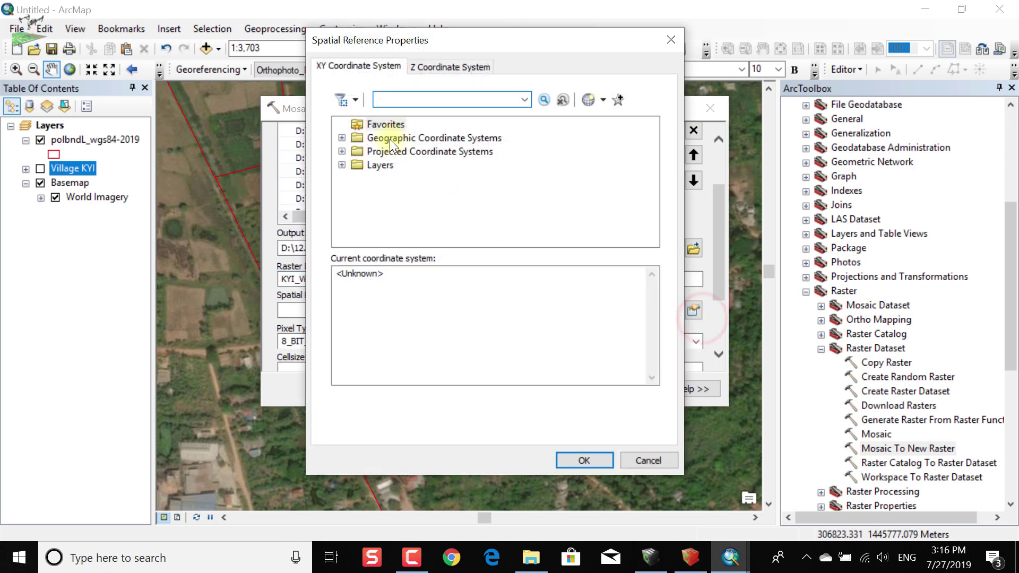
pyautogui.click(341, 138)
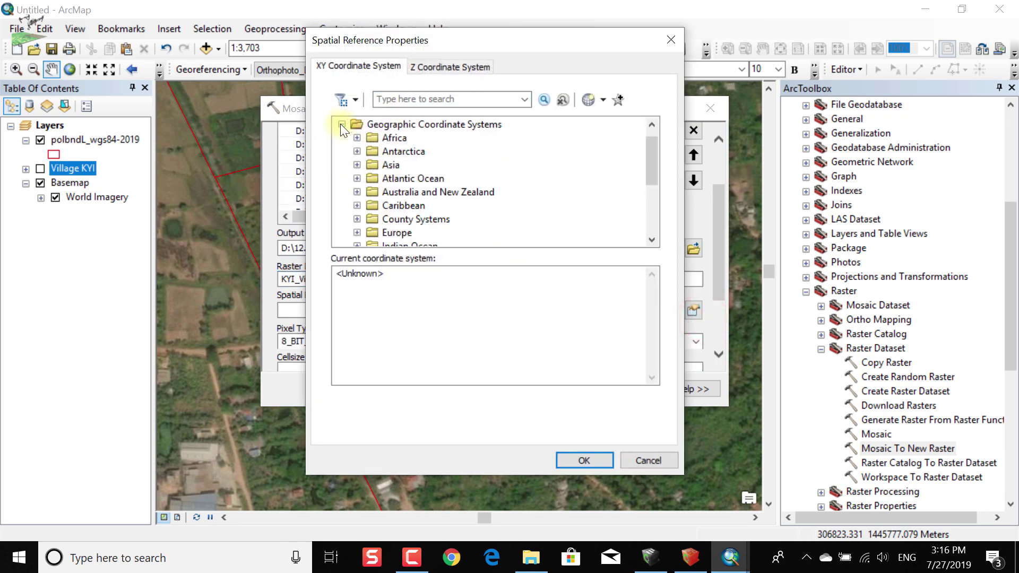
pyautogui.click(341, 124)
pyautogui.moveTo(401, 41); pyautogui.dragTo(440, 49)
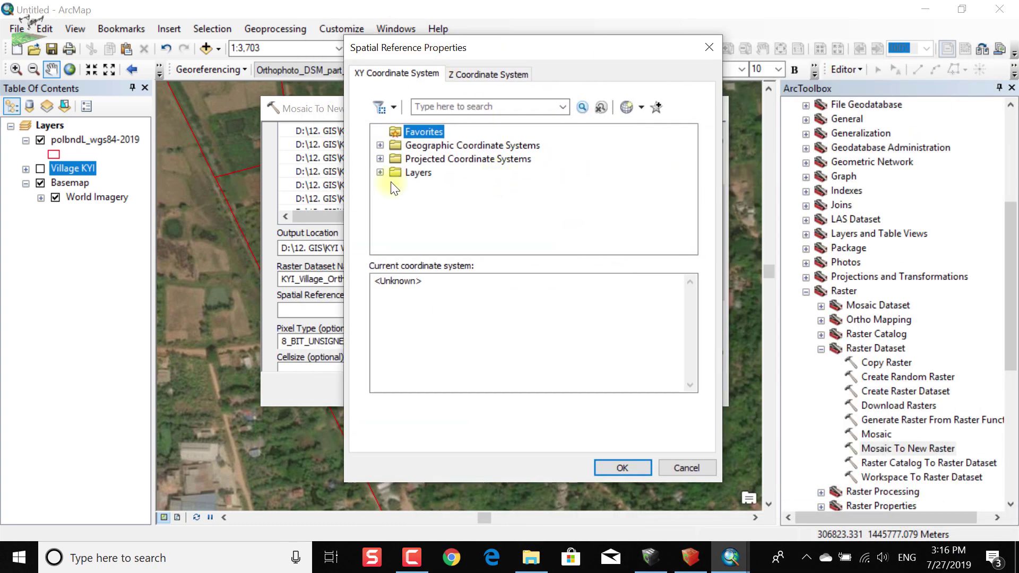
pyautogui.click(380, 159)
pyautogui.scroll(-2, 382, 160)
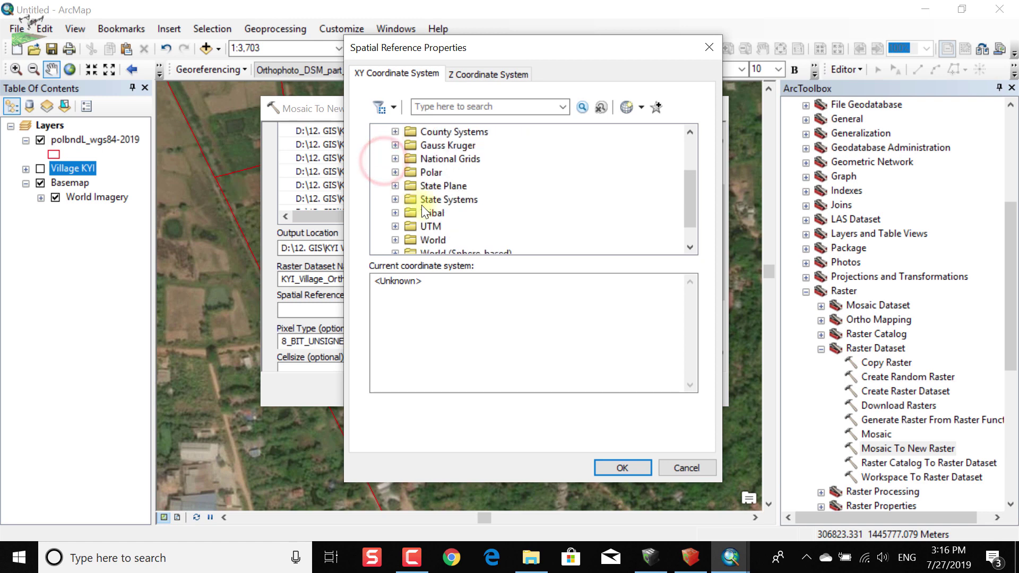
pyautogui.click(395, 199)
pyautogui.scroll(-3, 395, 200)
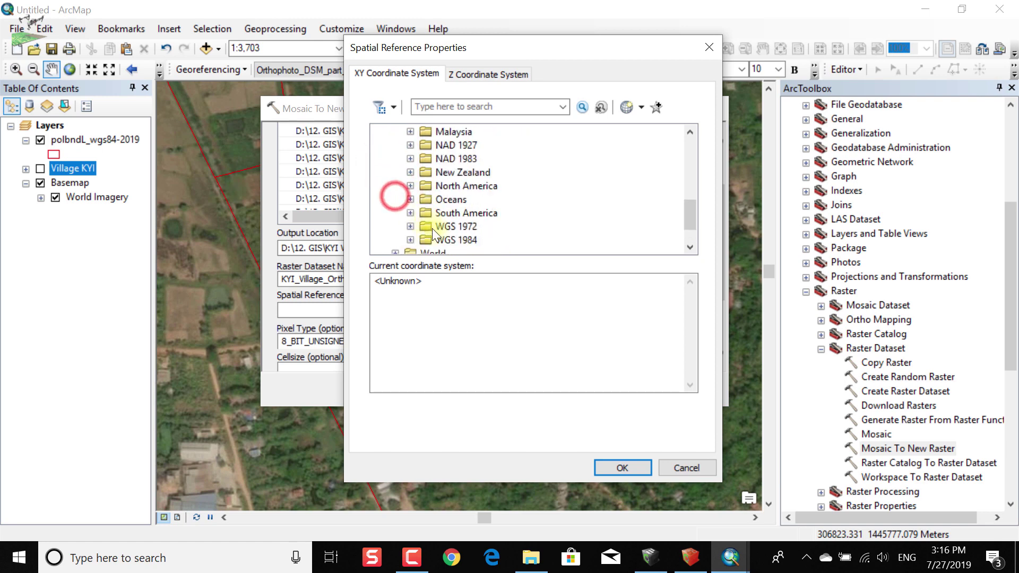
pyautogui.click(411, 199)
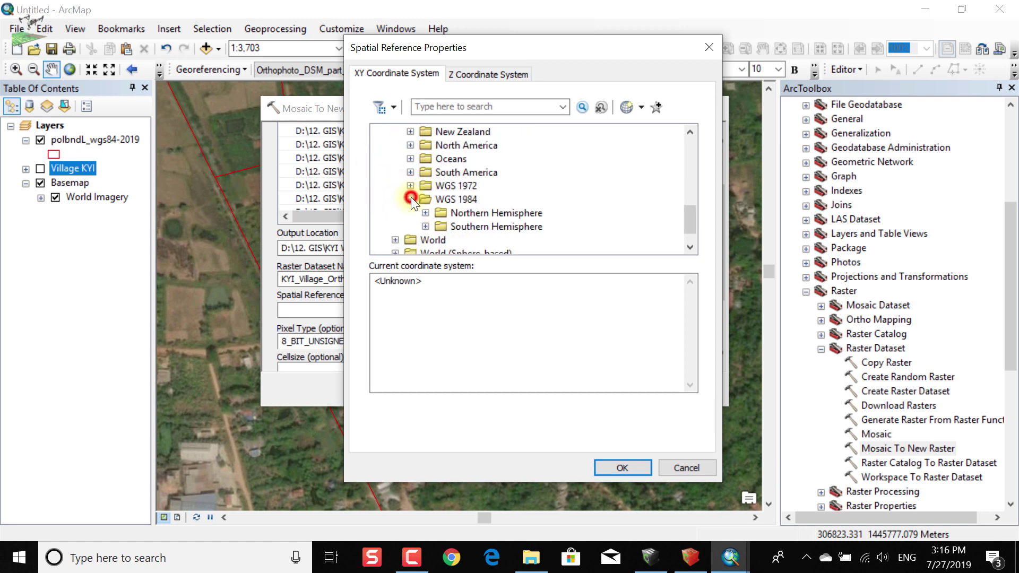
pyautogui.click(425, 212)
pyautogui.scroll(-20, 470, 221)
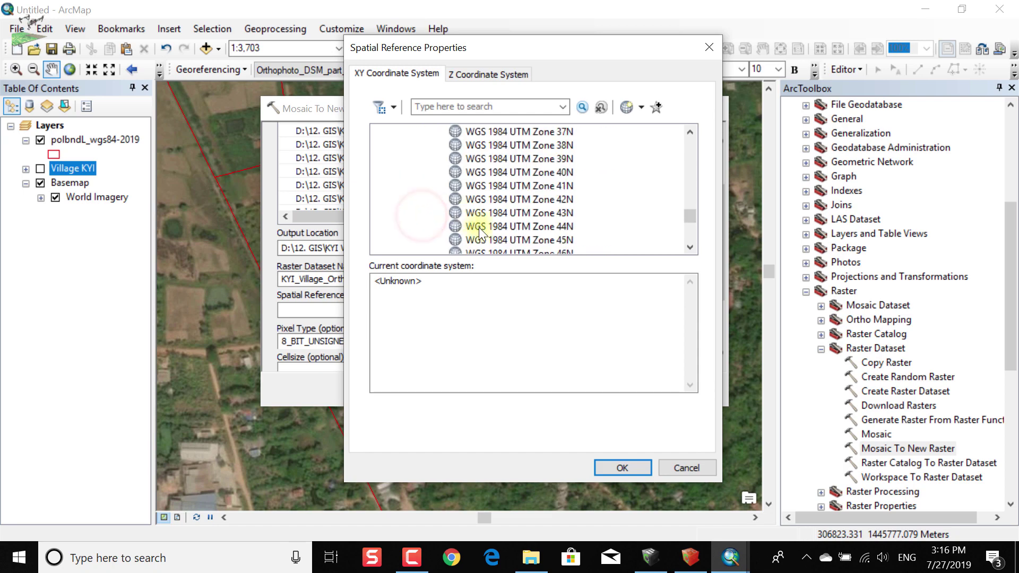
pyautogui.scroll(-2, 481, 234)
pyautogui.click(488, 200)
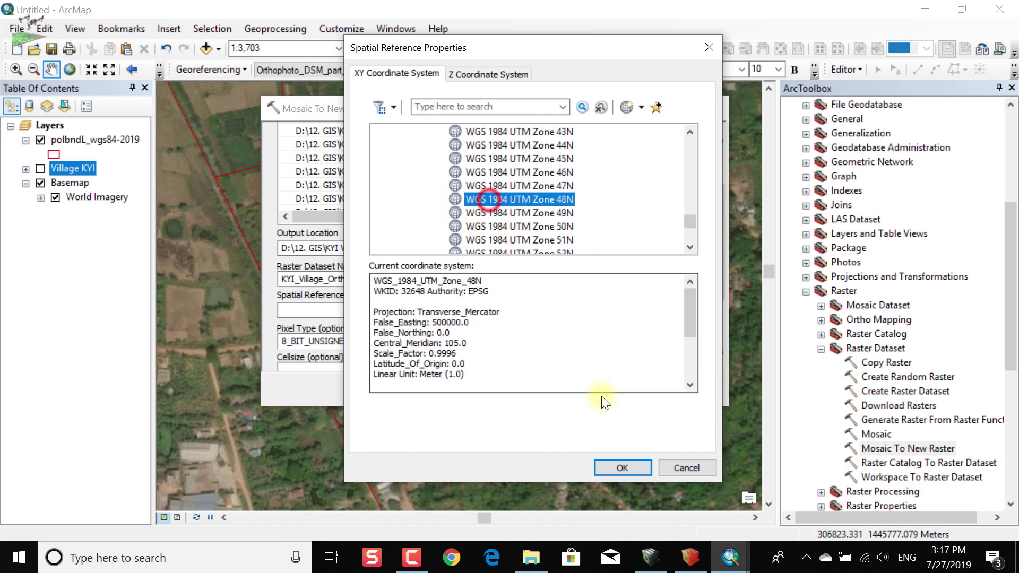
pyautogui.click(632, 473)
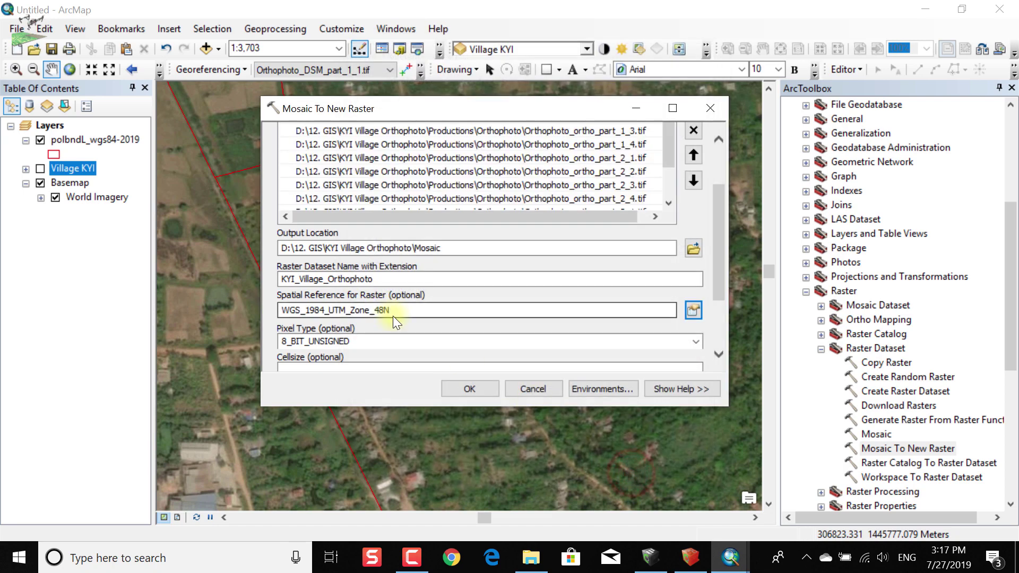
# Set the number of bands to 3 and try to run the mosaic.
pyautogui.scroll(-3, 392, 318)
pyautogui.click(343, 319)
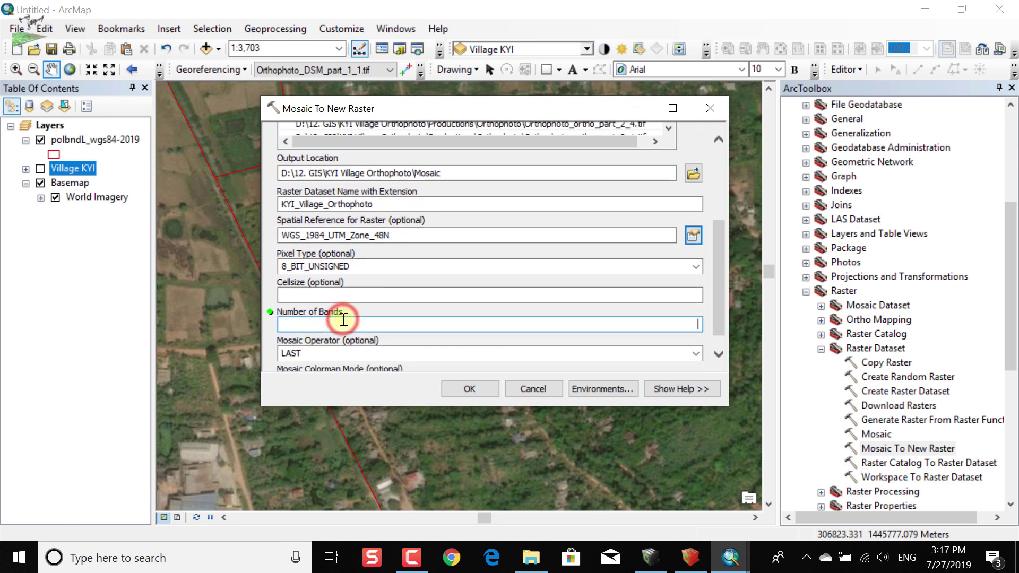
pyautogui.write('3')
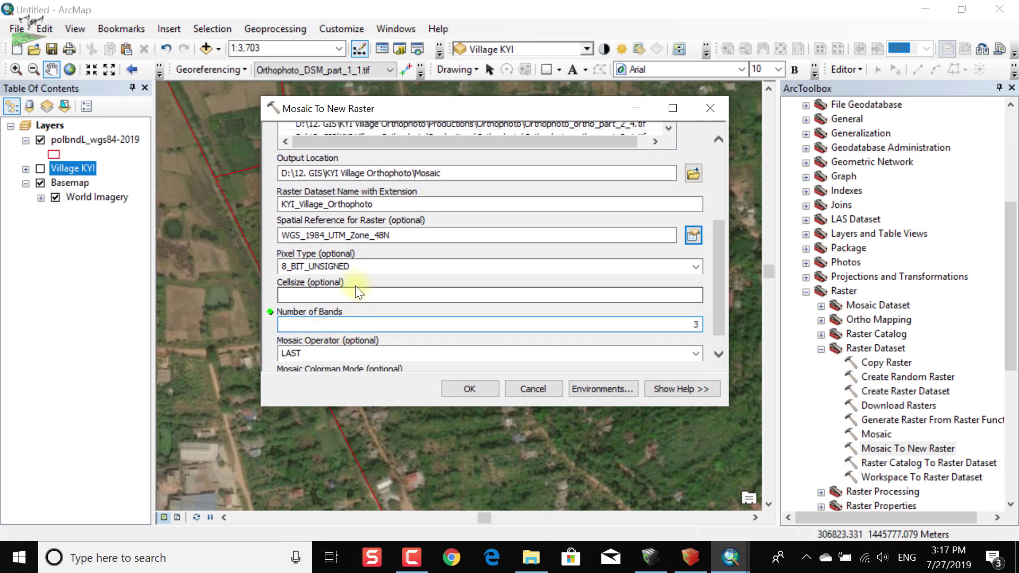
pyautogui.scroll(-1, 358, 319)
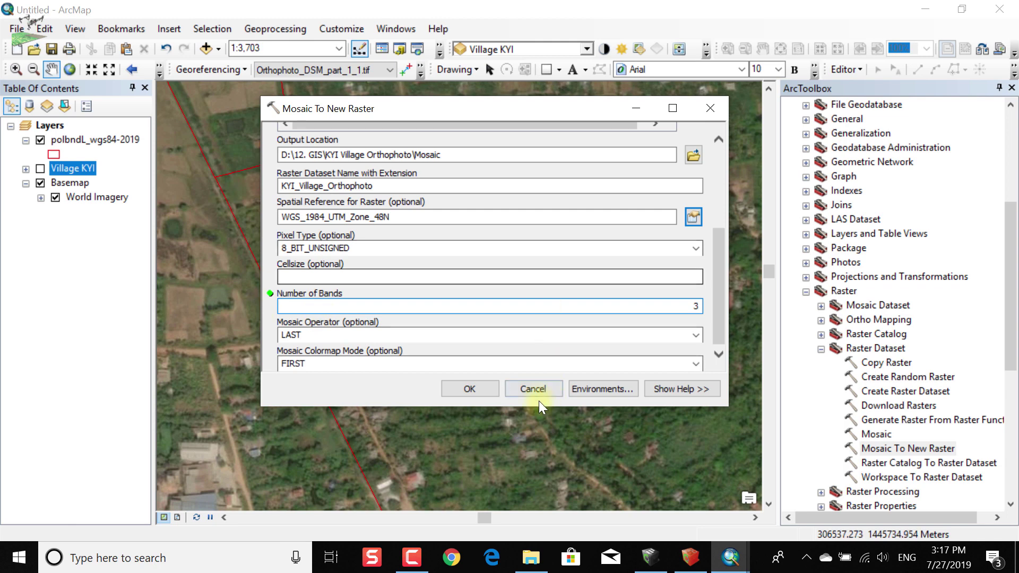
pyautogui.click(486, 387)
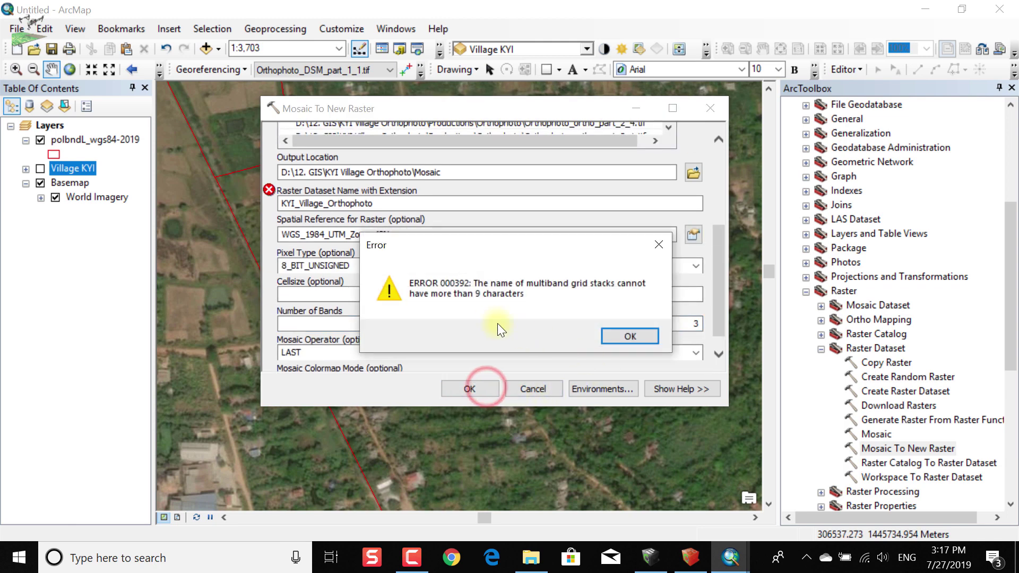
pyautogui.click(665, 246)
# Add the .tif extension to the output name, making it KYI_Village_Orthophoto.tif, and run the mosaic.
pyautogui.click(400, 206)
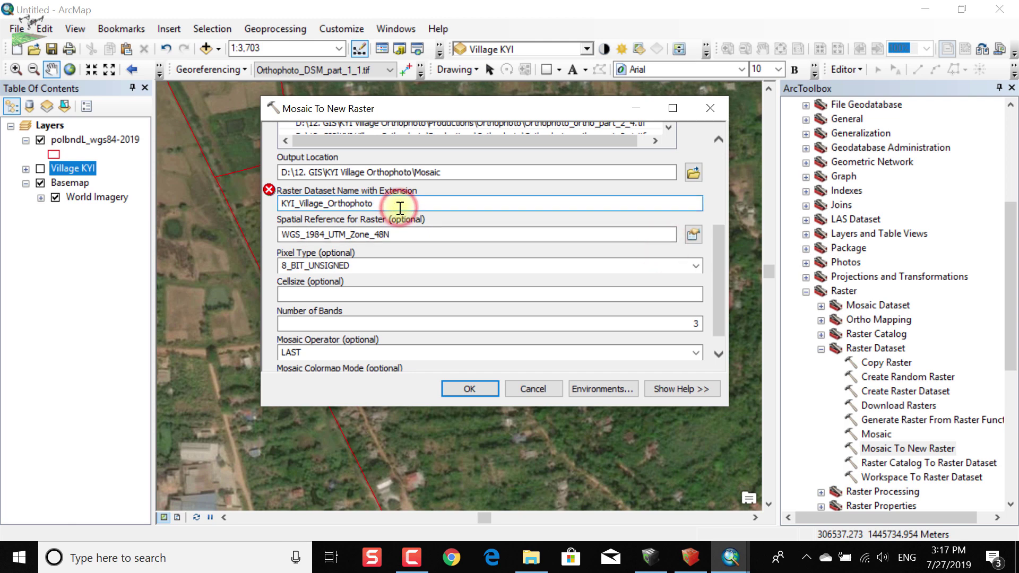
pyautogui.click(398, 235)
pyautogui.scroll(-1, 397, 238)
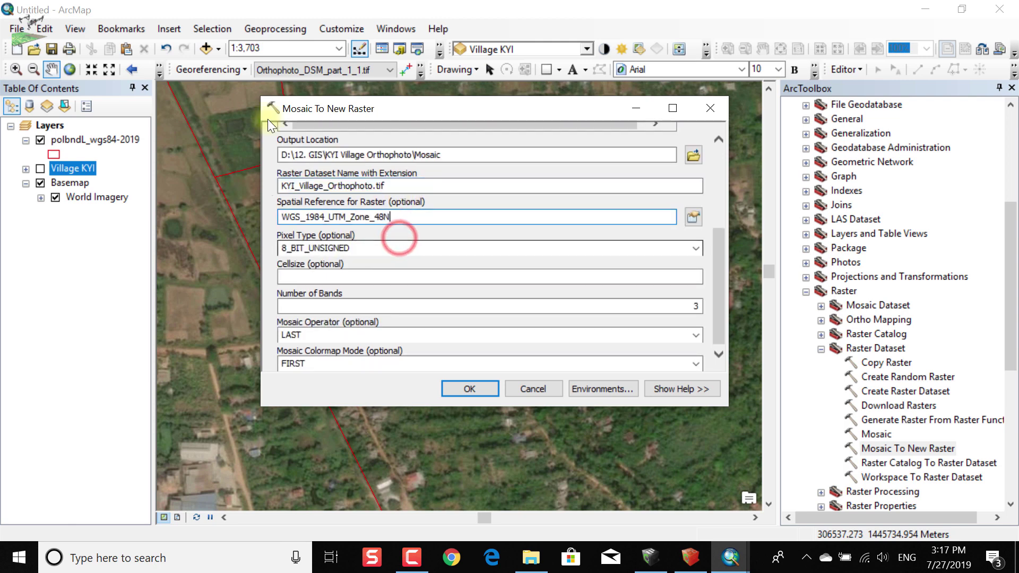
pyautogui.click(473, 386)
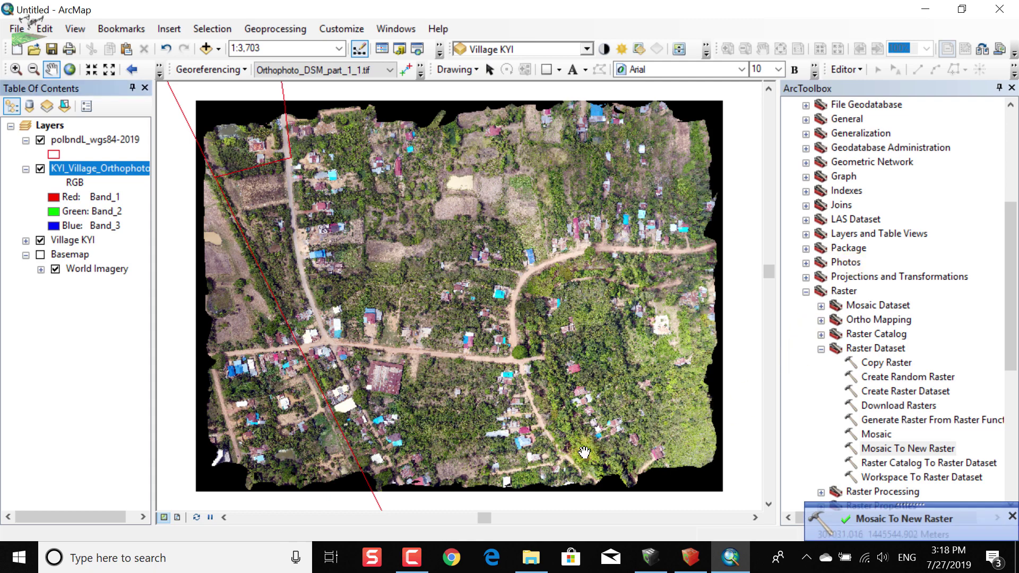
pyautogui.click(412, 557)
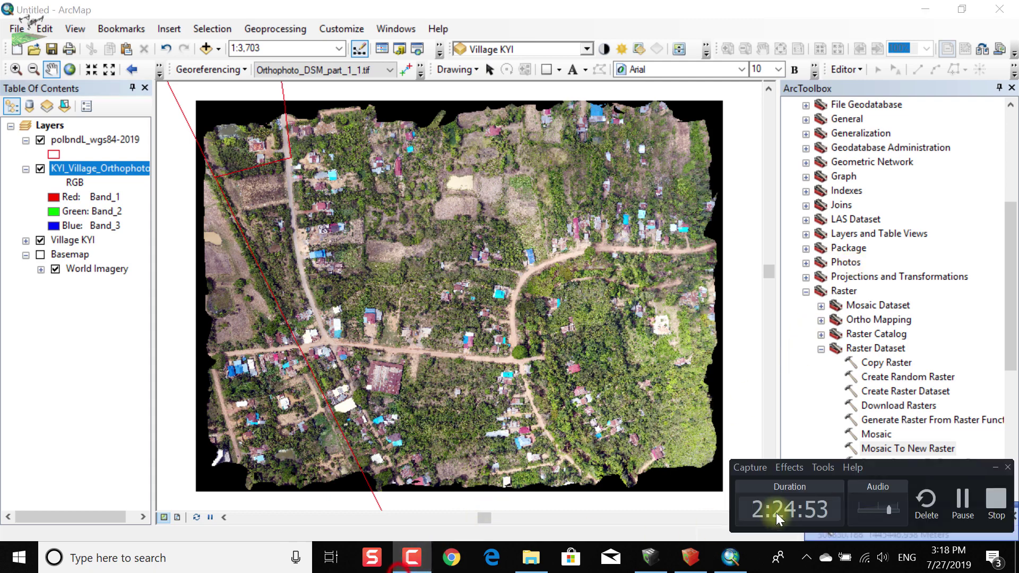
pyautogui.click(961, 501)
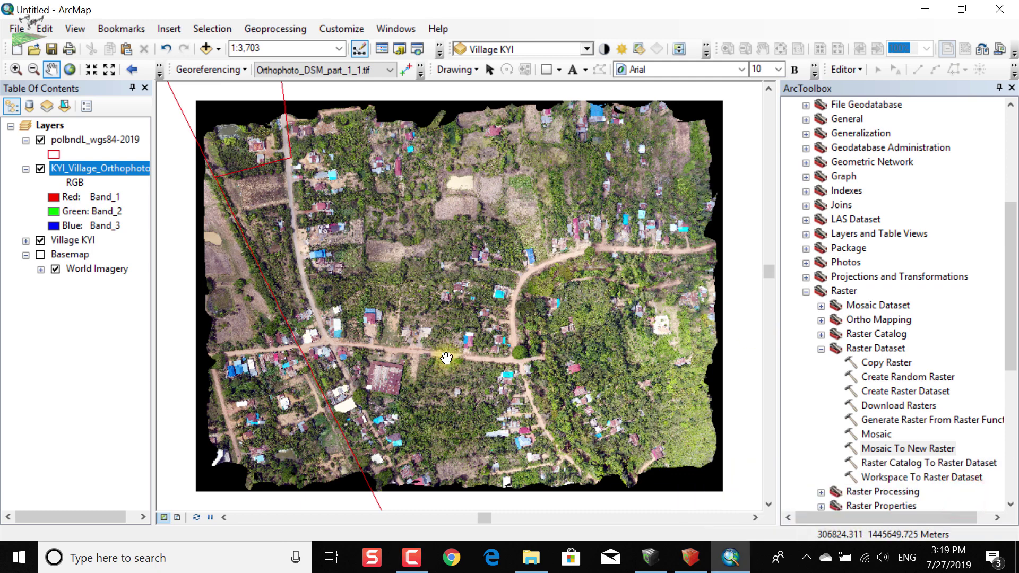
# Move the KYI_Village_Orthophoto.tif layer below the Village KYI group and hide that group.
pyautogui.scroll(2, 232, 335)
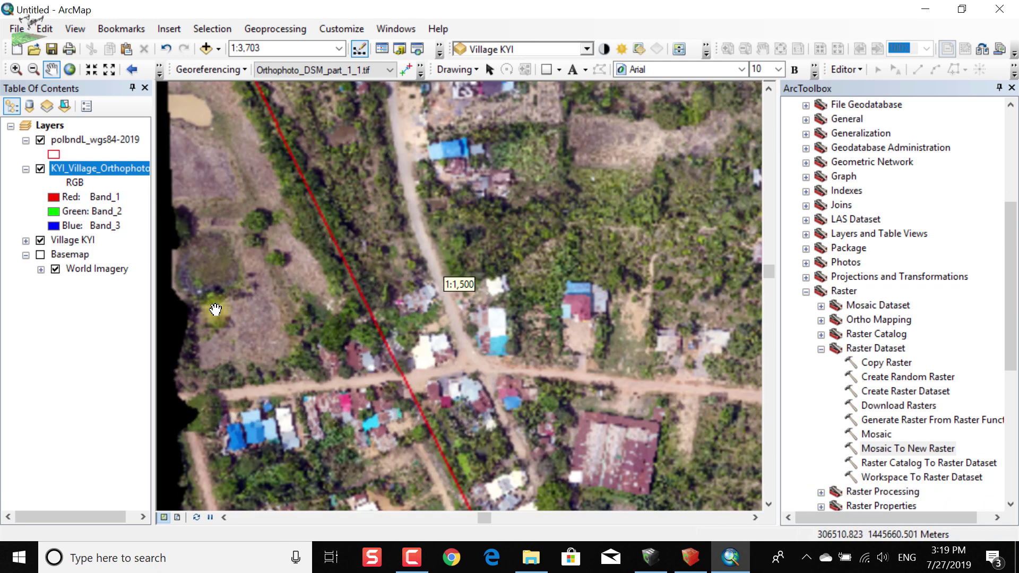
pyautogui.scroll(-3, 48, 231)
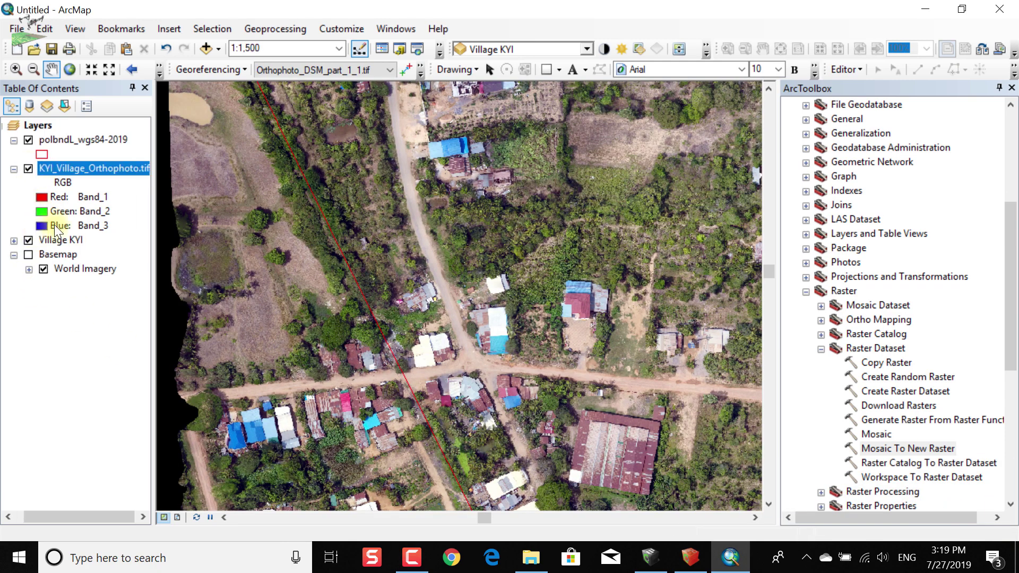
pyautogui.moveTo(78, 168); pyautogui.dragTo(75, 248)
pyautogui.click(45, 168)
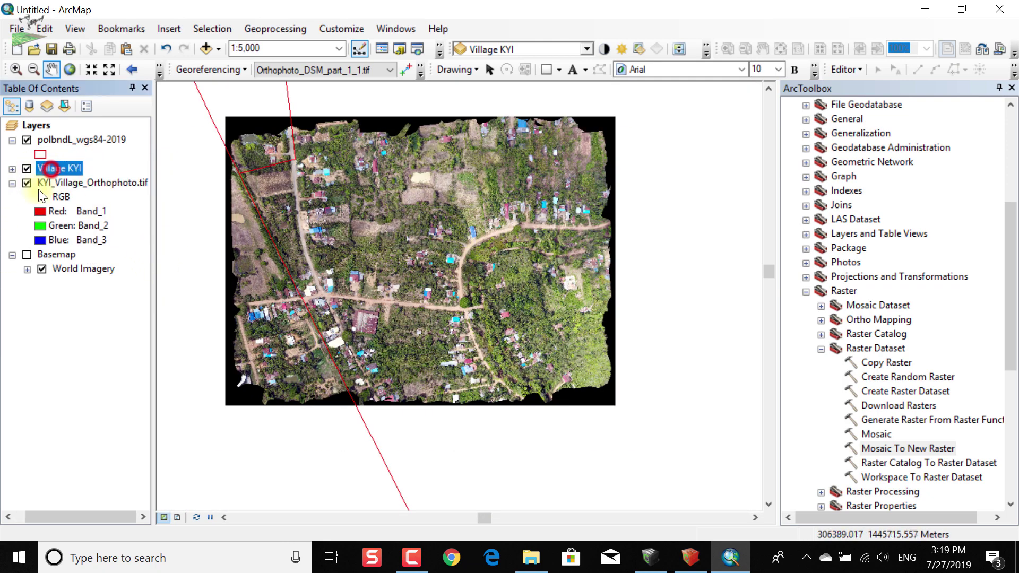
pyautogui.click(56, 184)
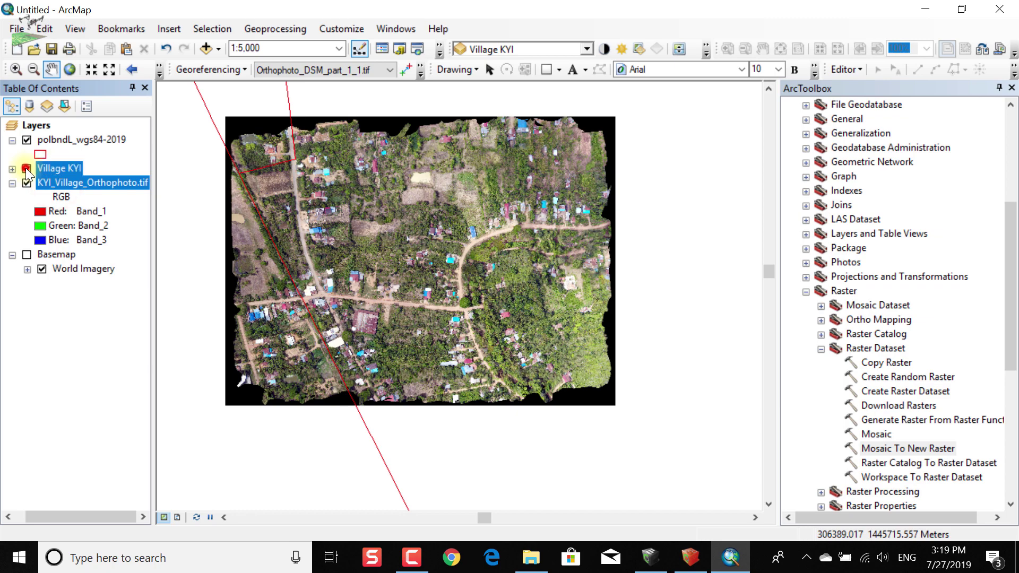
pyautogui.click(26, 169)
# Review the KYI_Village_Orthophoto.tif layer's properties and display its background value 0, 0, 0 with no color to hide the black border.
pyautogui.rightClick(74, 182)
pyautogui.click(122, 407)
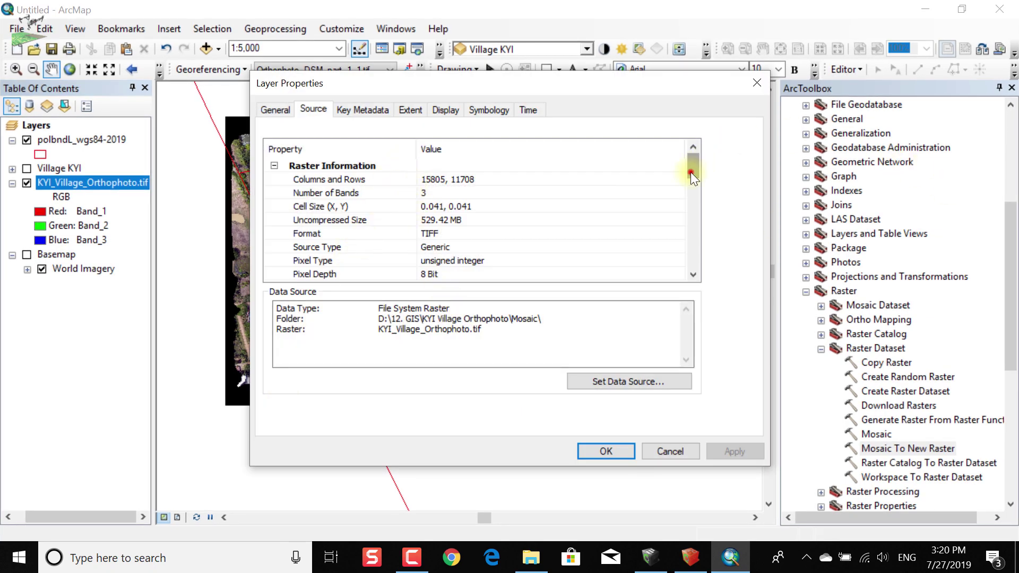
pyautogui.moveTo(690, 172); pyautogui.dragTo(681, 274)
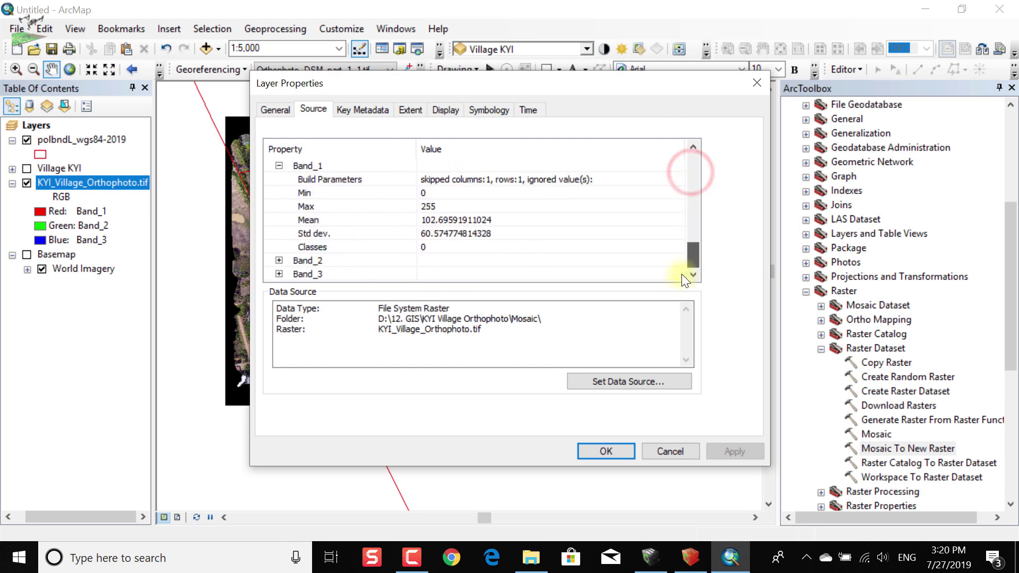
pyautogui.click(440, 109)
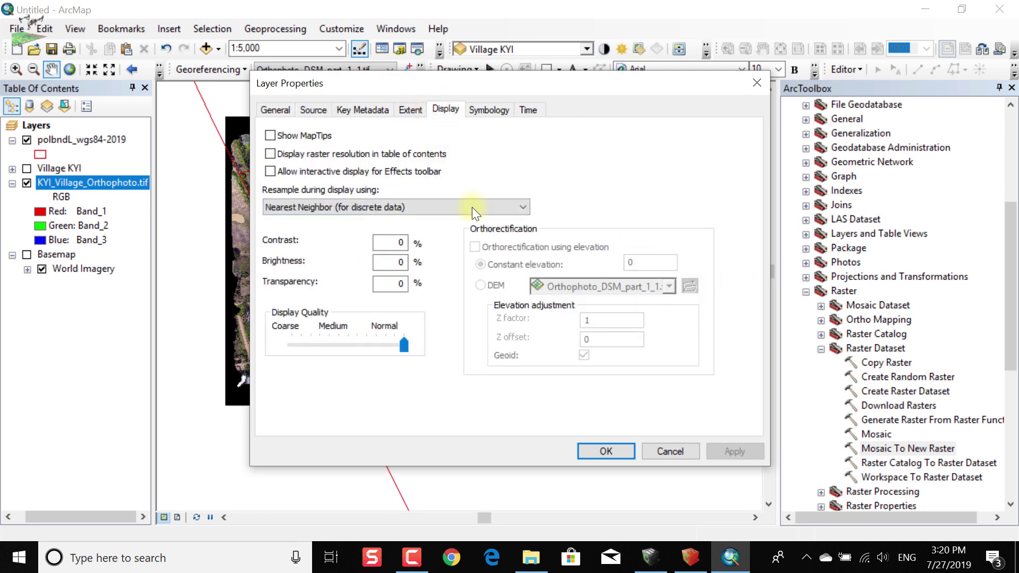
pyautogui.click(419, 206)
pyautogui.click(419, 206)
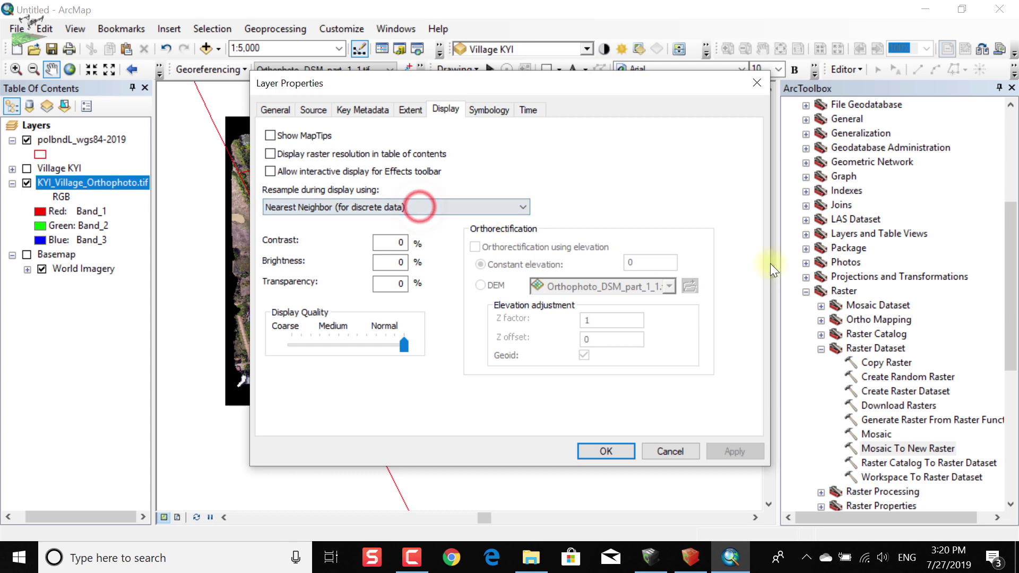
pyautogui.click(504, 110)
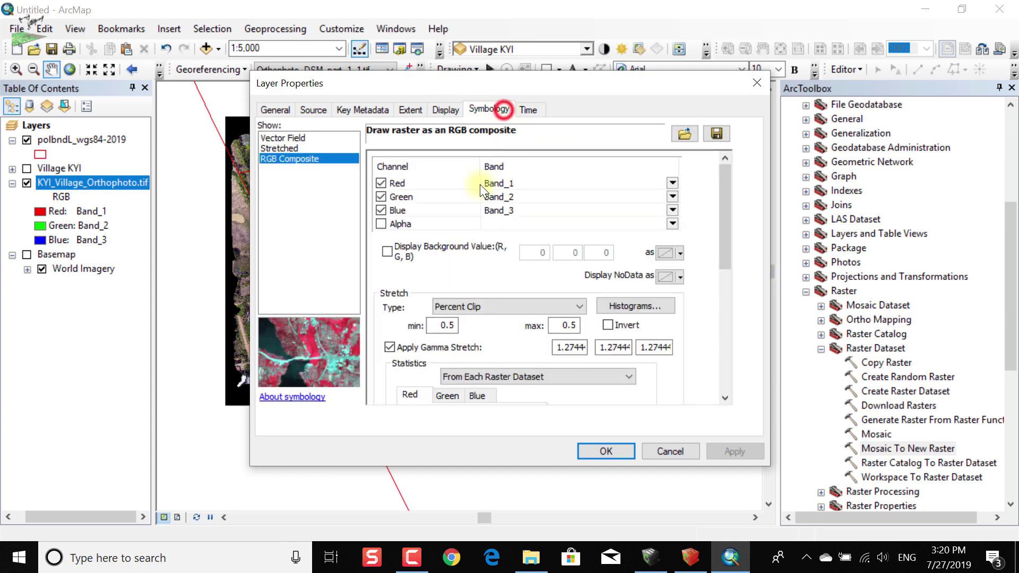
pyautogui.click(387, 250)
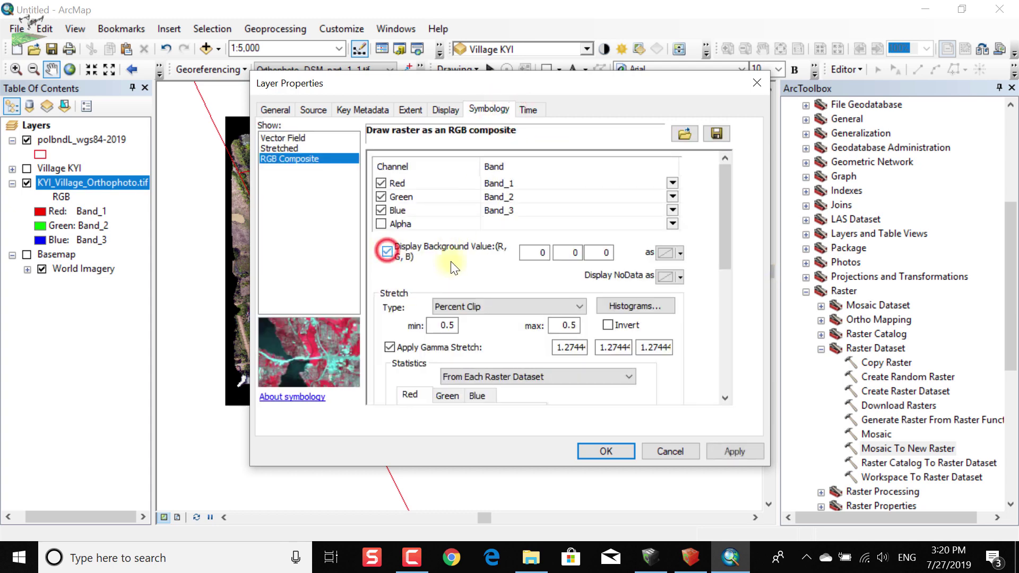
pyautogui.click(728, 448)
pyautogui.click(605, 451)
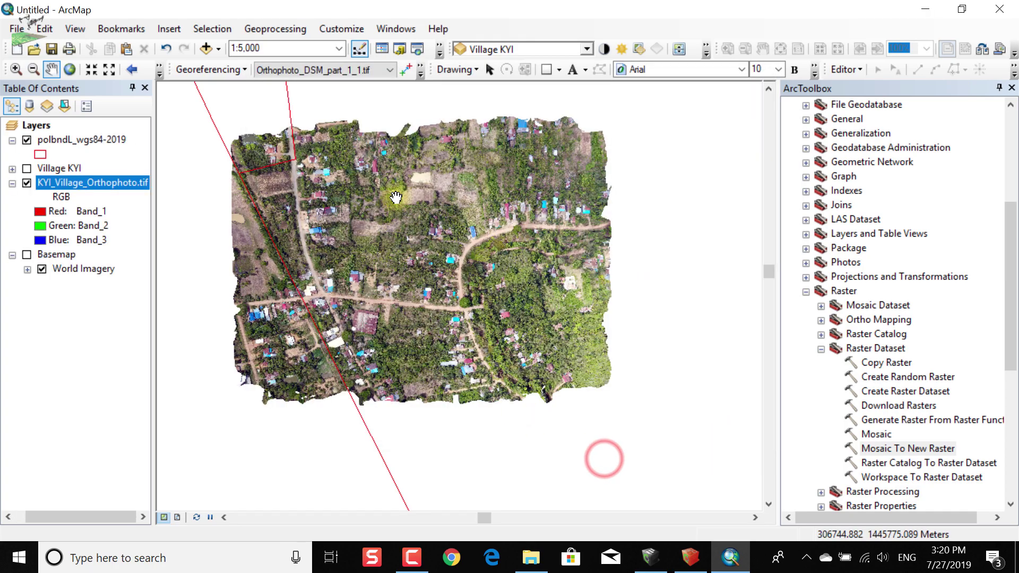
pyautogui.scroll(2, 292, 276)
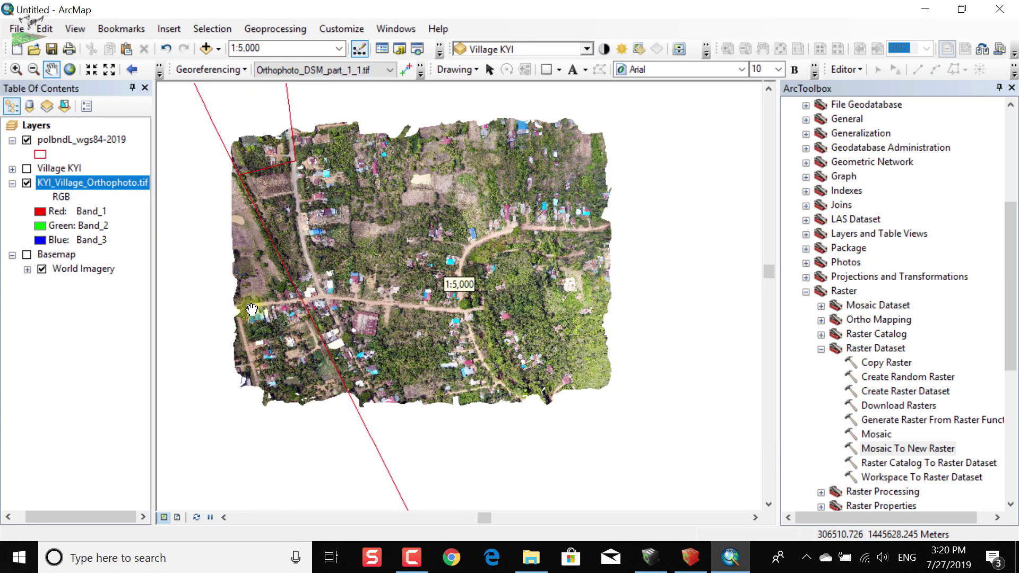
pyautogui.scroll(-1, 382, 314)
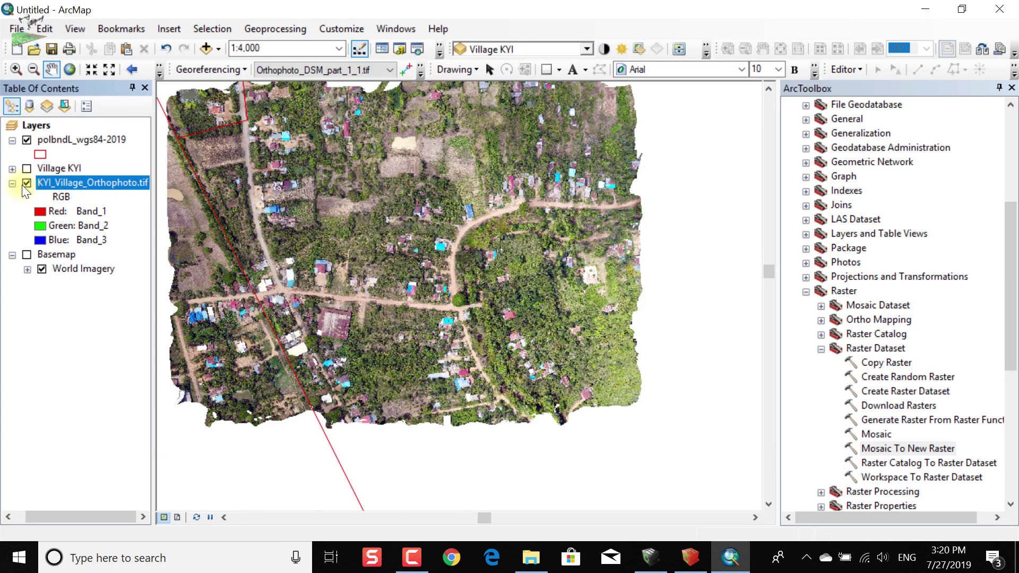
# Start a new Mosaic To New Raster with Orthophoto_DSM_part_1_1.tif through Orthophoto_DSM_part_3_4.tif from the Productions\Orthophoto folder as input rasters.
pyautogui.scroll(-1, 881, 440)
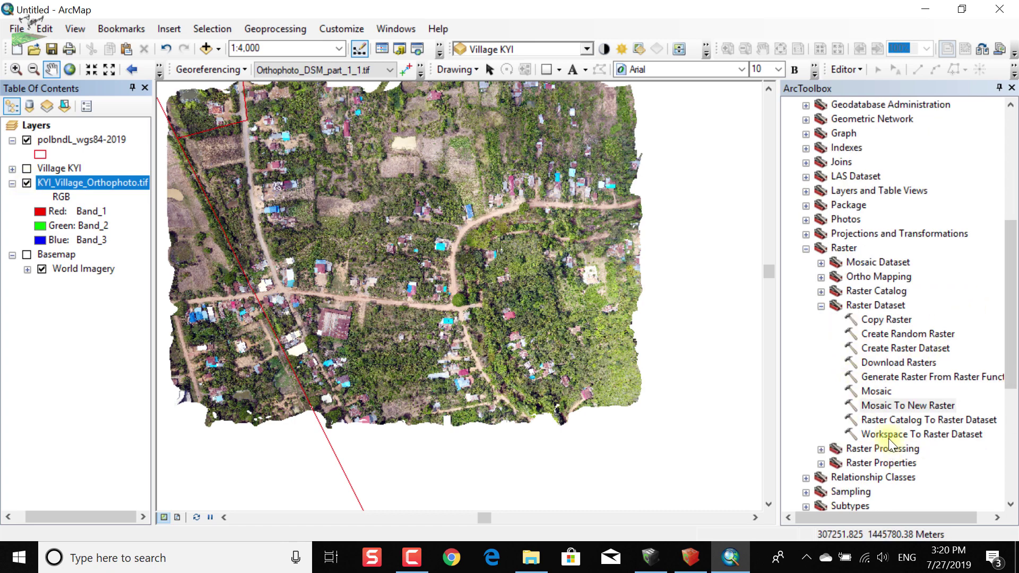
pyautogui.doubleClick(898, 407)
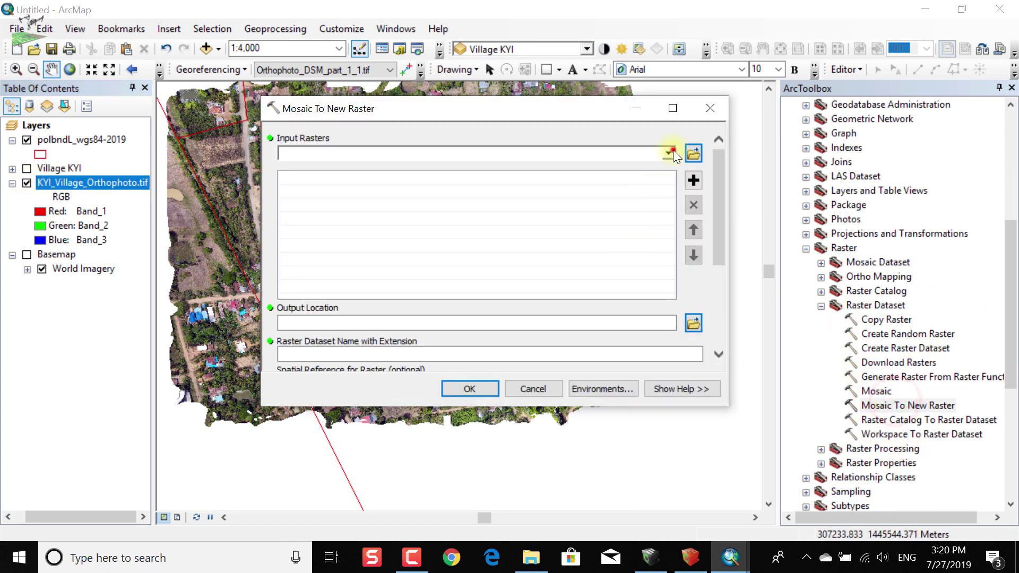
pyautogui.click(669, 152)
pyautogui.scroll(2, 448, 268)
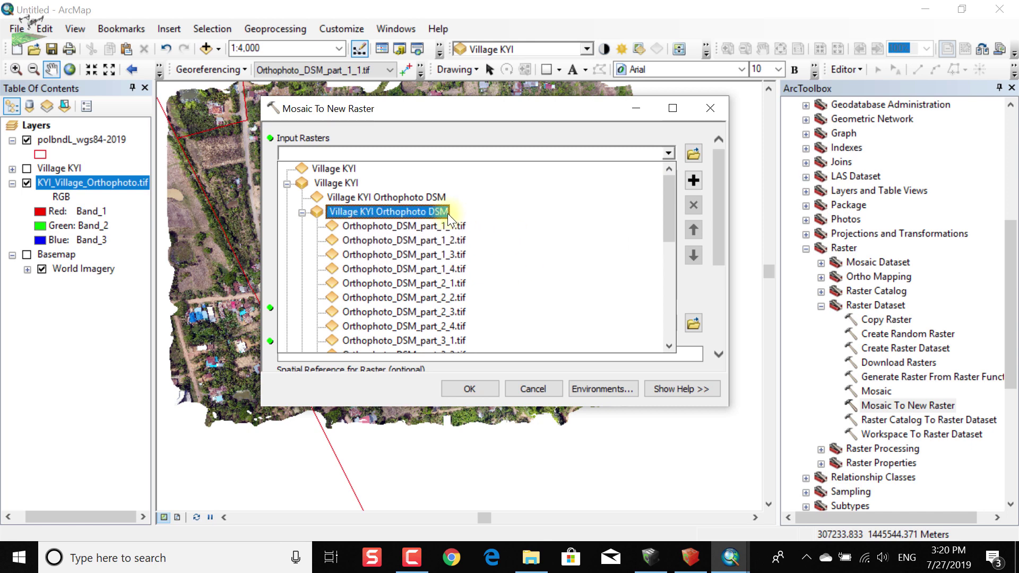
pyautogui.click(692, 153)
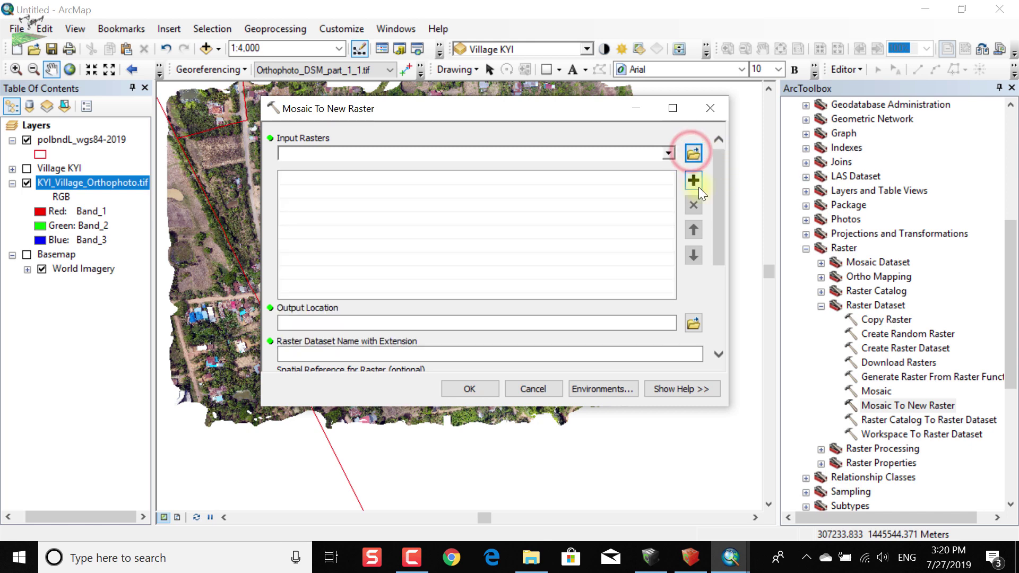
pyautogui.click(692, 152)
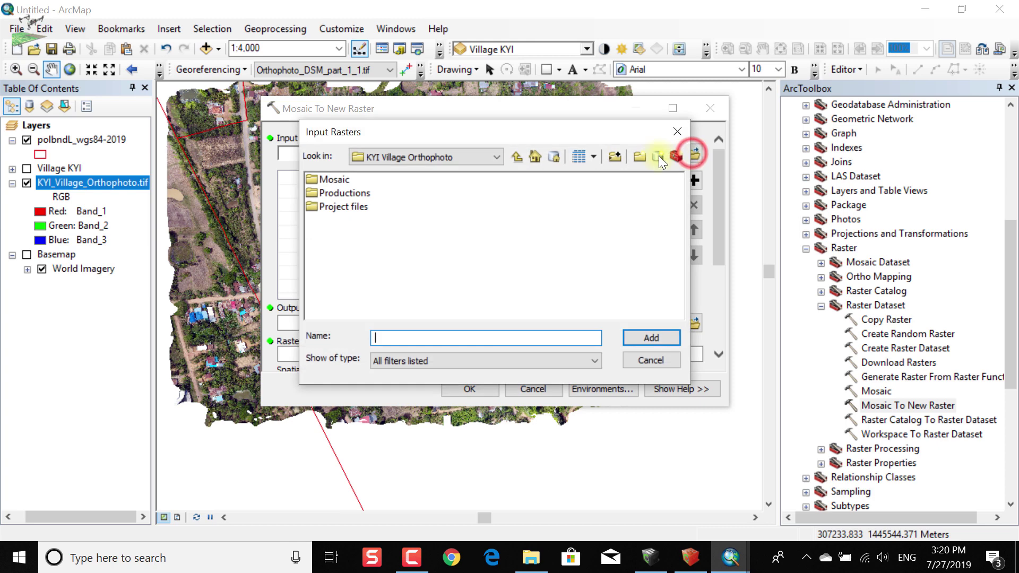
pyautogui.doubleClick(336, 187)
pyautogui.doubleClick(345, 194)
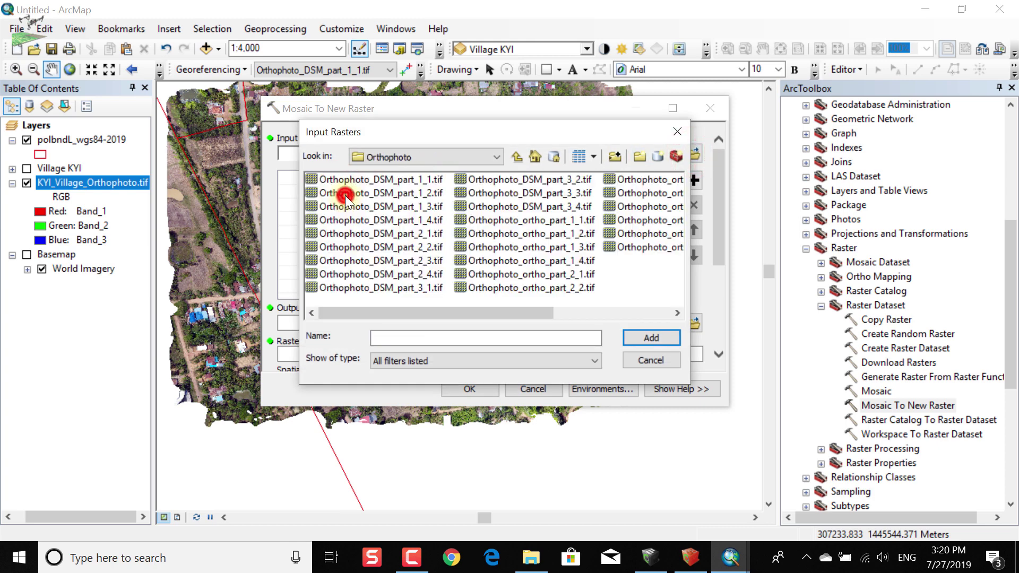
pyautogui.click(392, 178)
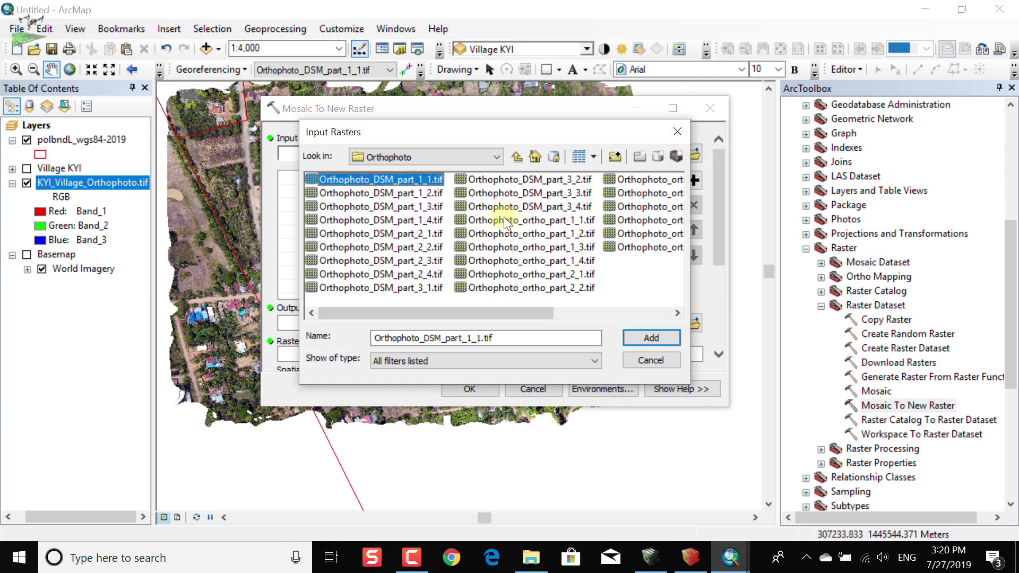
pyautogui.keyDown('shift'); pyautogui.click(555, 208); pyautogui.keyUp('shift')
pyautogui.click(647, 336)
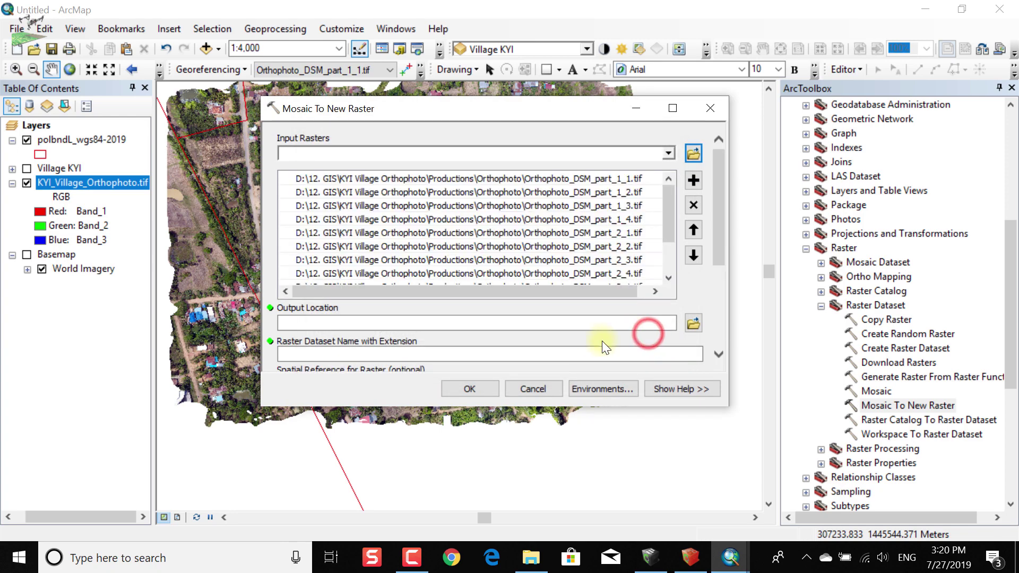
# Create a Mosaic_DSM folder inside KYI Village Orthophoto and set it as the mosaic's output location.
pyautogui.click(691, 324)
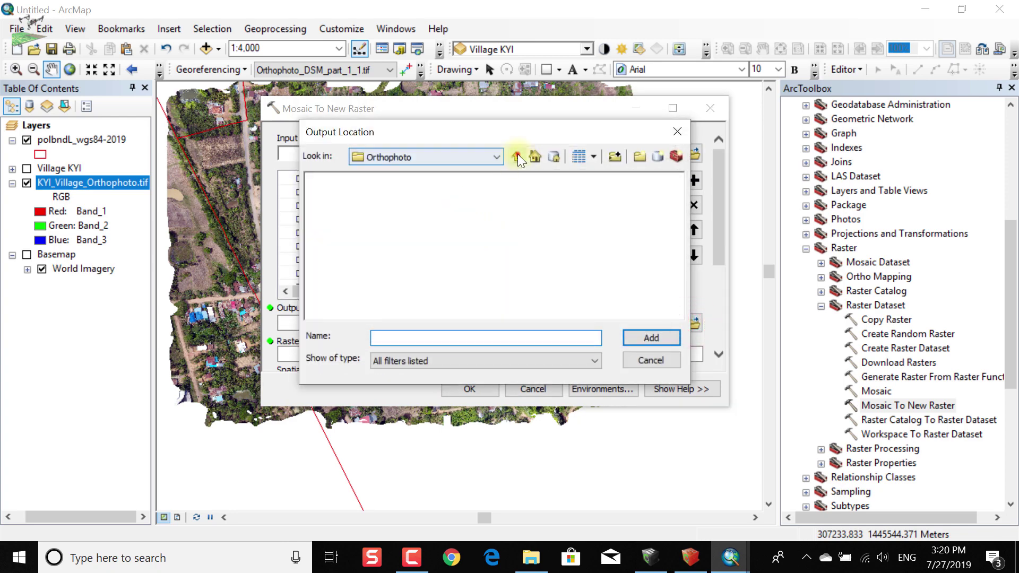
pyautogui.click(518, 155)
pyautogui.click(517, 156)
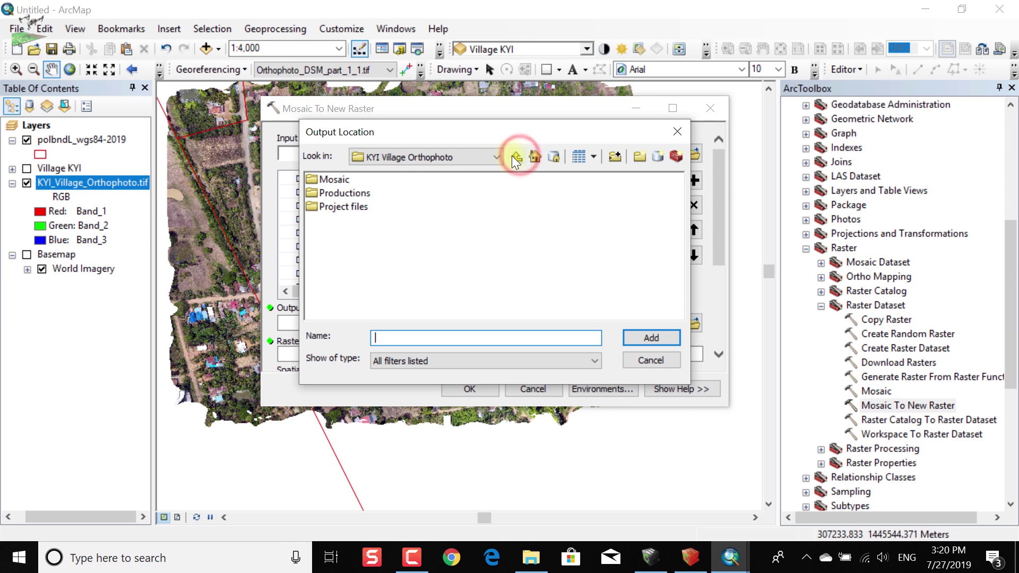
pyautogui.doubleClick(326, 181)
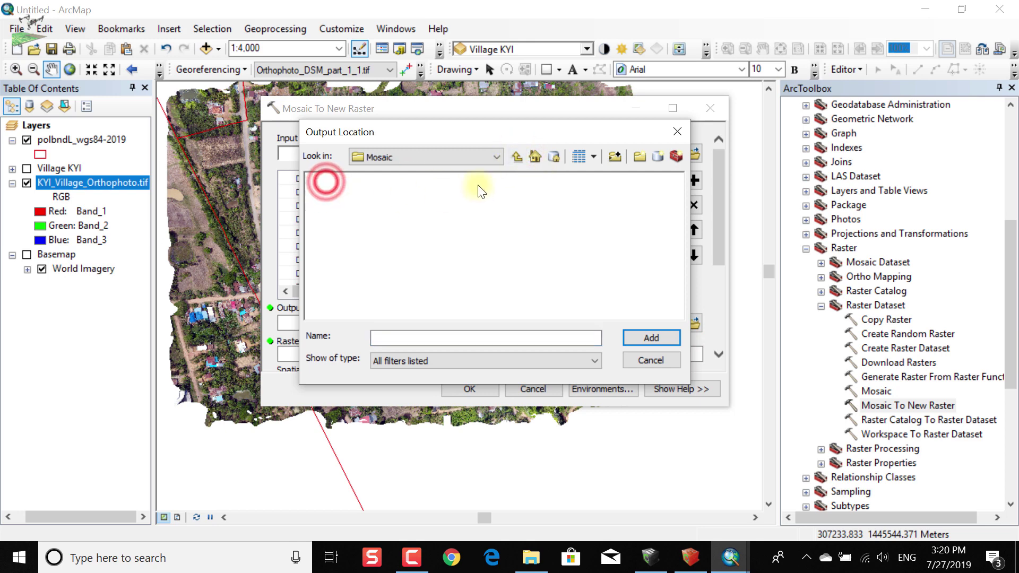
pyautogui.click(518, 157)
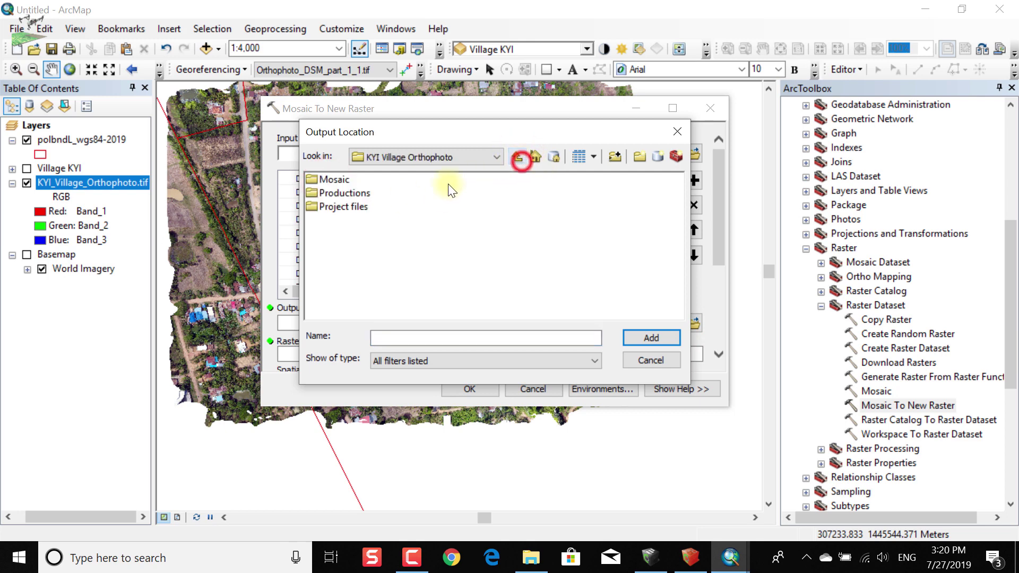
pyautogui.click(615, 155)
pyautogui.click(749, 152)
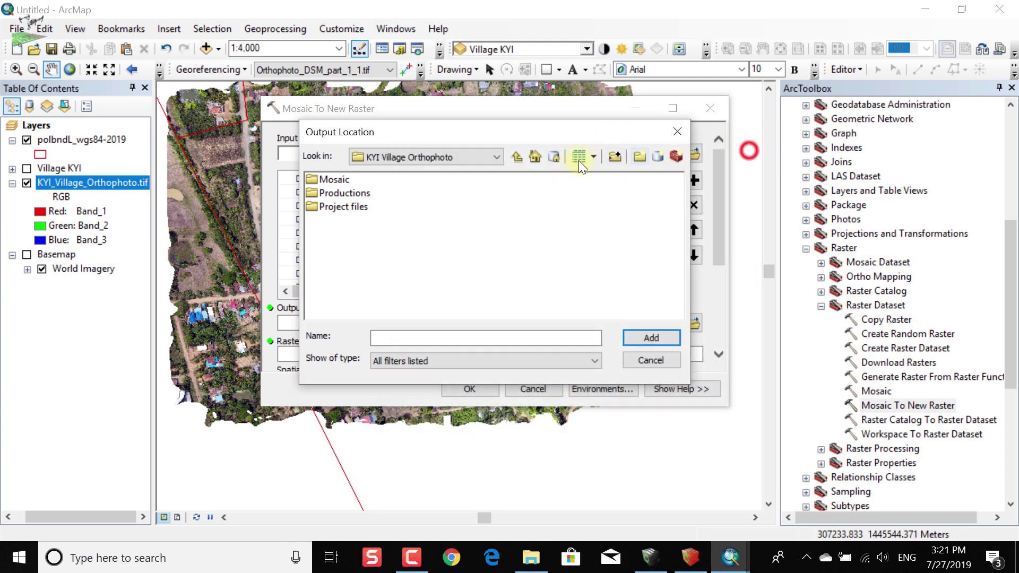
pyautogui.click(640, 155)
pyautogui.write('Mosaic_DSM')
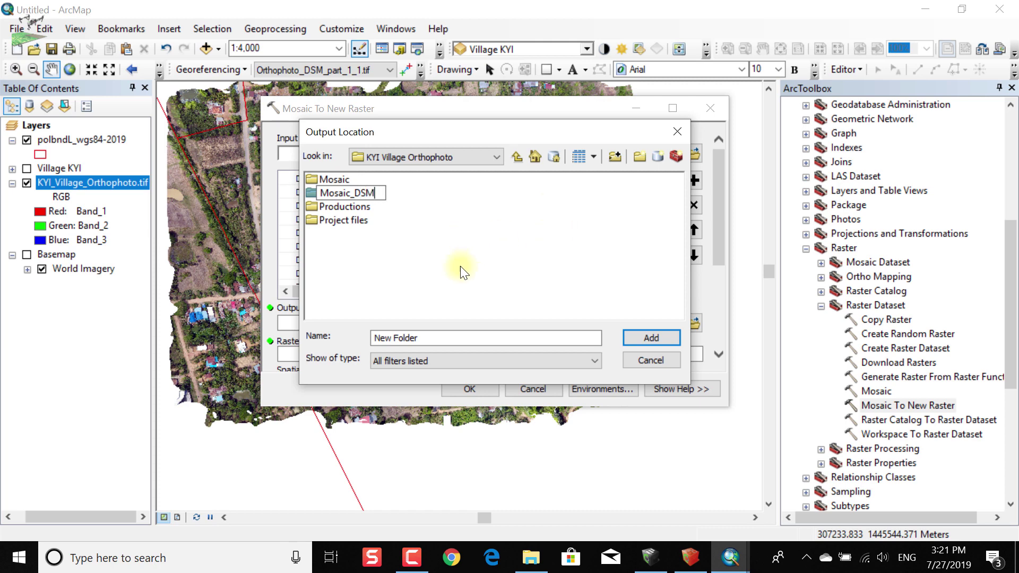
pyautogui.click(460, 272)
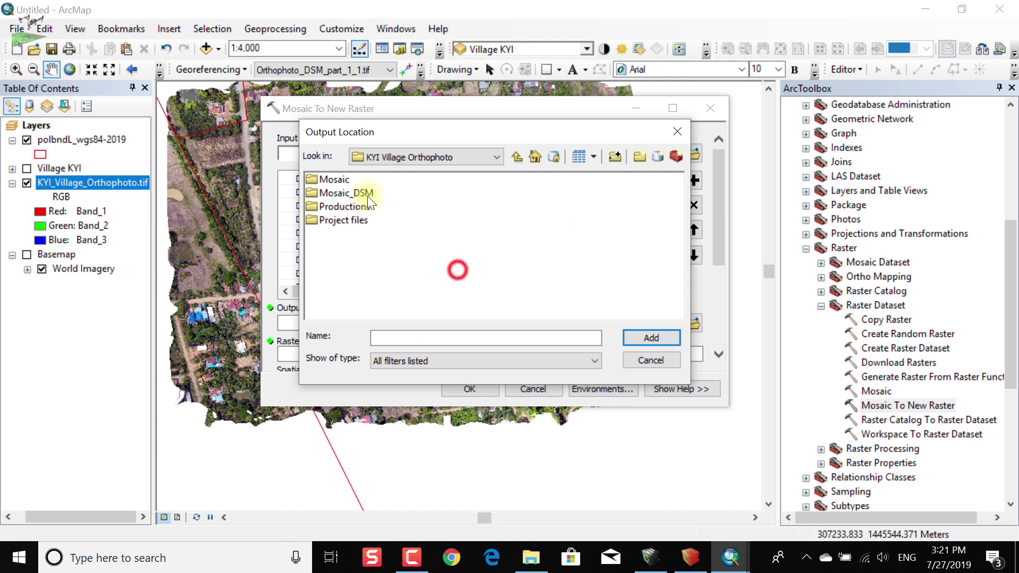
pyautogui.click(367, 195)
pyautogui.click(647, 338)
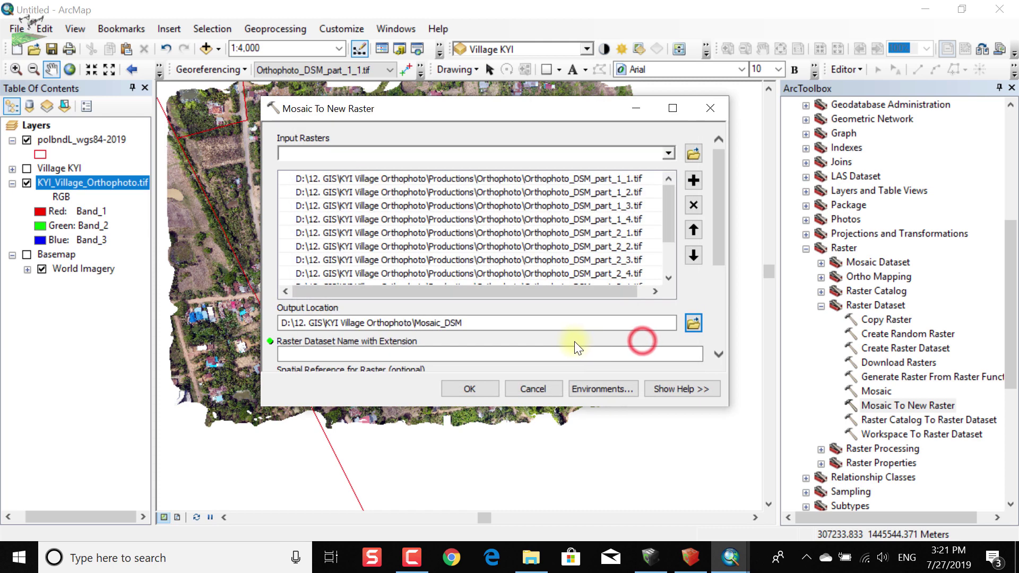
# Name the output raster dataset KYI_Village_DSM.tif.
pyautogui.click(394, 353)
pyautogui.write('Village_DSM.tif')
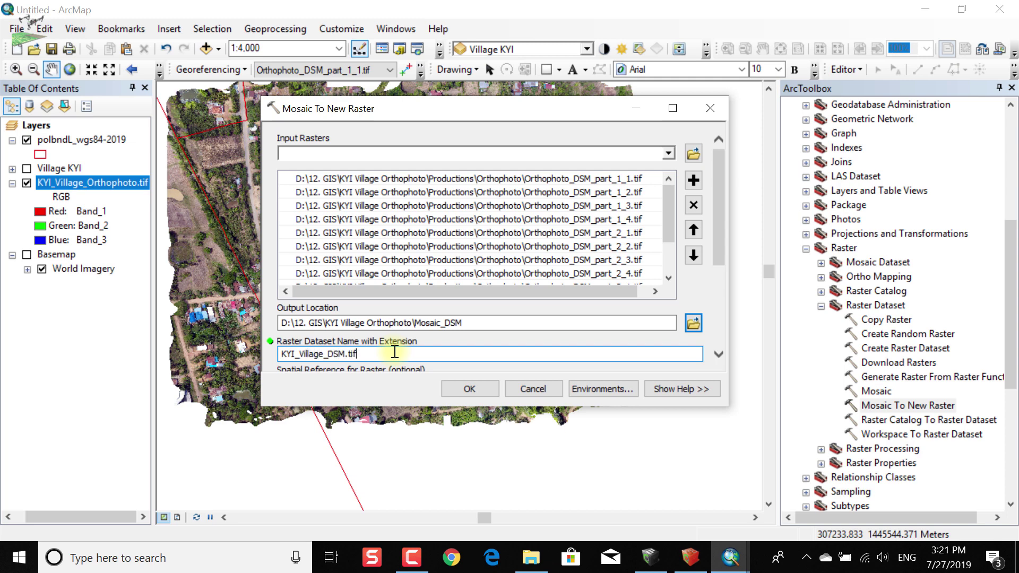
# Set the mosaic's spatial reference to the projected coordinate system WGS 1984 UTM Zone 48N.
pyautogui.moveTo(714, 192); pyautogui.dragTo(720, 301)
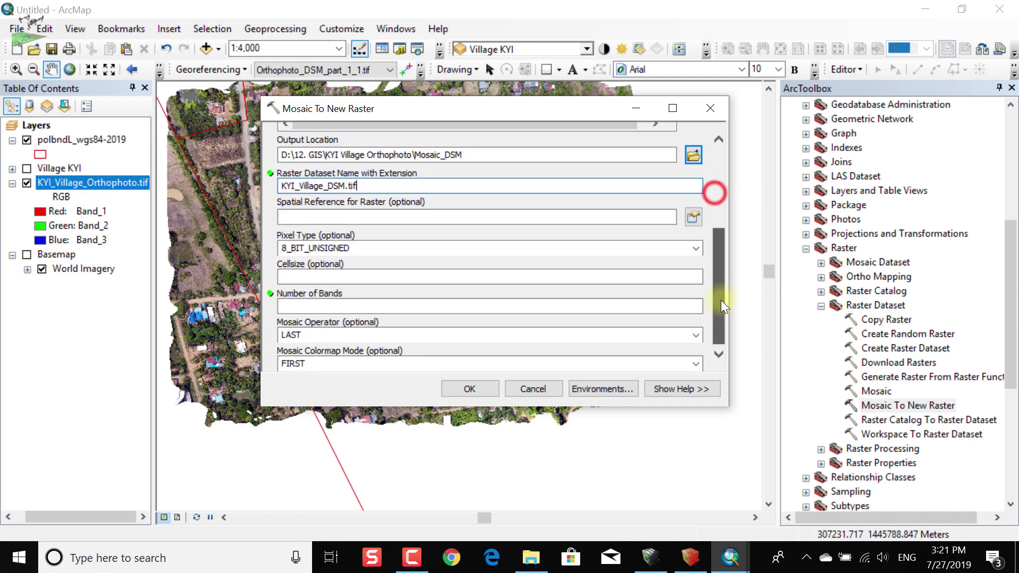
pyautogui.click(336, 219)
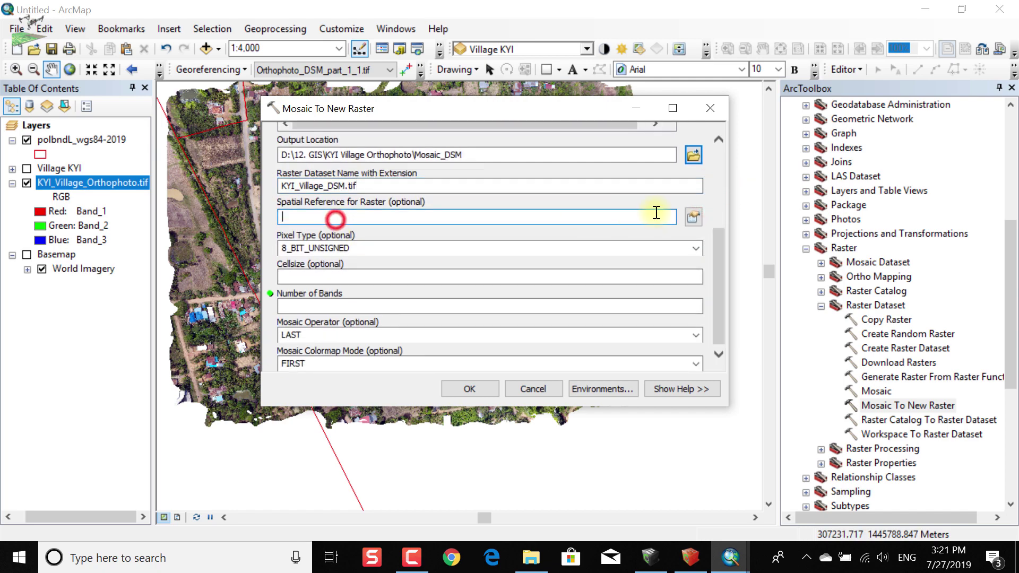
pyautogui.click(692, 217)
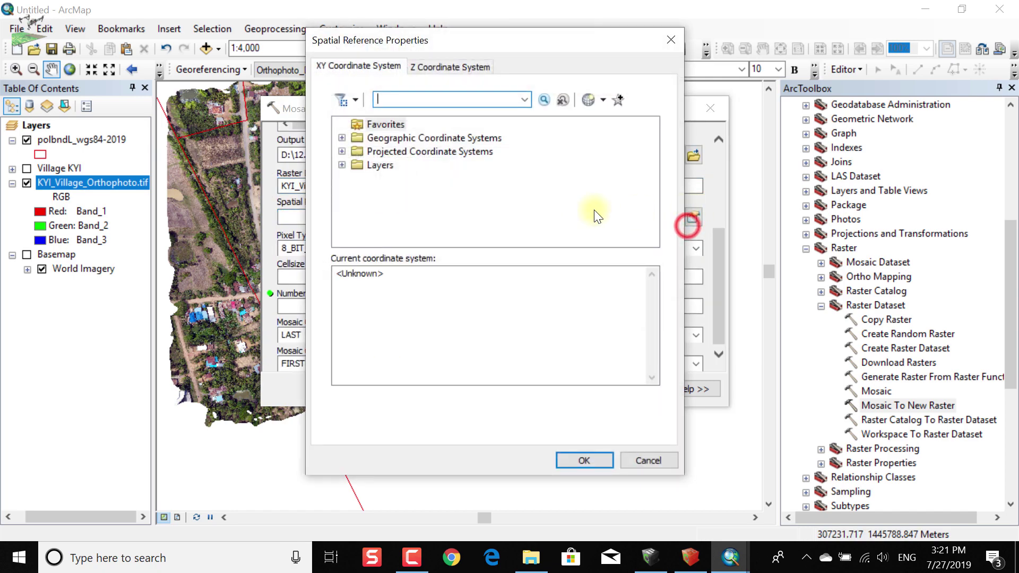
pyautogui.doubleClick(349, 151)
pyautogui.scroll(-2, 390, 205)
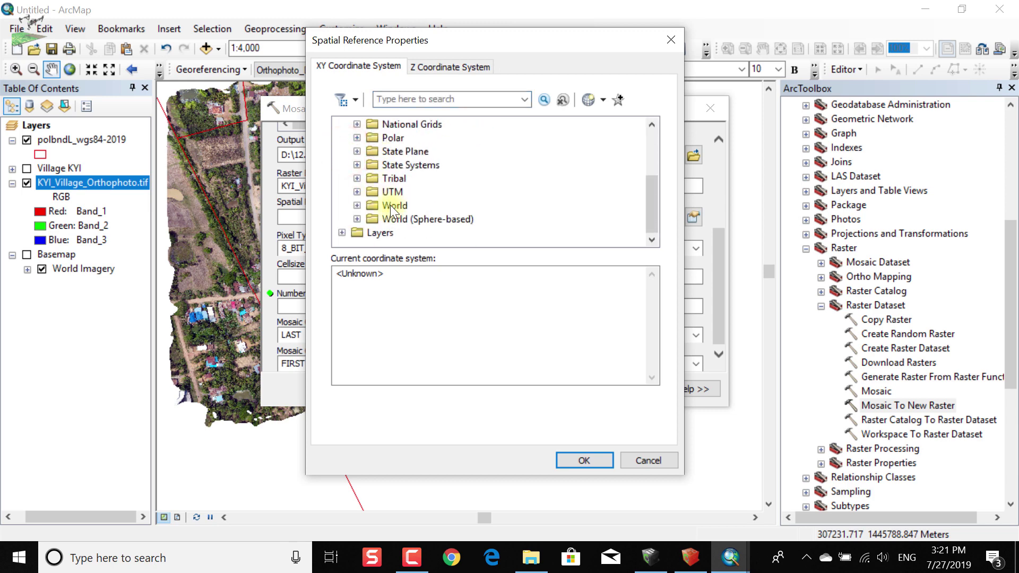
pyautogui.doubleClick(391, 205)
pyautogui.doubleClick(409, 192)
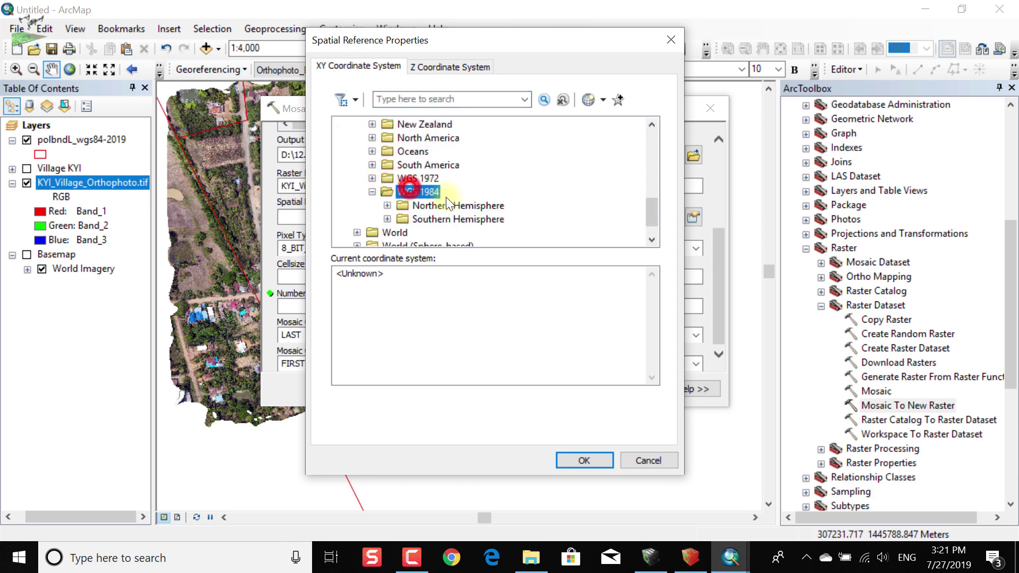
pyautogui.doubleClick(442, 174)
pyautogui.scroll(-14, 514, 196)
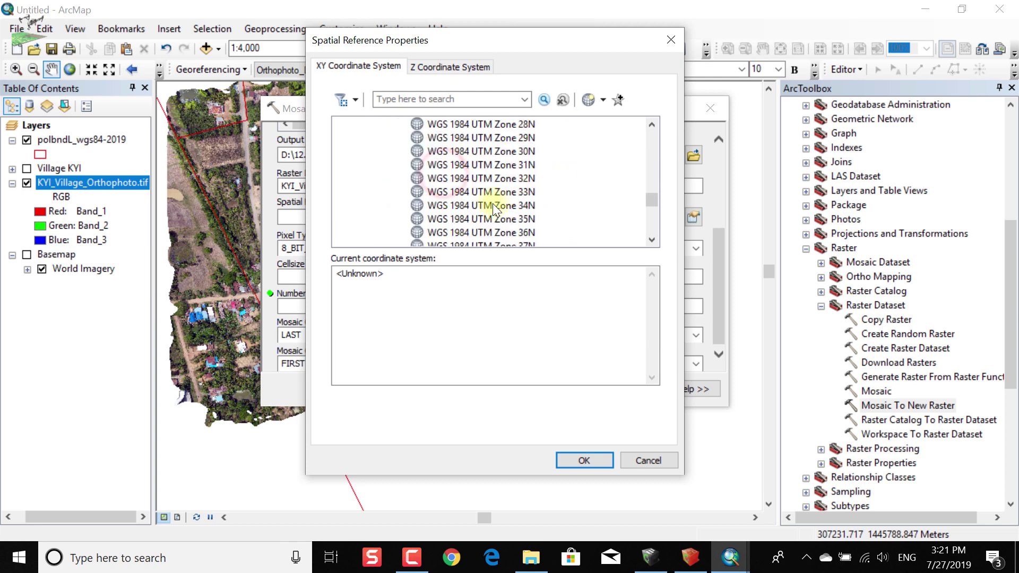
pyautogui.click(496, 194)
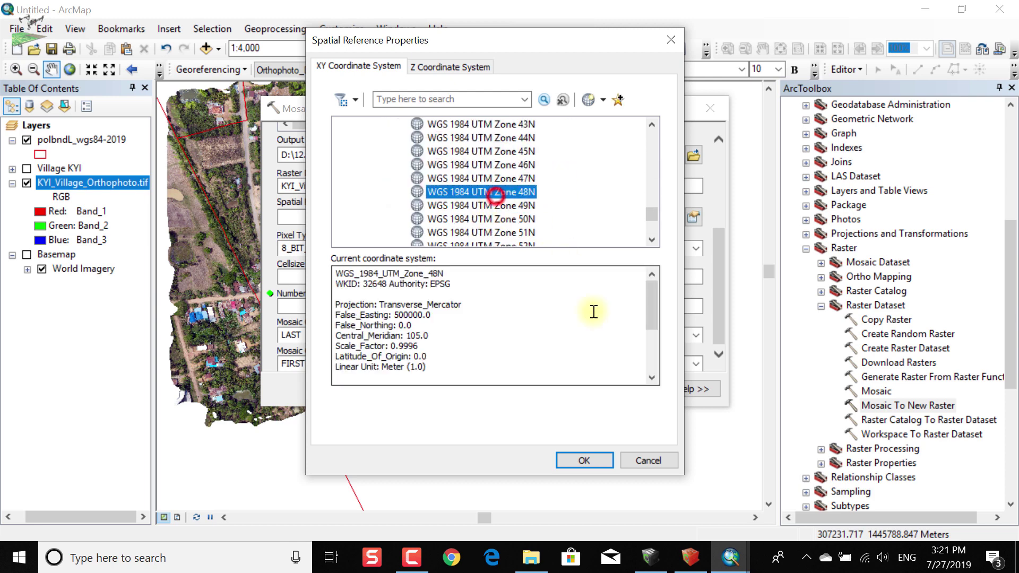
pyautogui.click(581, 465)
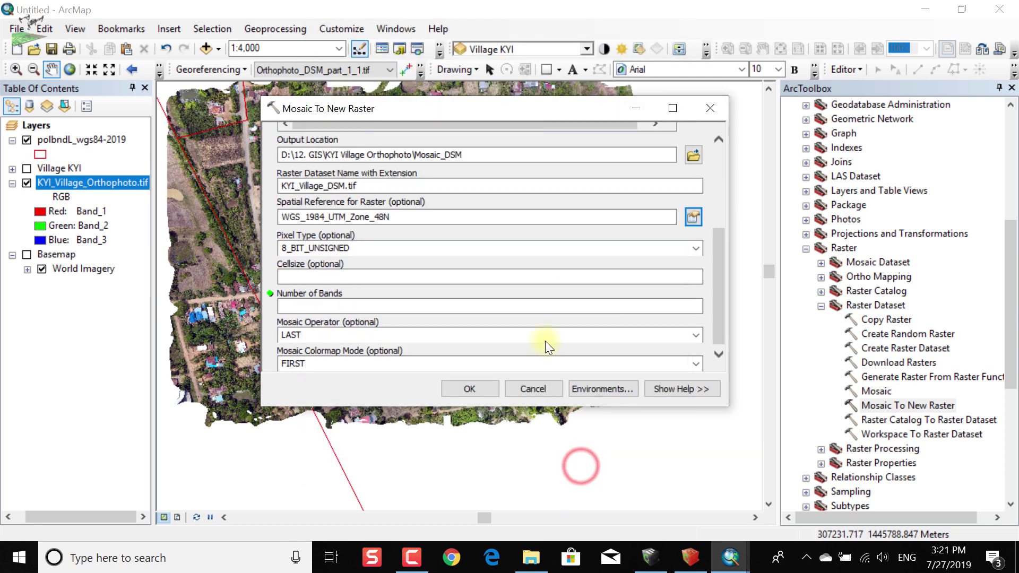
# Check the number of bands in the source properties of Orthophoto_DSM_part_1_1.tif within the Village KYI group.
pyautogui.click(570, 300)
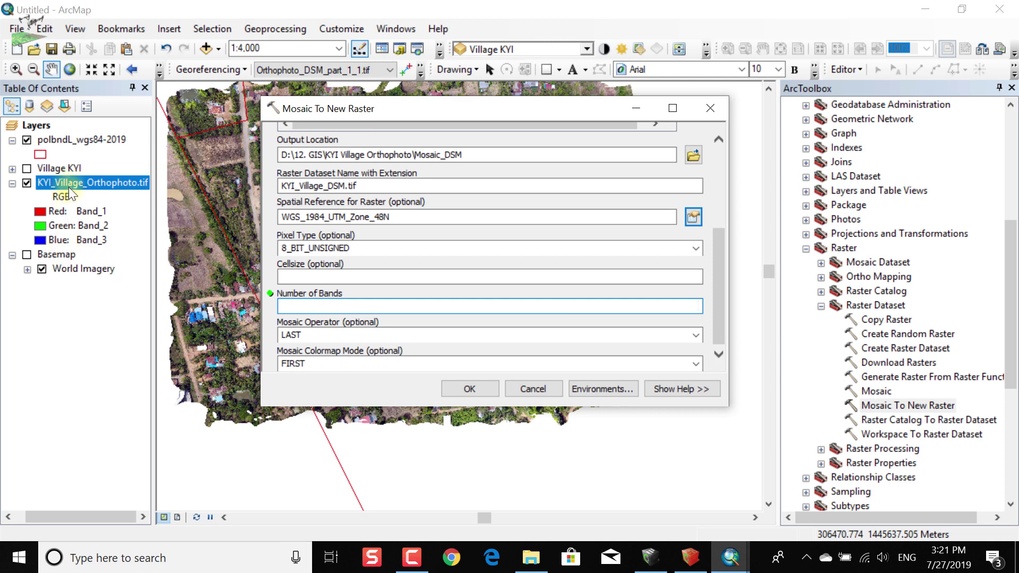
pyautogui.click(64, 169)
pyautogui.click(12, 168)
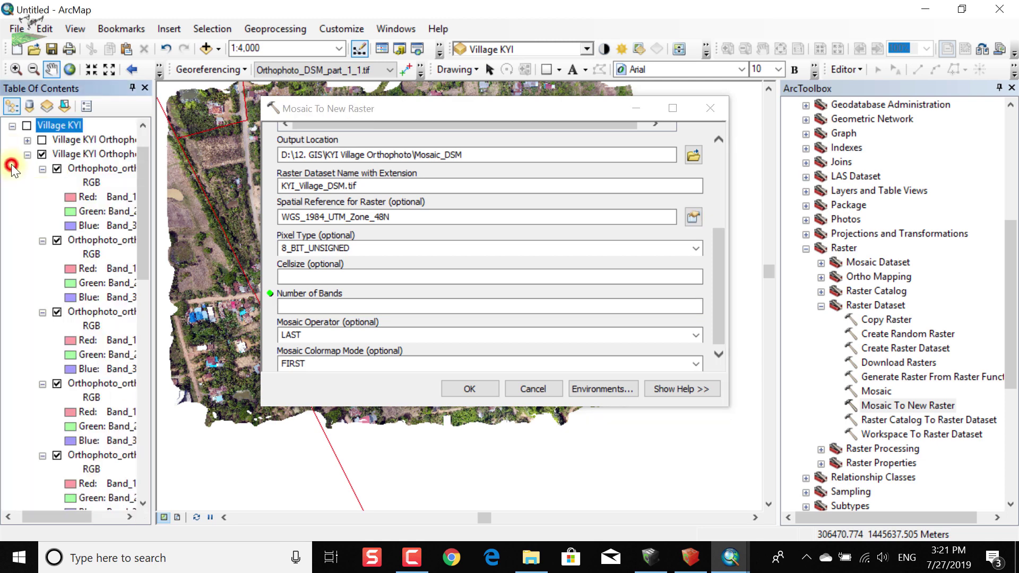
pyautogui.click(28, 138)
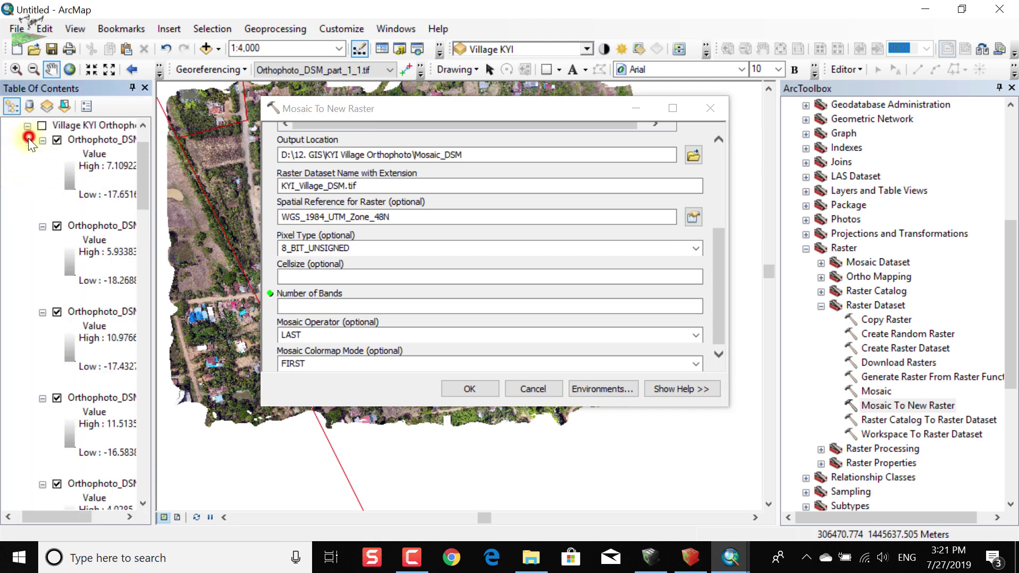
pyautogui.rightClick(85, 138)
pyautogui.click(169, 369)
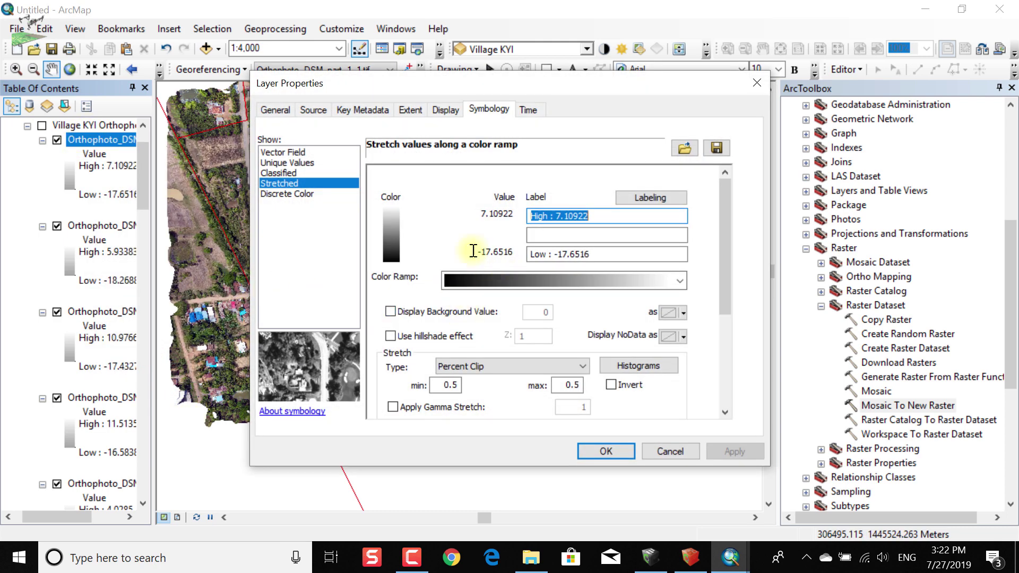
pyautogui.click(314, 110)
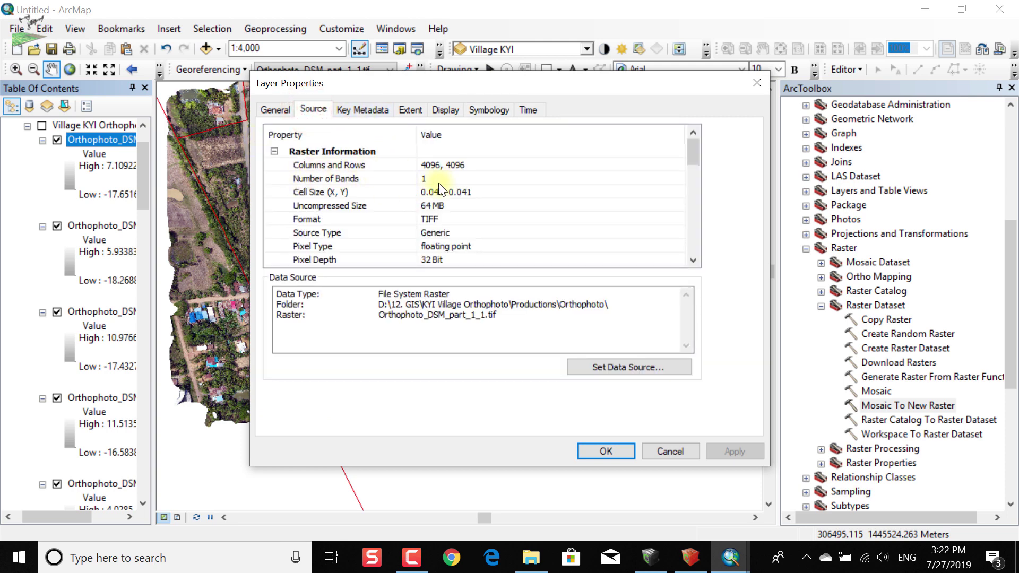
pyautogui.click(764, 85)
# Set the number of bands to 1 and run Mosaic To New Raster with the remaining options at their defaults.
pyautogui.click(305, 302)
pyautogui.write('1')
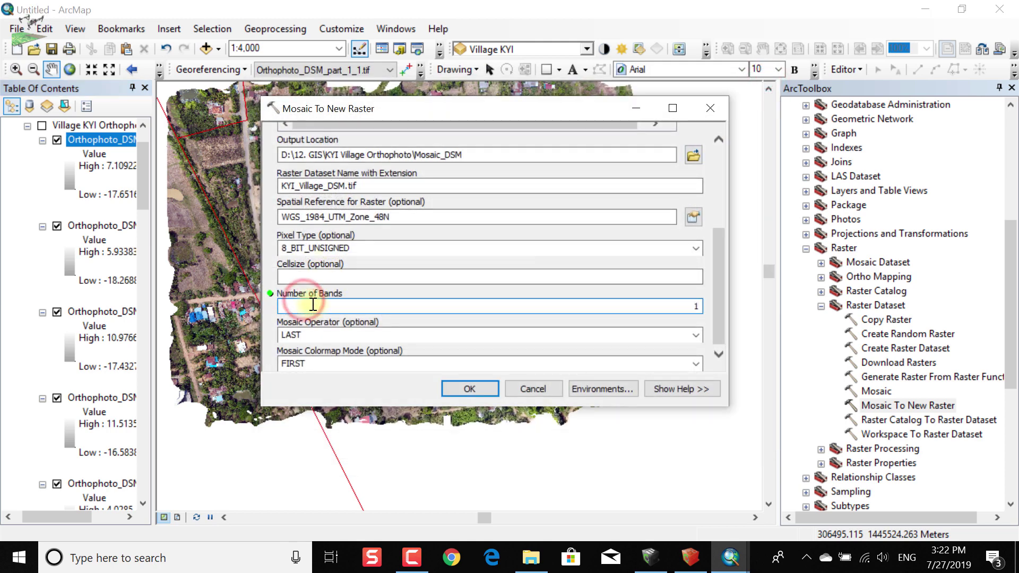
pyautogui.moveTo(715, 276); pyautogui.dragTo(715, 313)
pyautogui.click(457, 388)
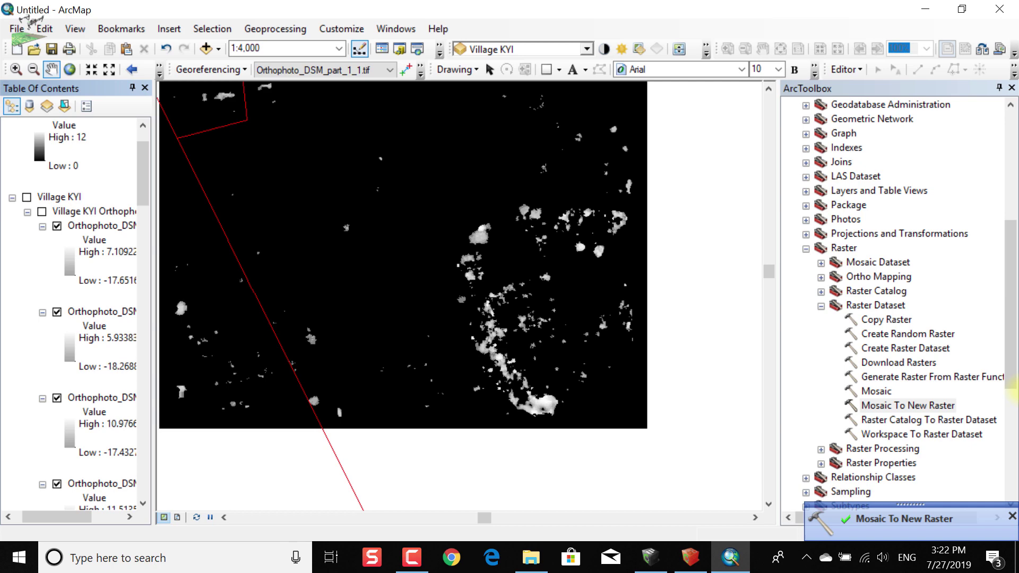
# Examine the mosaicked KYI_Village_DSM.tif on the map and its value range in the layer list.
pyautogui.scroll(2, 1011, 366)
pyautogui.scroll(1, 416, 306)
pyautogui.scroll(-1, 354, 351)
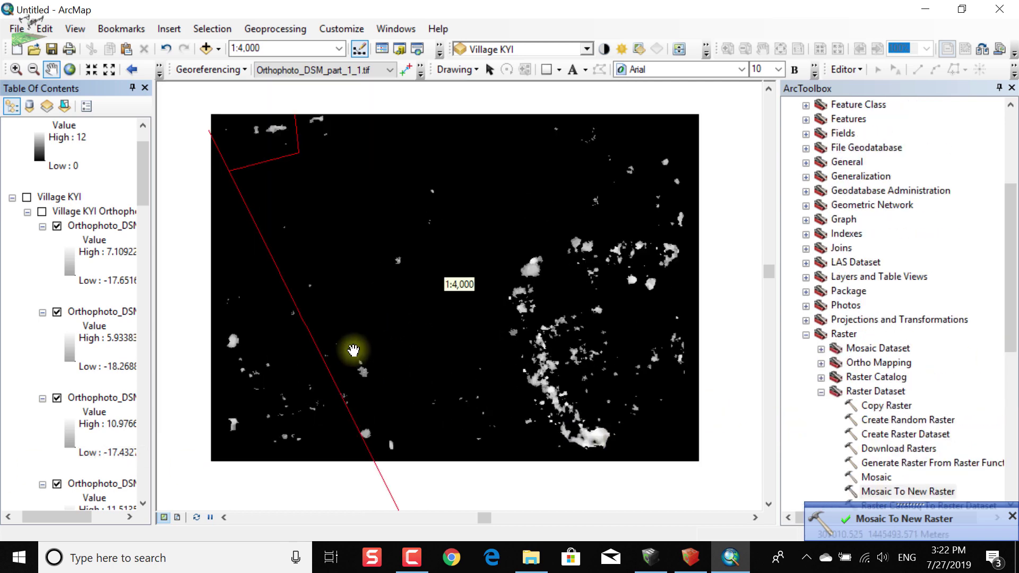
pyautogui.scroll(1, 466, 301)
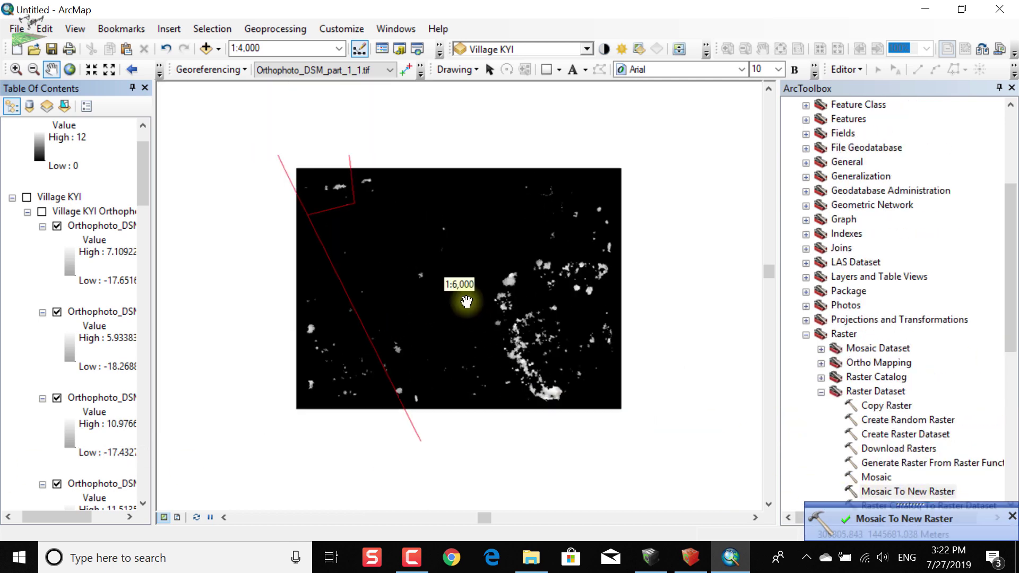
pyautogui.scroll(-1, 466, 301)
pyautogui.scroll(2, 74, 202)
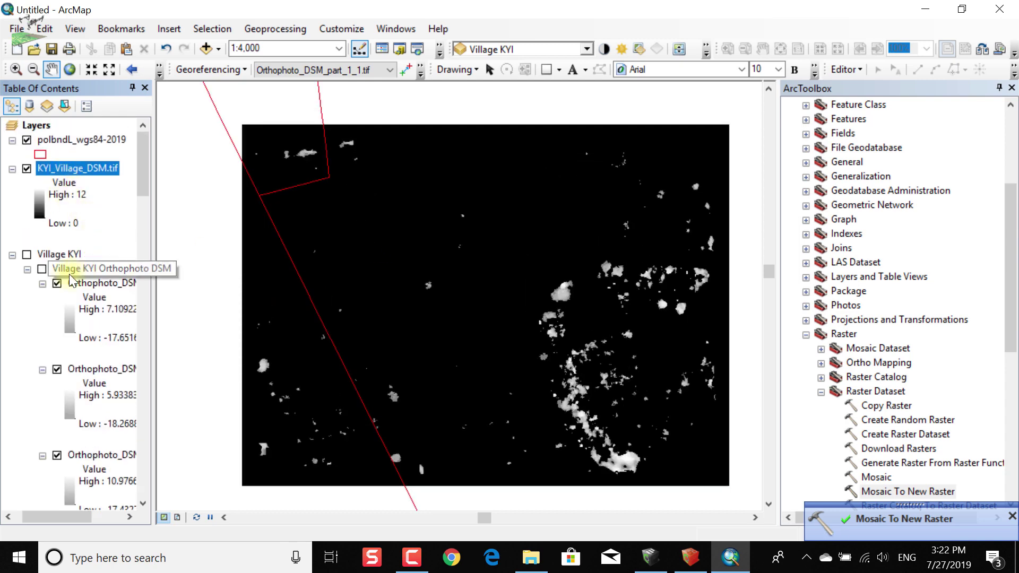
pyautogui.scroll(-3, 65, 299)
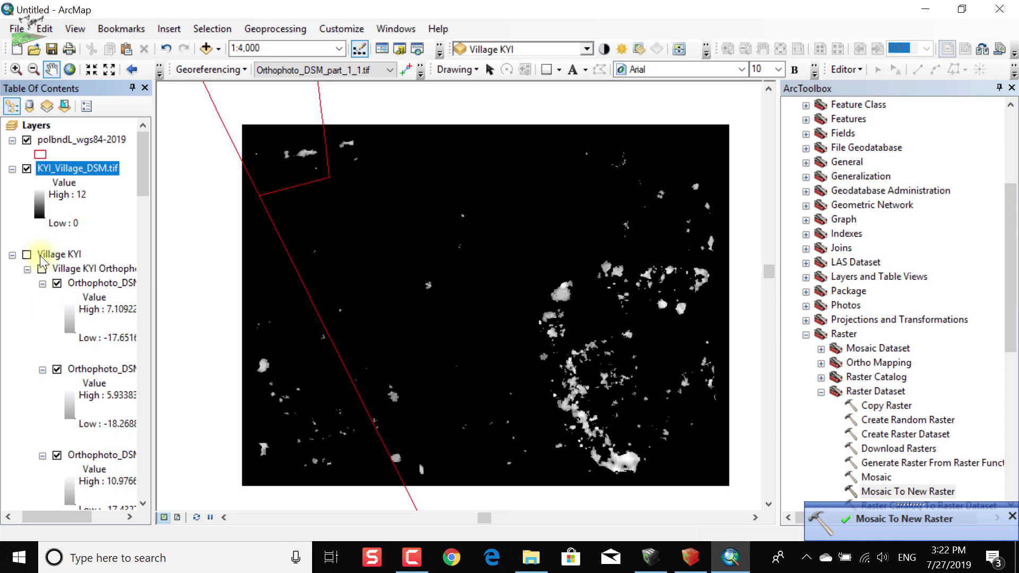
# Review the source, key metadata, general and display properties of the KYI_Village_DSM.tif layer.
pyautogui.rightClick(69, 167)
pyautogui.click(127, 387)
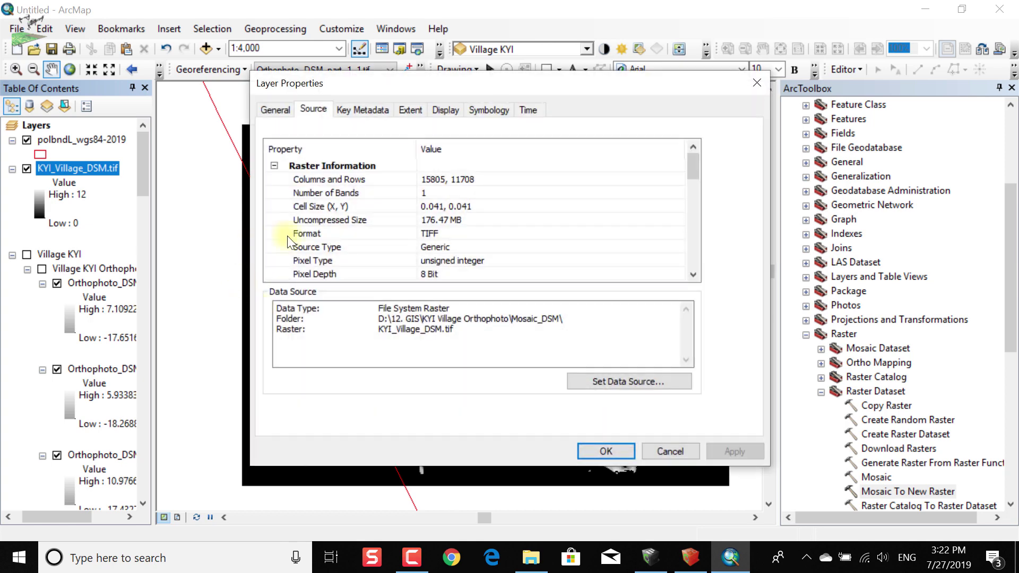
pyautogui.scroll(-3, 396, 224)
pyautogui.scroll(3, 396, 226)
pyautogui.click(369, 110)
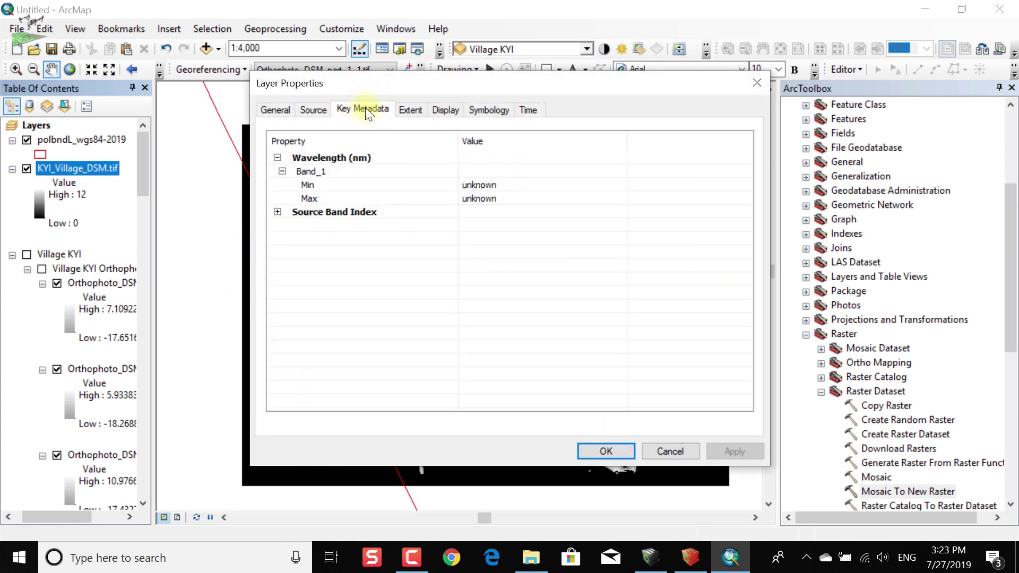
pyautogui.click(264, 111)
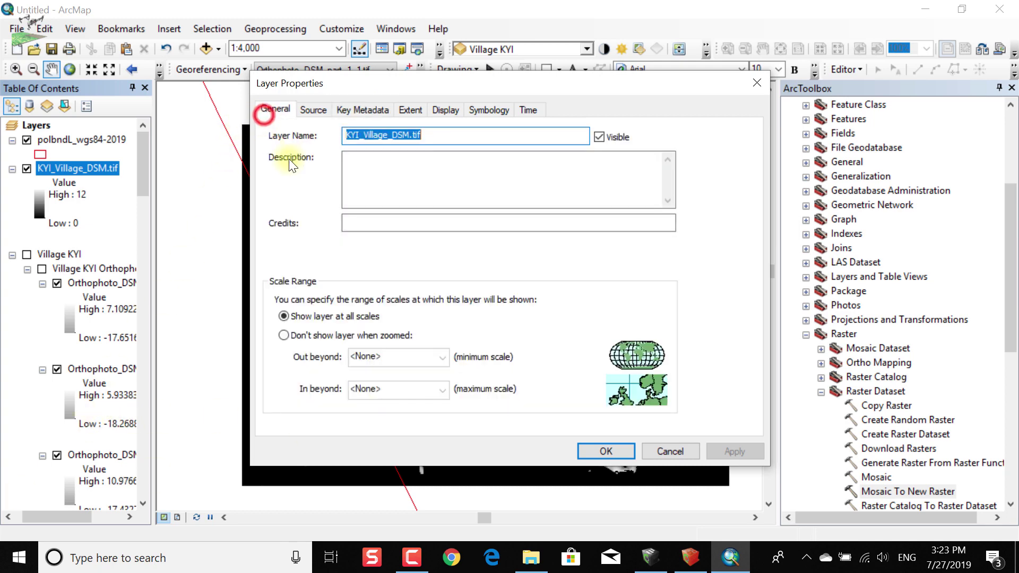
pyautogui.click(443, 106)
# Apply the blue-yellow-red color ramp to the stretched symbology of KYI_Village_DSM.tif.
pyautogui.click(488, 110)
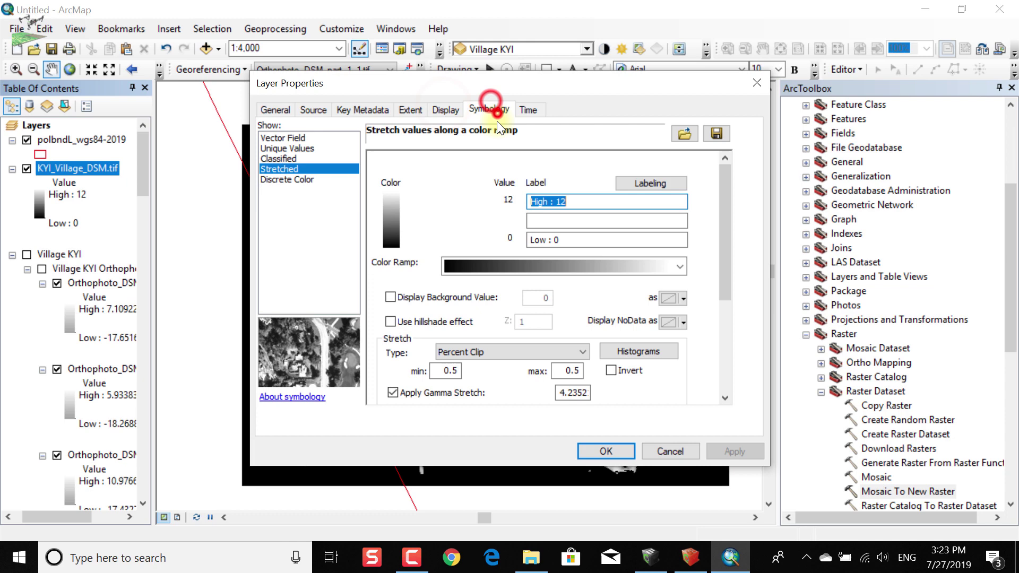
pyautogui.click(509, 271)
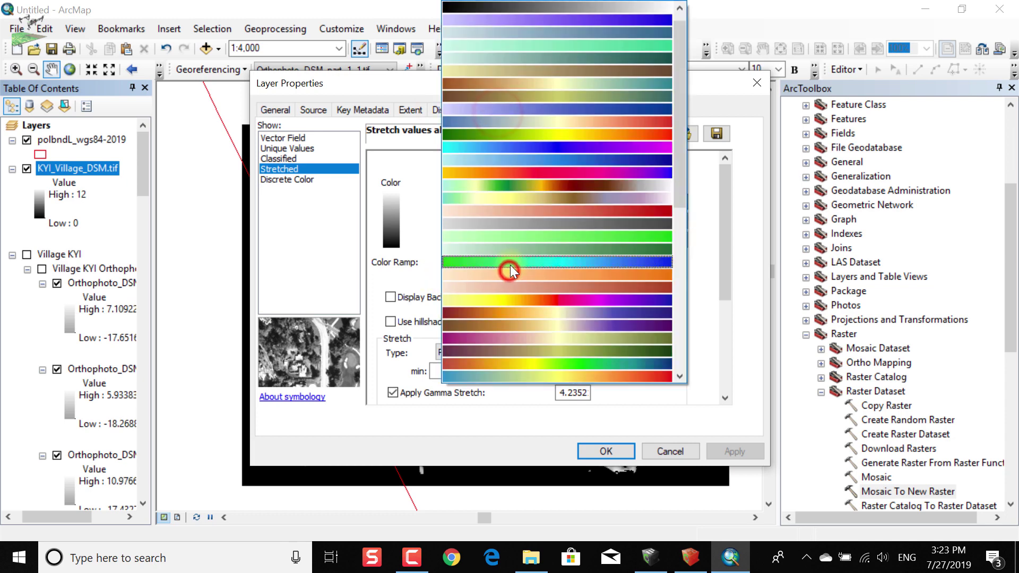
pyautogui.click(549, 375)
pyautogui.click(752, 452)
pyautogui.click(602, 451)
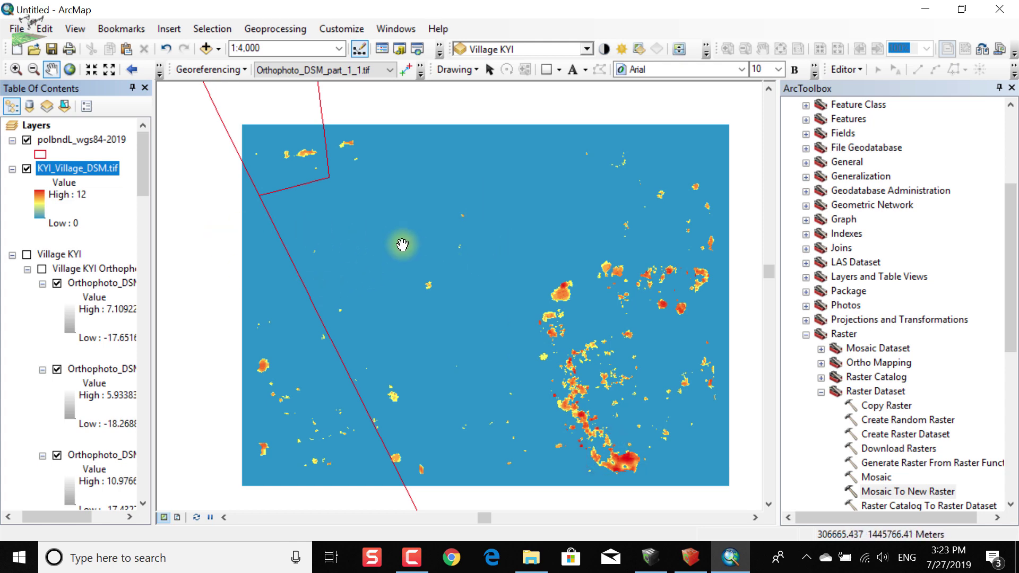
# Compare the high and low values of the individual DSM tiles with the mosaic's legend, and collapse the KYI_Village_DSM.tif legend.
pyautogui.scroll(-10, 50, 321)
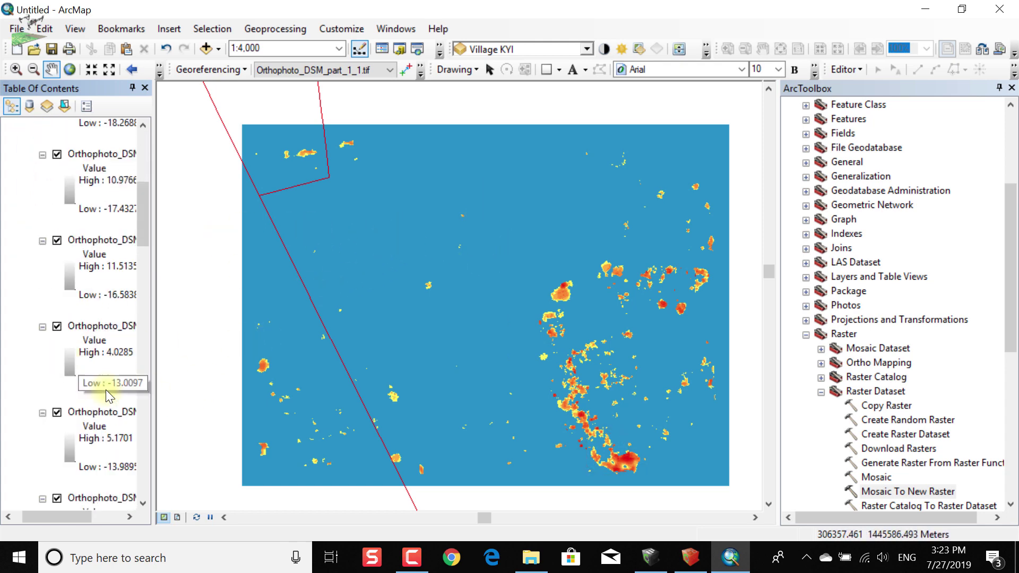
pyautogui.scroll(-6, 107, 390)
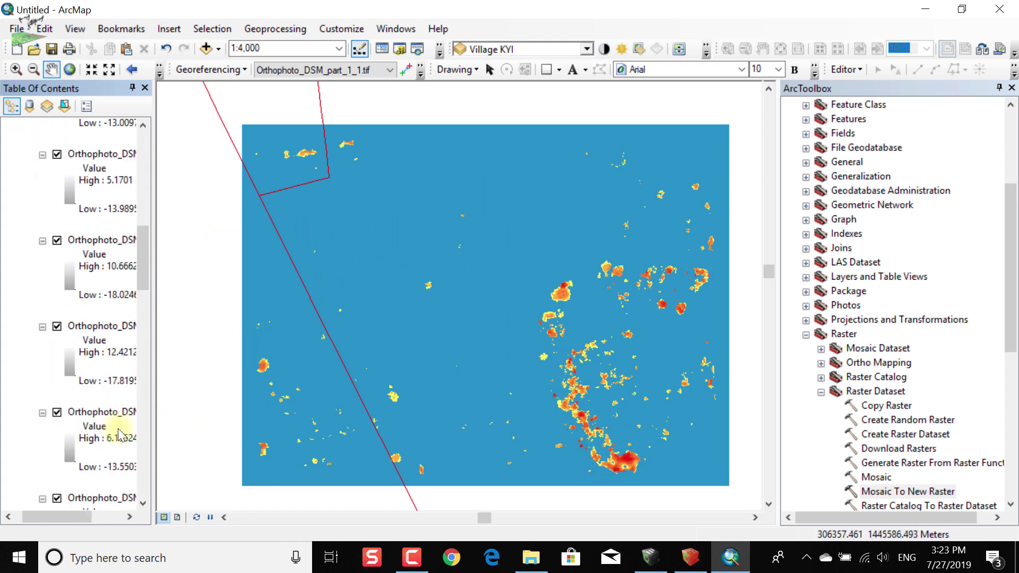
pyautogui.scroll(-1, 118, 445)
pyautogui.scroll(5, 141, 199)
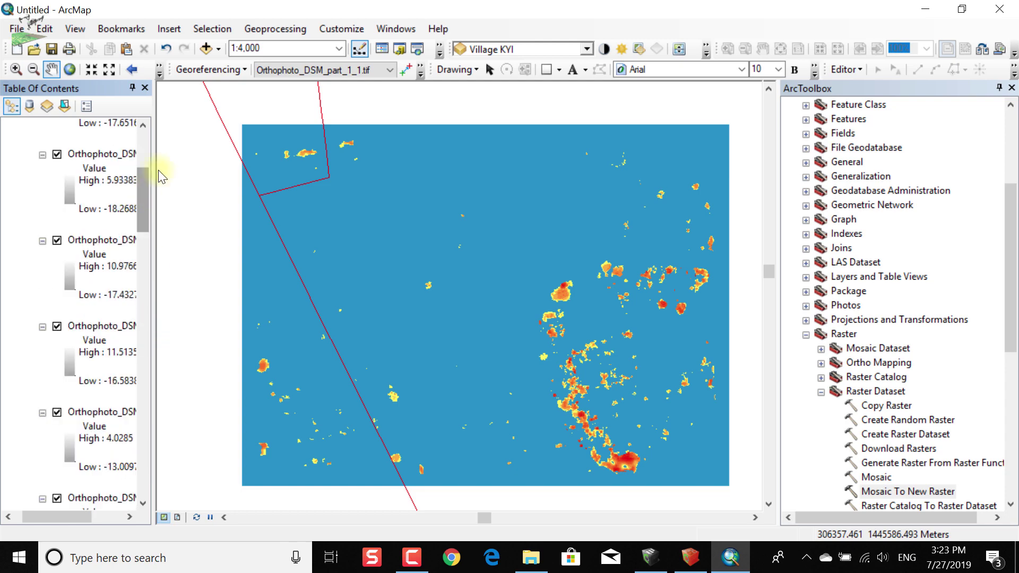
pyautogui.scroll(2, 386, 231)
pyautogui.scroll(-2, 482, 266)
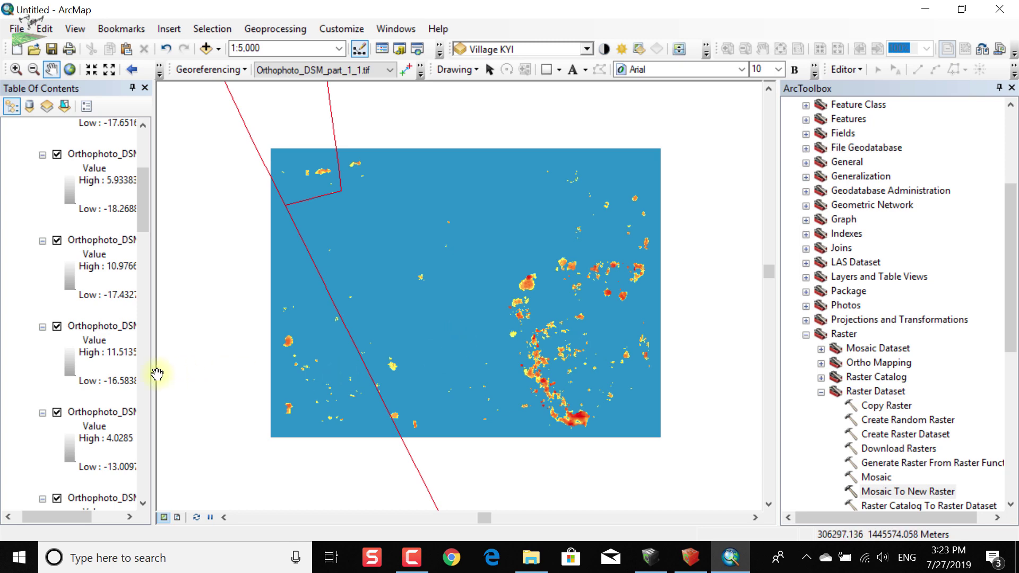
pyautogui.scroll(5, 150, 374)
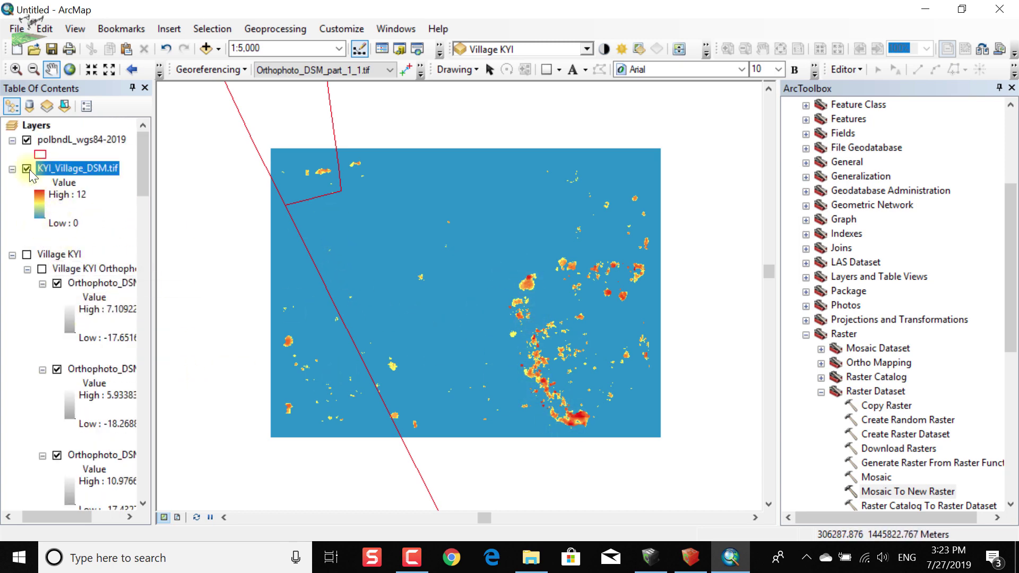
pyautogui.click(12, 170)
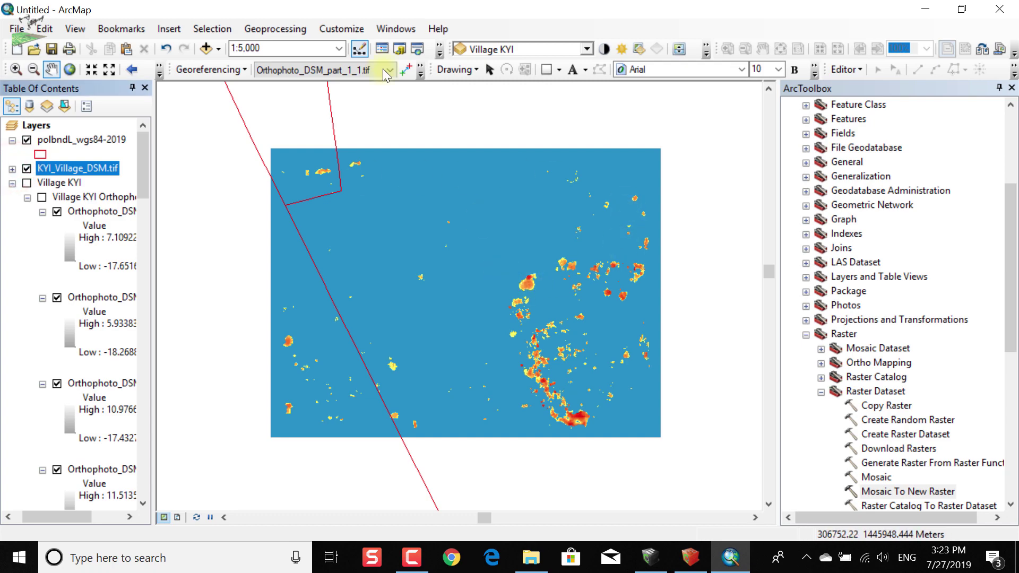
# Minimize ArcMap, refresh the desktop, and launch ContextCapture Editor CONNECT Edition in trial mode.
pyautogui.click(931, 10)
pyautogui.rightClick(667, 87)
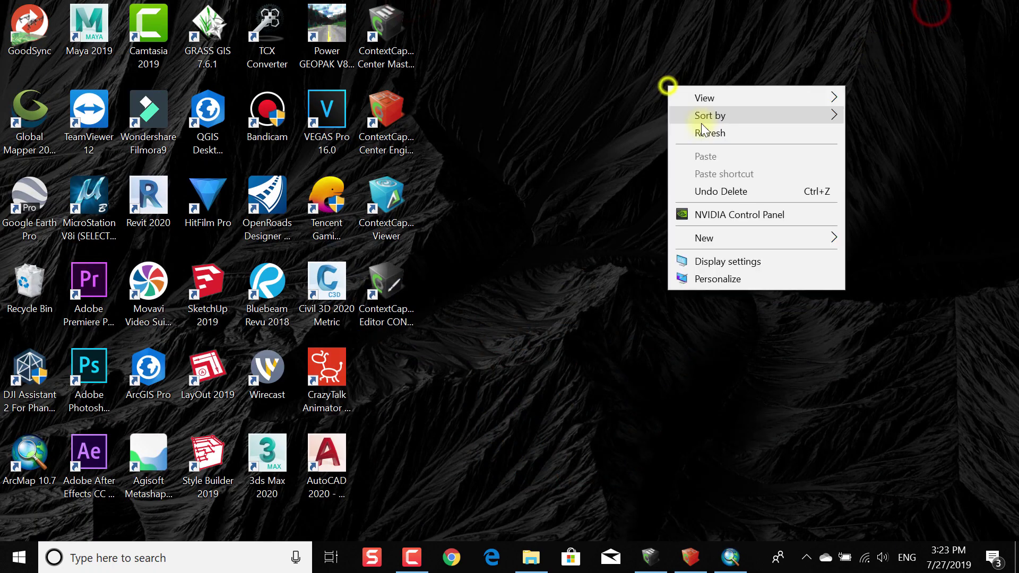
pyautogui.click(705, 129)
pyautogui.rightClick(418, 161)
pyautogui.rightClick(488, 104)
pyautogui.click(525, 151)
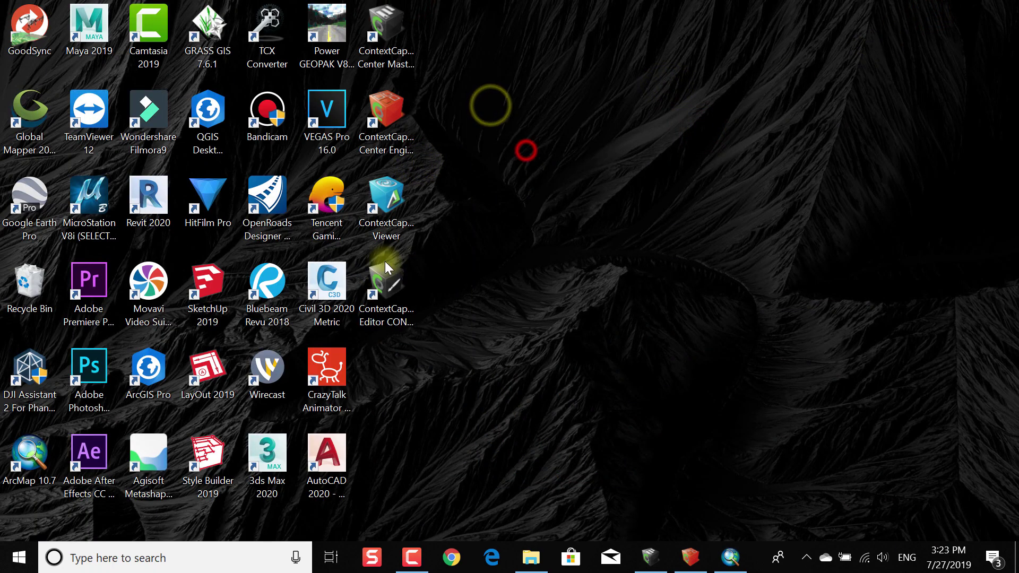
pyautogui.doubleClick(380, 283)
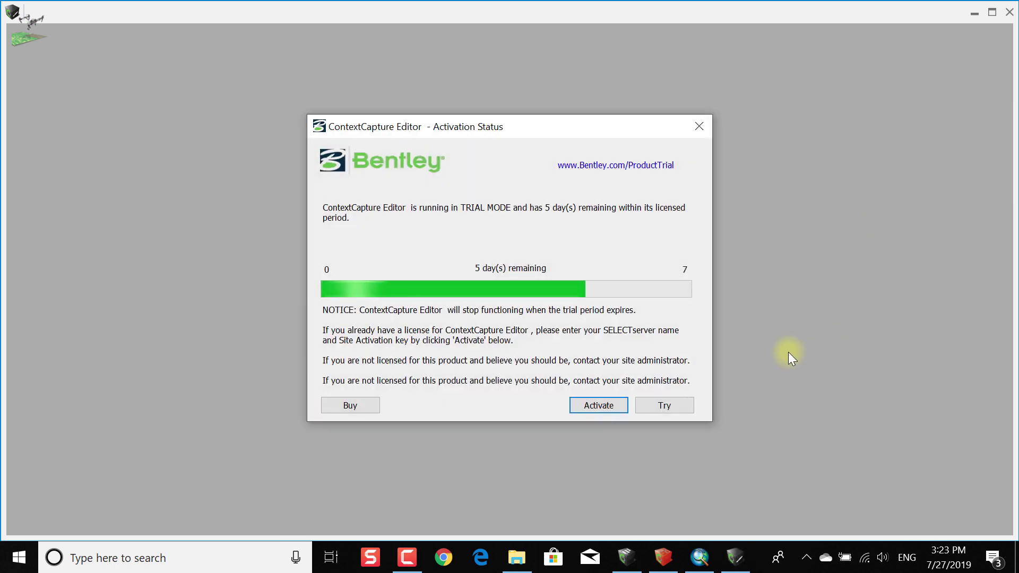
pyautogui.click(647, 404)
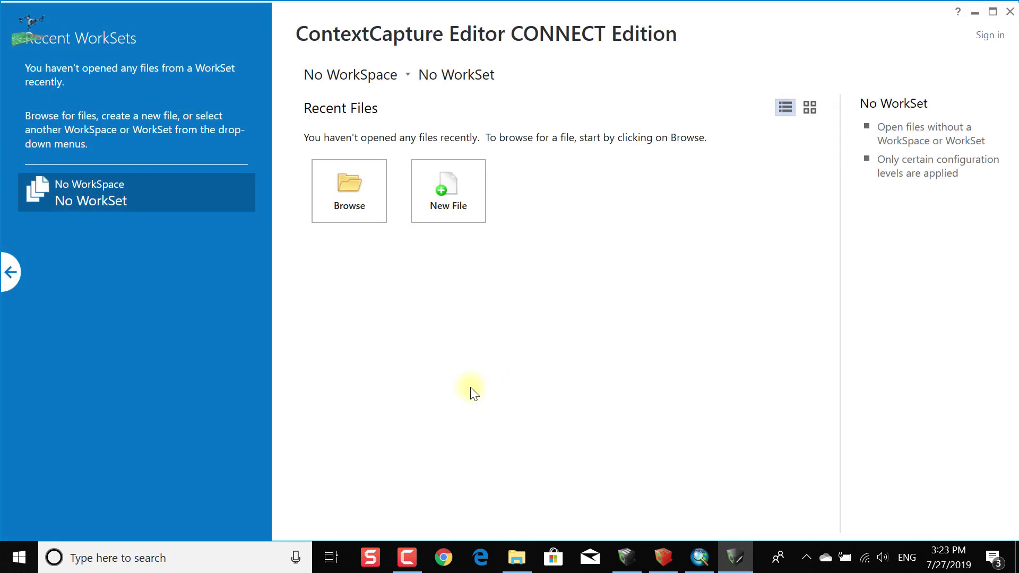
# Browse for a file to open, showing all file types, in the D:\12. GIS\KYI Village Orthophoto folder.
pyautogui.click(363, 199)
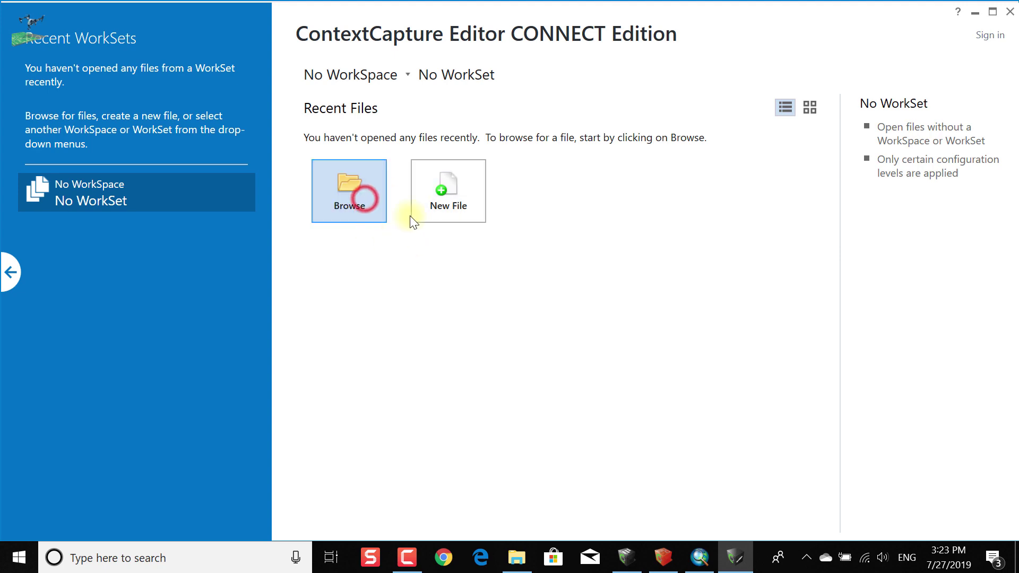
pyautogui.scroll(-1, 360, 286)
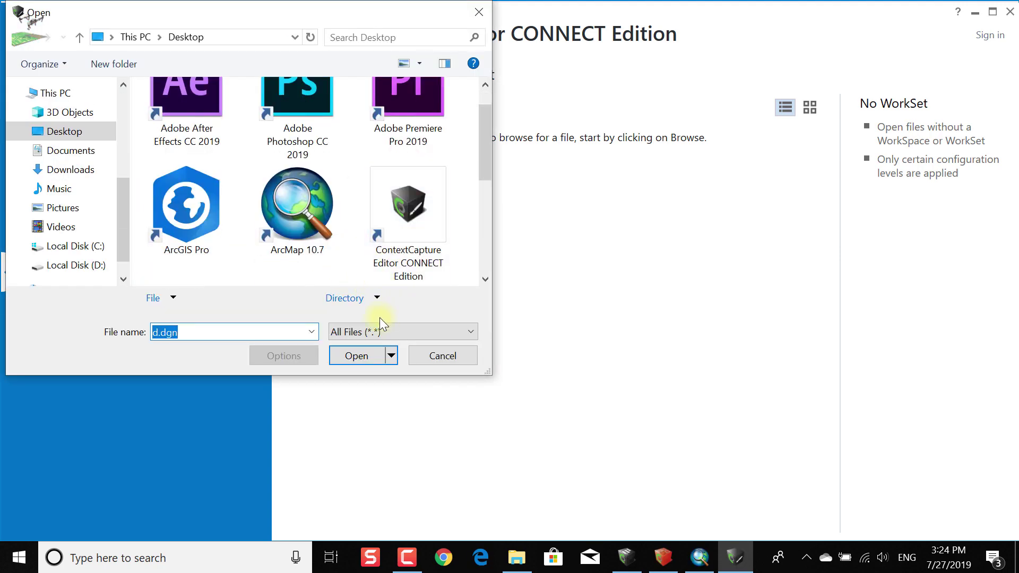
pyautogui.click(362, 332)
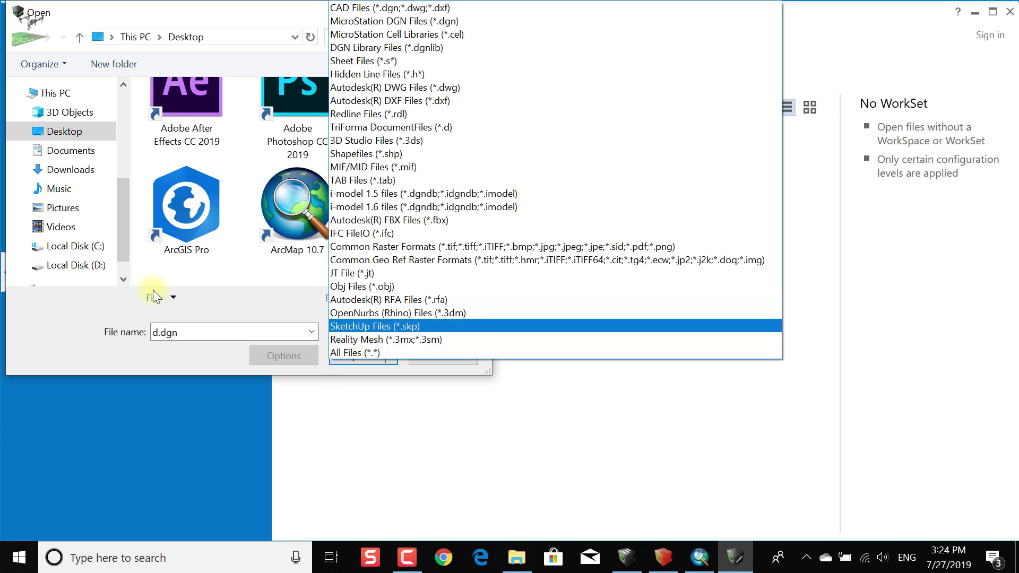
pyautogui.click(90, 267)
pyautogui.click(80, 264)
pyautogui.scroll(-2, 180, 214)
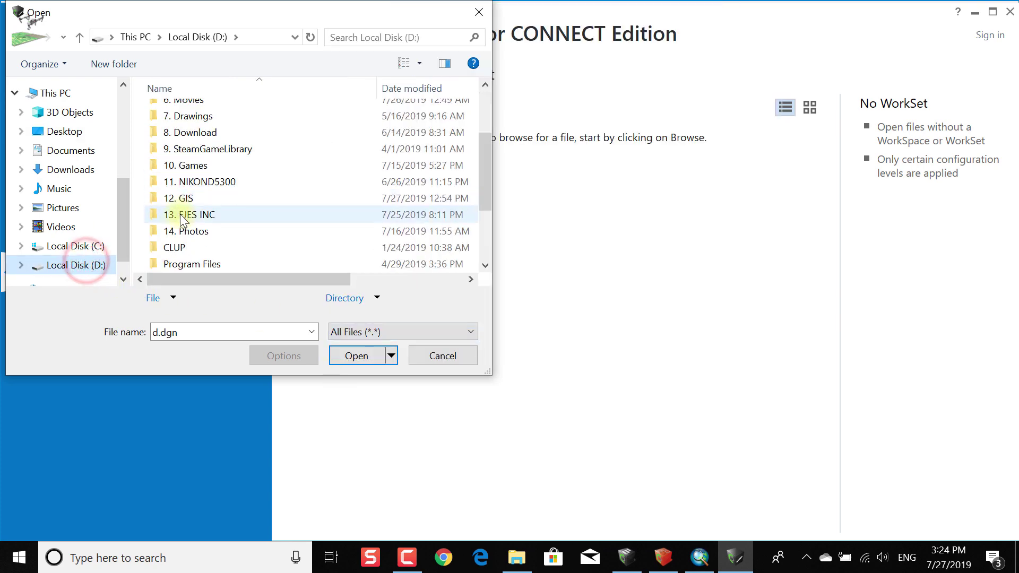
pyautogui.doubleClick(181, 198)
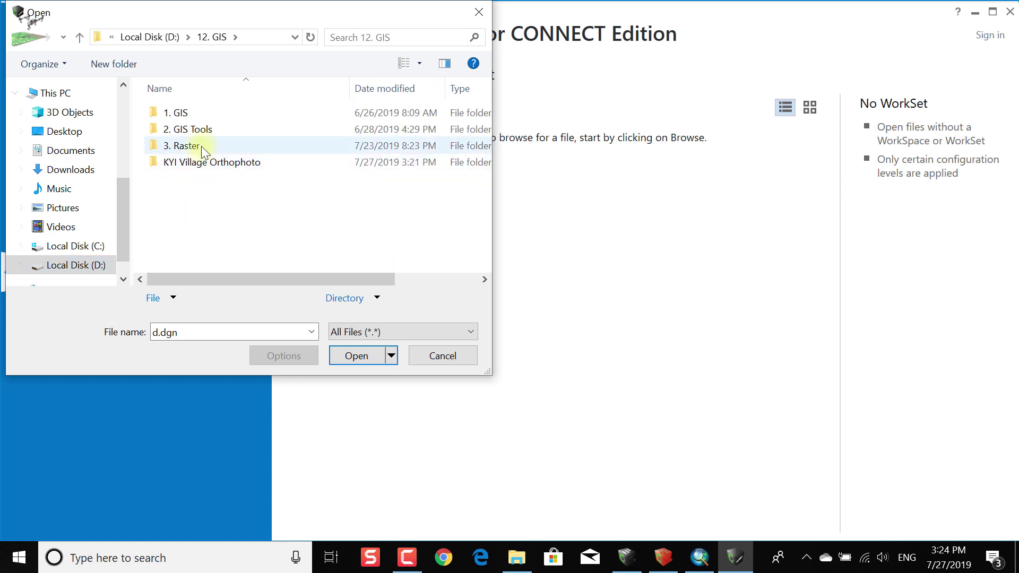
pyautogui.doubleClick(206, 164)
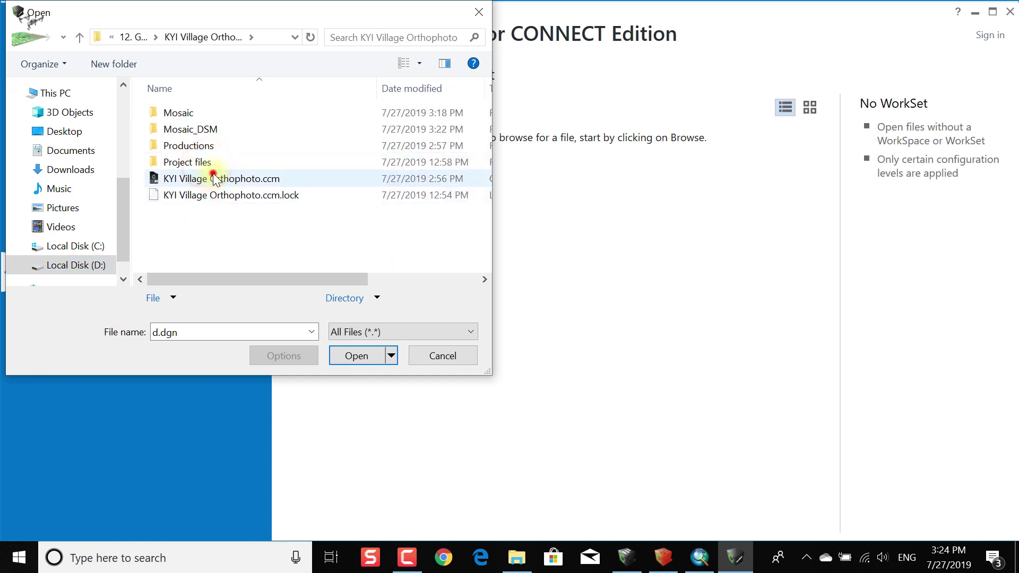
pyautogui.click(212, 176)
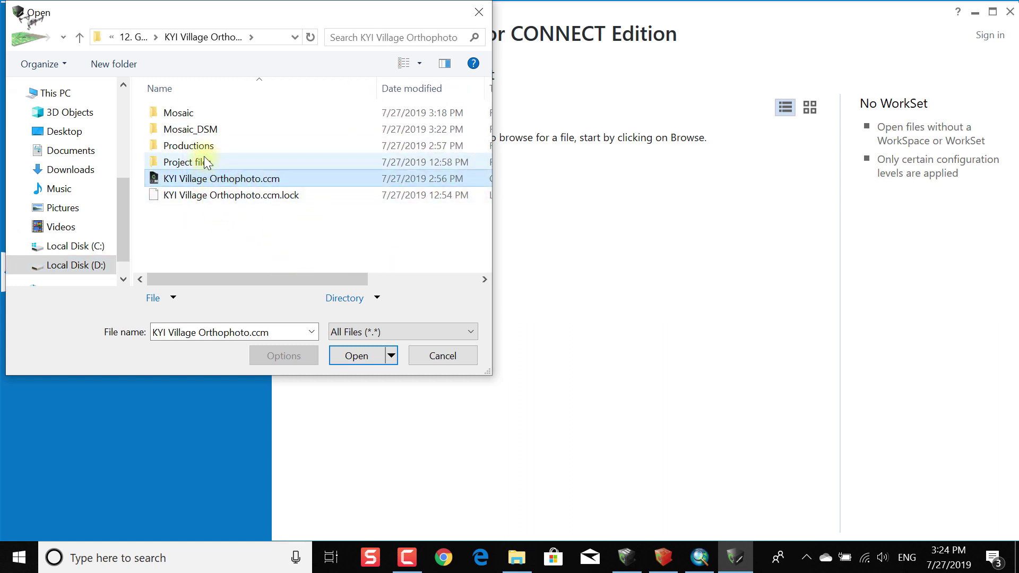
pyautogui.doubleClick(207, 162)
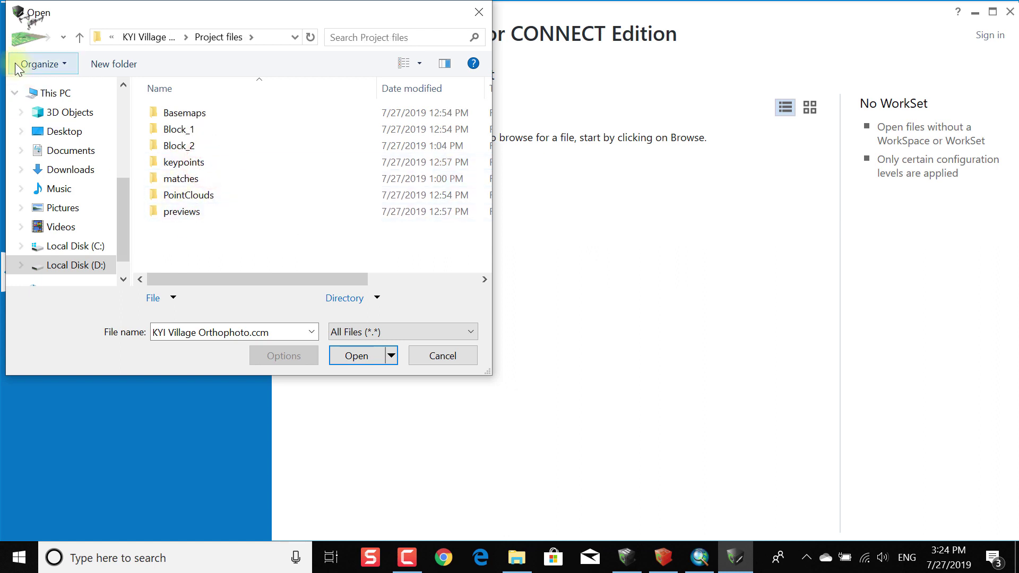
pyautogui.click(24, 39)
# Open the reality mesh 3D_Mesh.3mx from the project's Productions\3D Mesh\Scene folder.
pyautogui.doubleClick(194, 144)
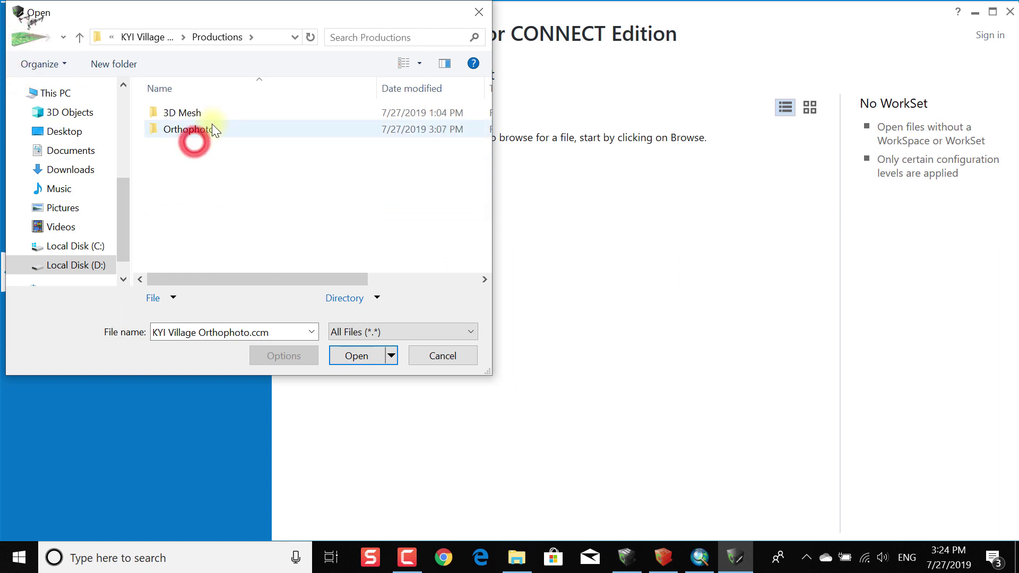
pyautogui.doubleClick(212, 133)
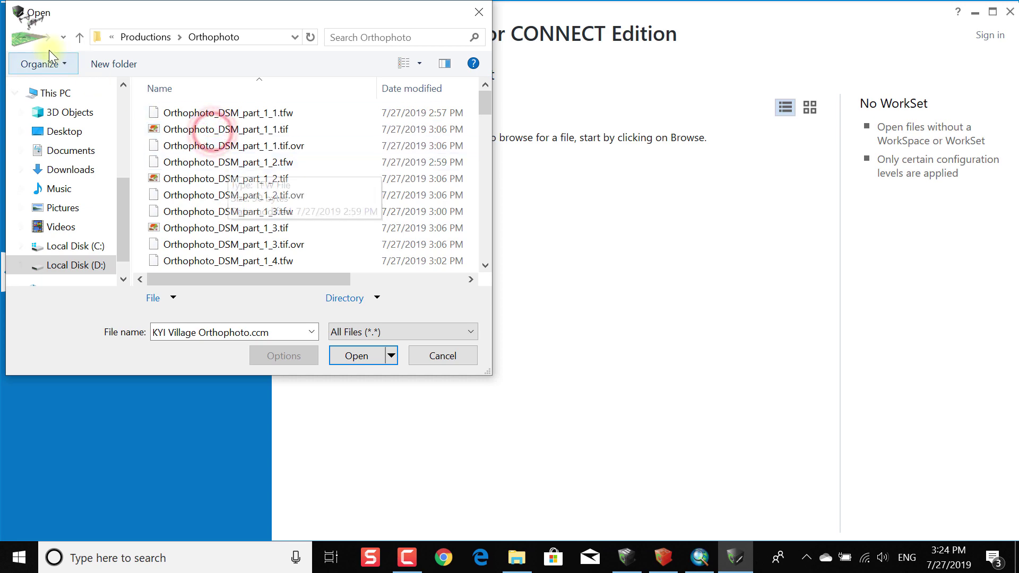
pyautogui.click(22, 38)
pyautogui.doubleClick(172, 113)
pyautogui.doubleClick(174, 113)
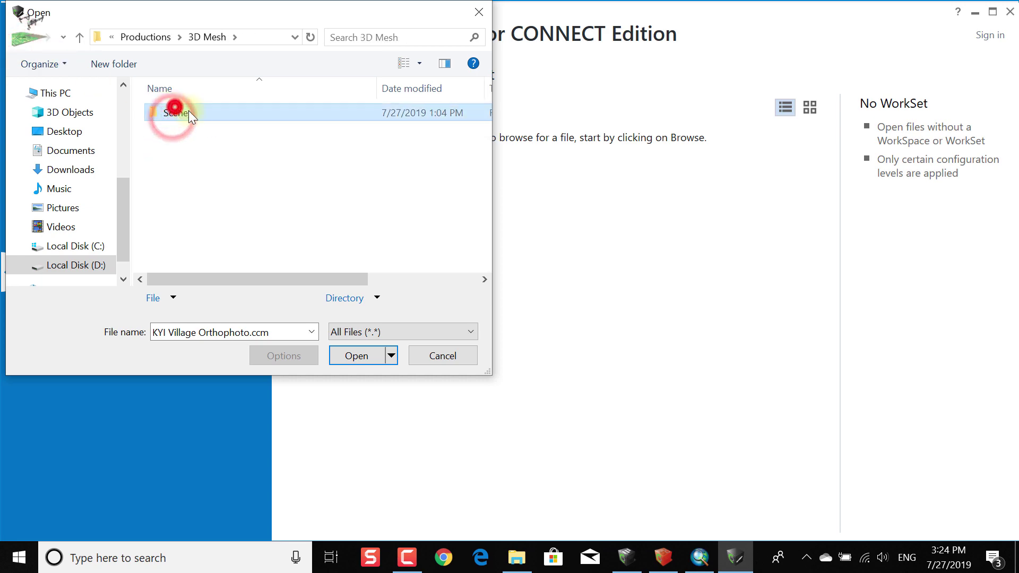
pyautogui.click(205, 131)
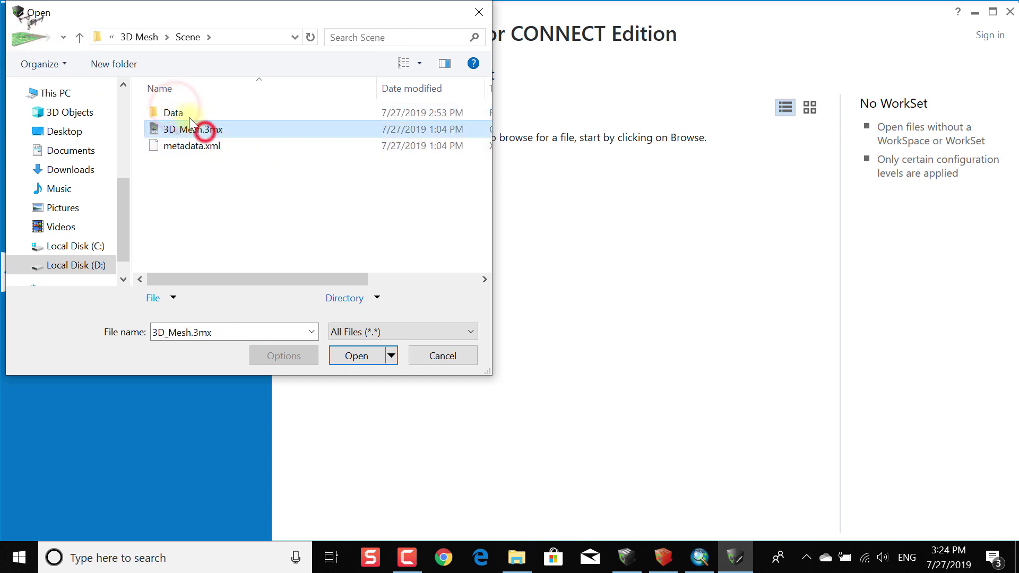
pyautogui.click(347, 356)
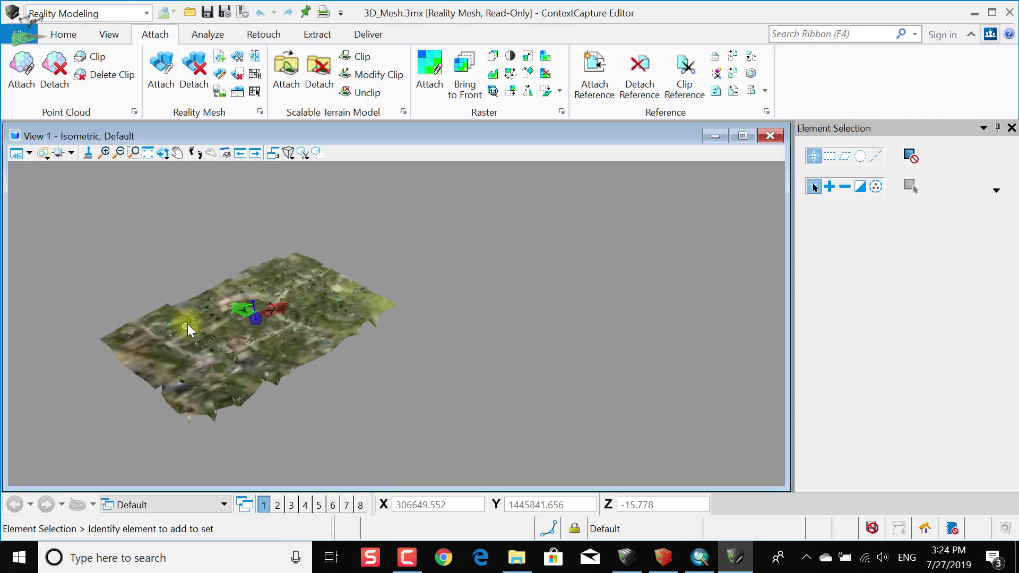
# Switch View 1 to the top view and look over the village mesh from above.
pyautogui.click(164, 153)
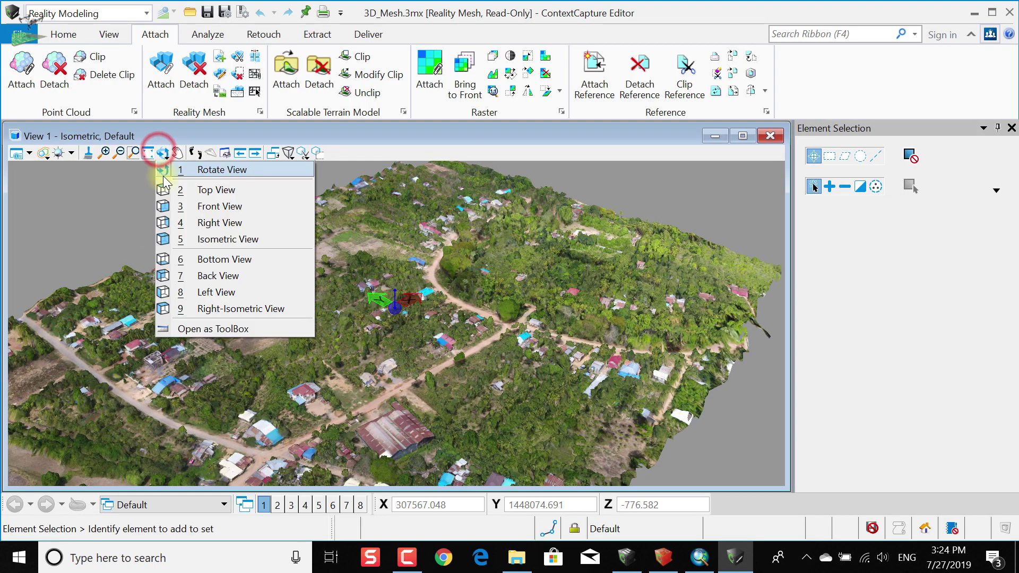
pyautogui.click(189, 194)
pyautogui.scroll(8, 450, 335)
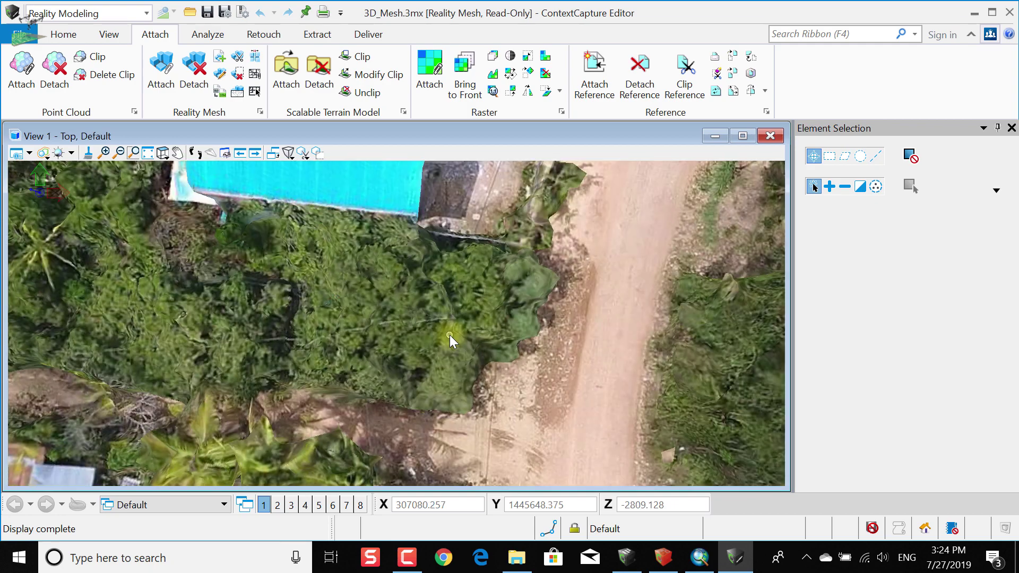
pyautogui.scroll(-6, 450, 335)
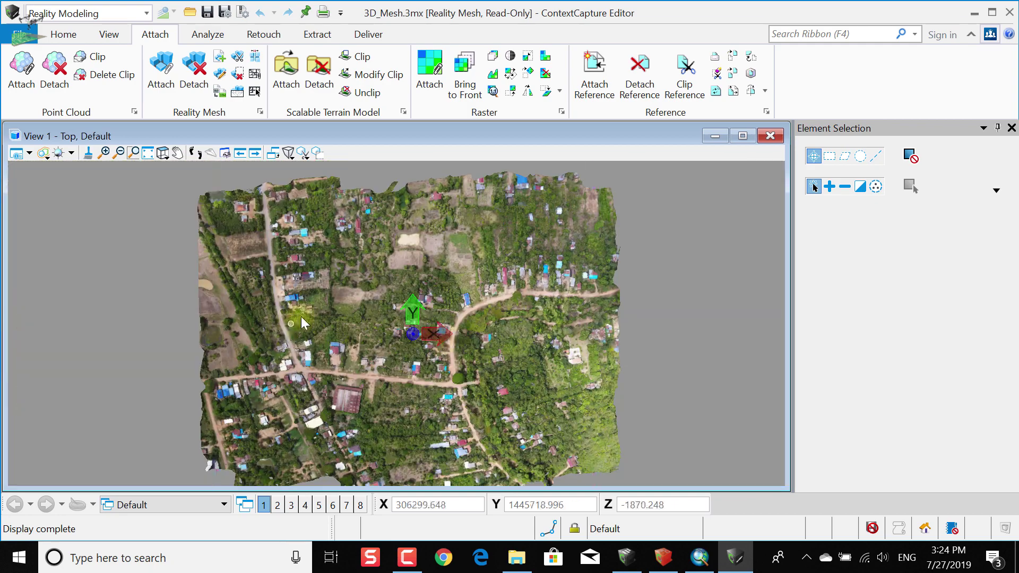
pyautogui.scroll(2, 460, 317)
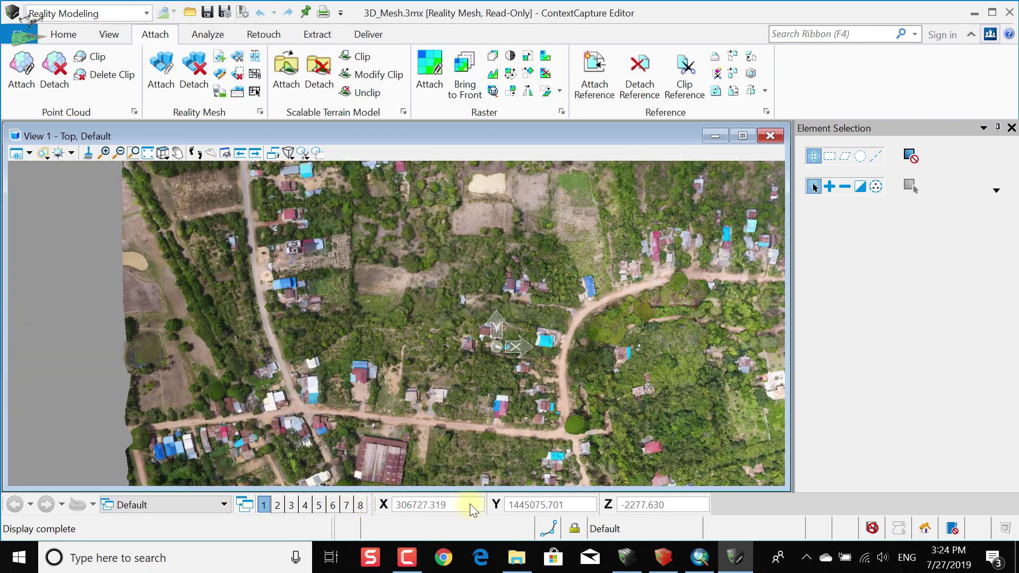
# Select the reality mesh and examine its roads, houses and vegetation from above, both close up and as a whole.
pyautogui.click(562, 348)
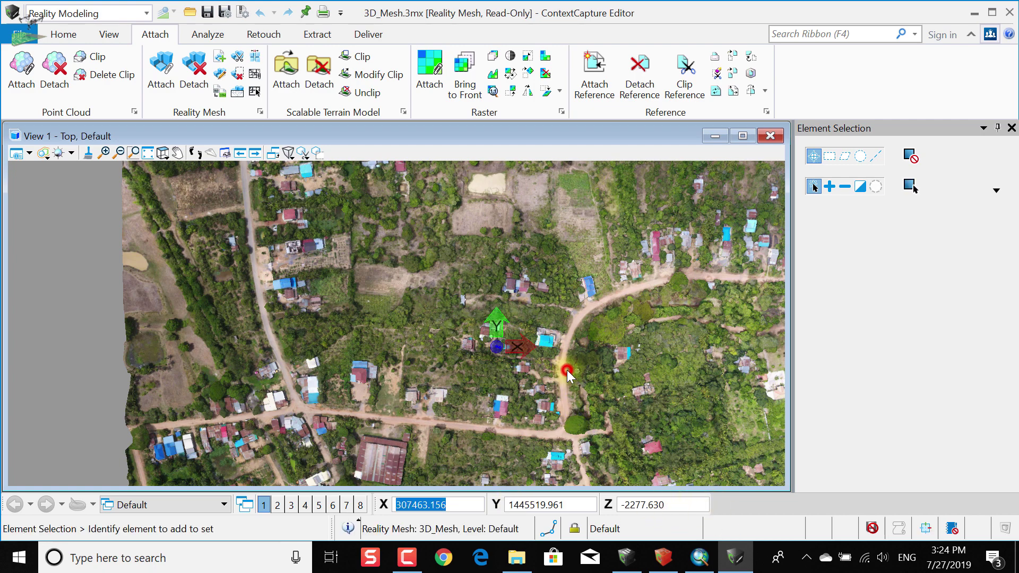
pyautogui.click(643, 374)
pyautogui.click(564, 288)
pyautogui.scroll(-6, 493, 333)
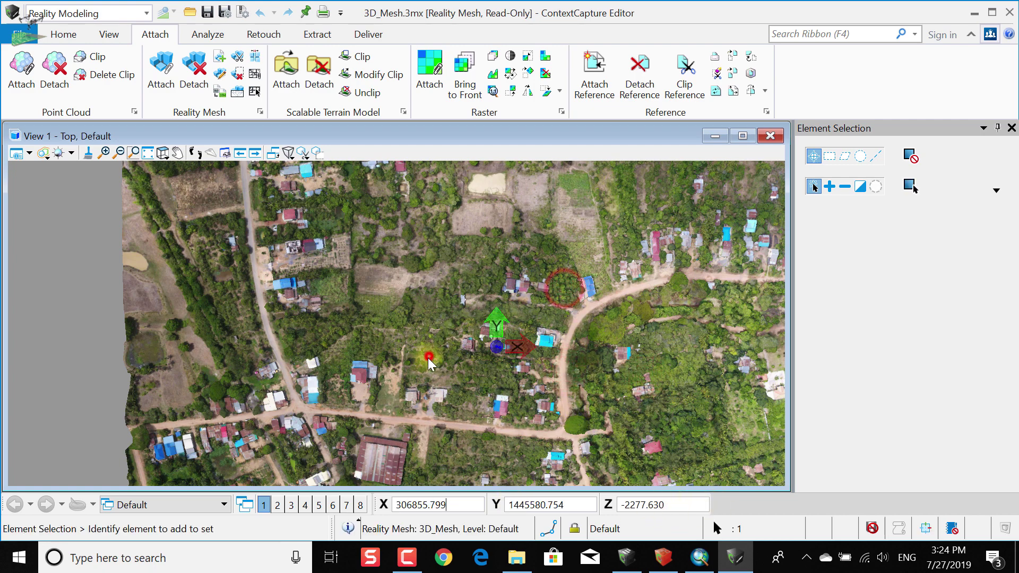
pyautogui.scroll(5, 408, 375)
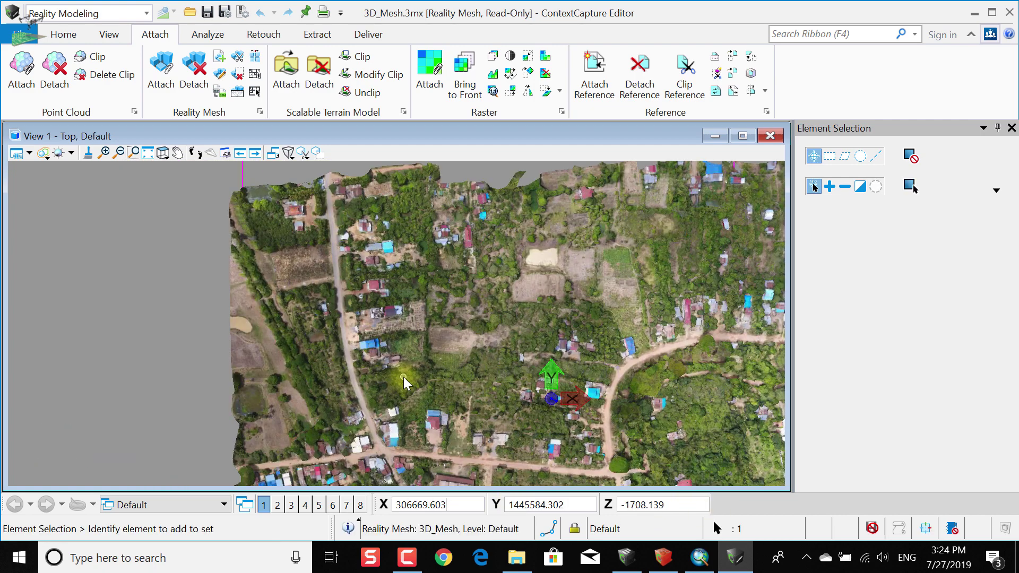
pyautogui.click(485, 324)
pyautogui.scroll(-3, 432, 325)
pyautogui.scroll(8, 359, 316)
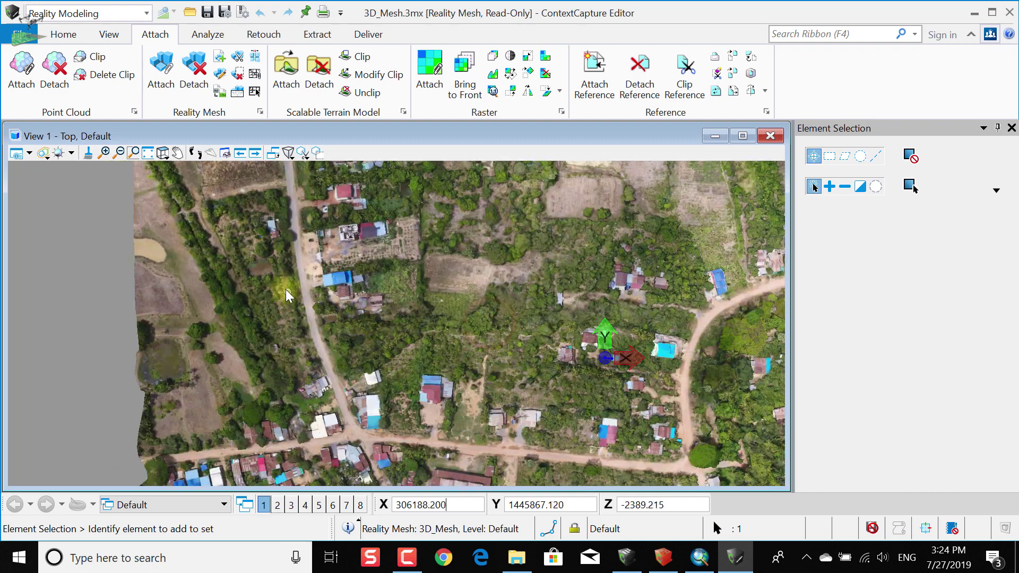
pyautogui.scroll(-7, 393, 346)
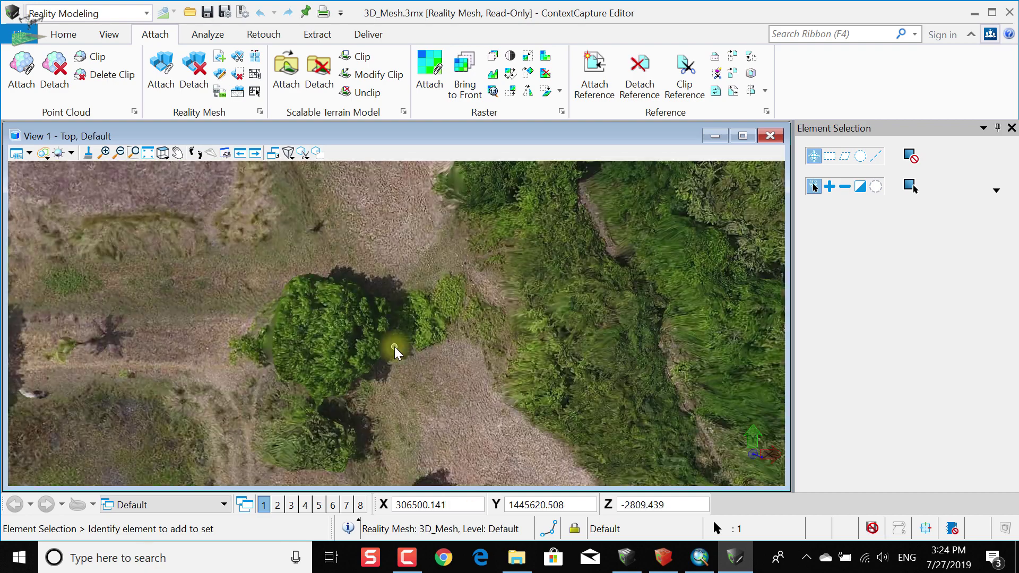
pyautogui.scroll(6, 536, 398)
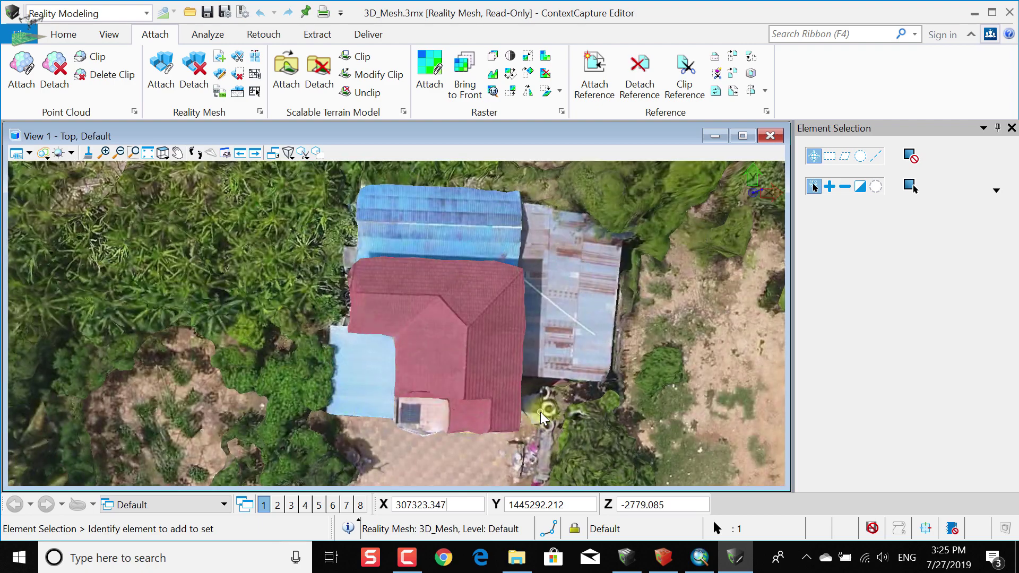
pyautogui.scroll(-6, 467, 382)
pyautogui.scroll(-5, 463, 376)
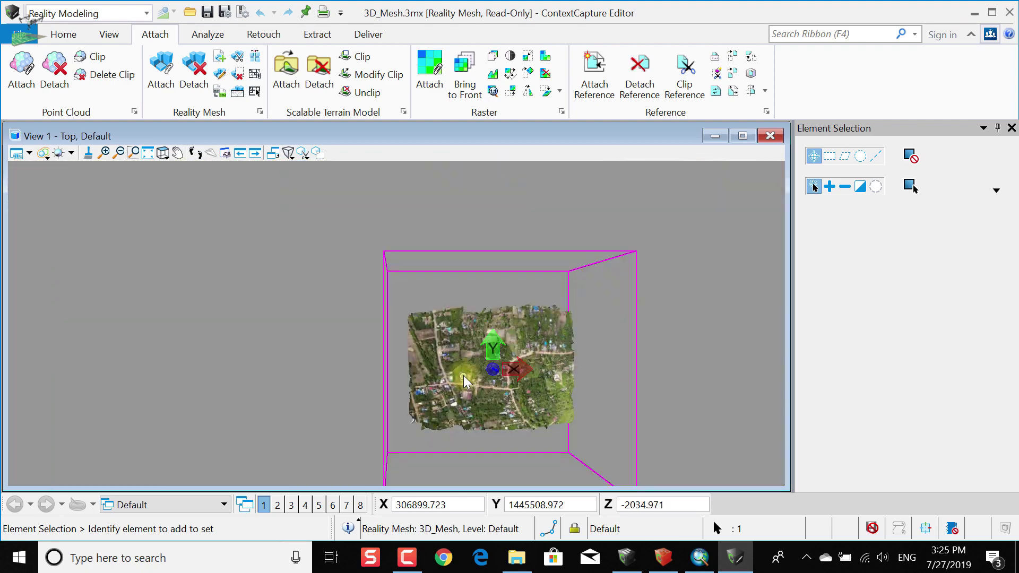
# Save the mesh as the MicroStation V8 DGN file 3D_Mesh.dgn in D:\12. GIS\KYI Village Orthophoto.
pyautogui.click(63, 38)
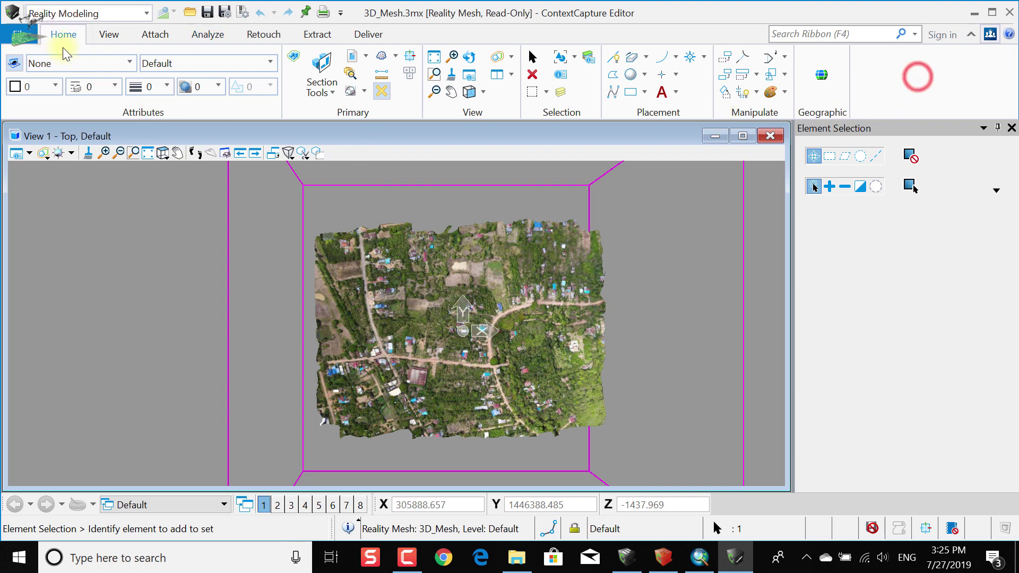
pyautogui.click(20, 34)
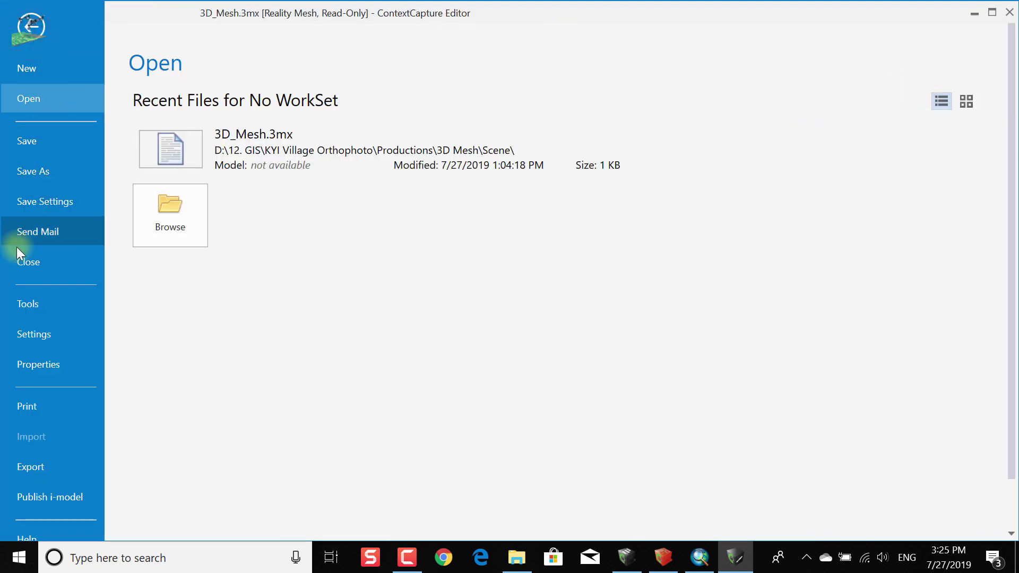
pyautogui.click(31, 172)
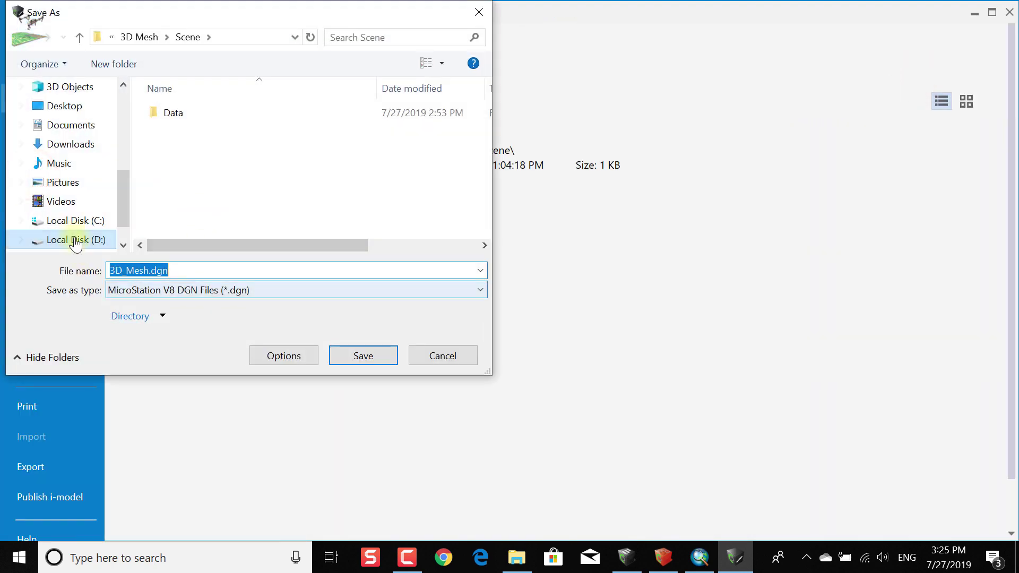
pyautogui.click(36, 108)
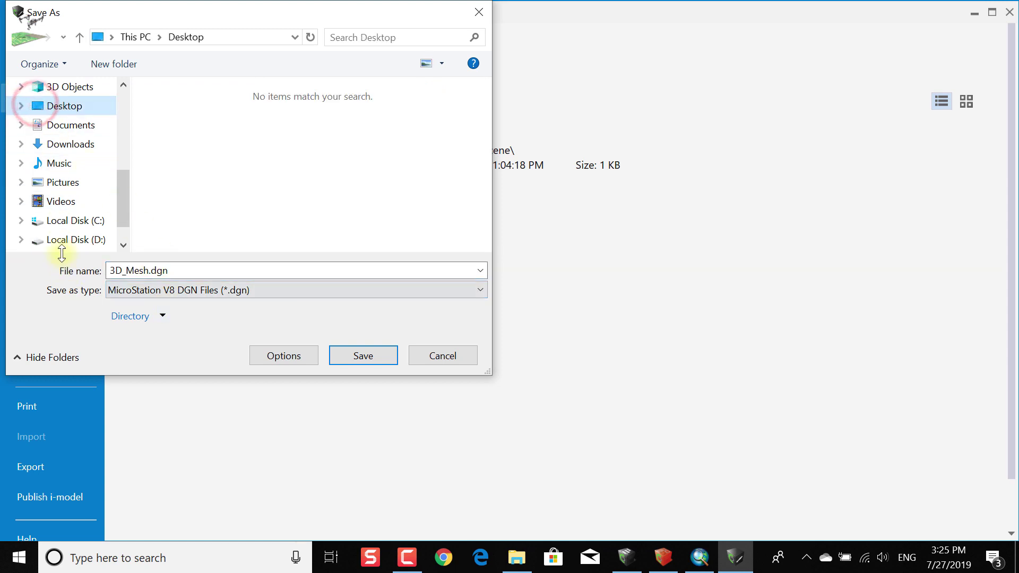
pyautogui.moveTo(122, 199); pyautogui.dragTo(112, 87)
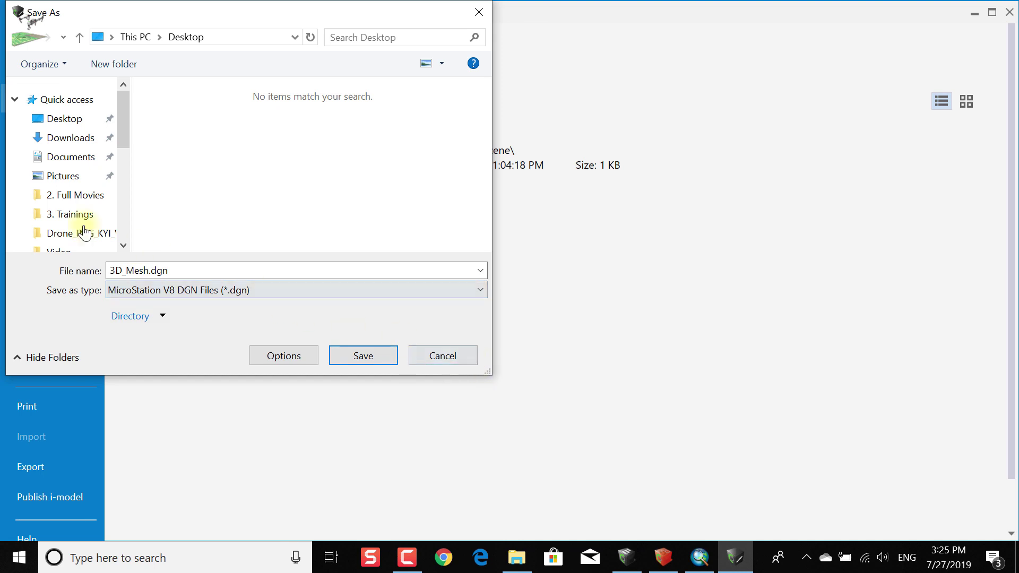
pyautogui.scroll(-5, 84, 232)
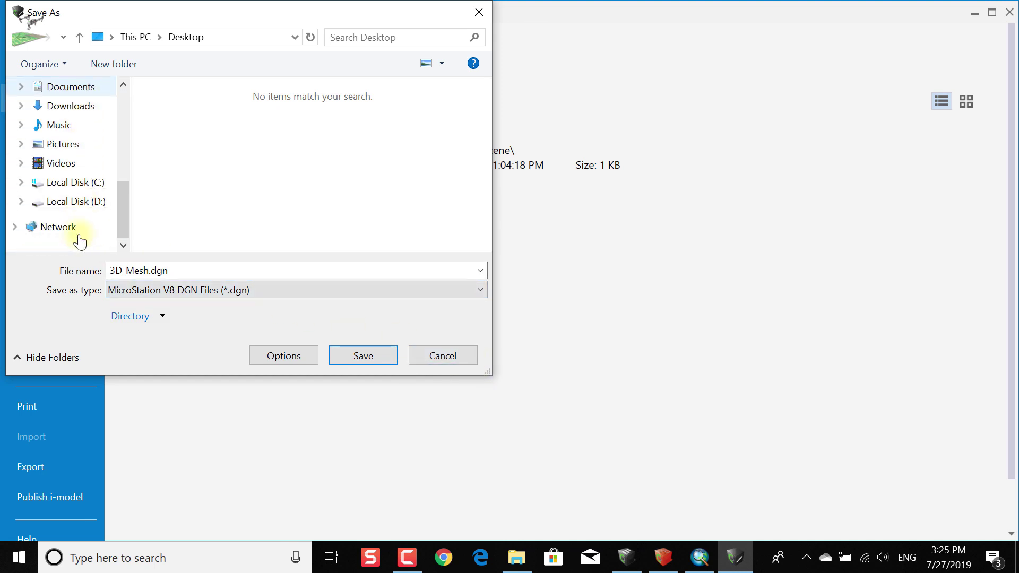
pyautogui.click(75, 201)
pyautogui.scroll(-1, 218, 152)
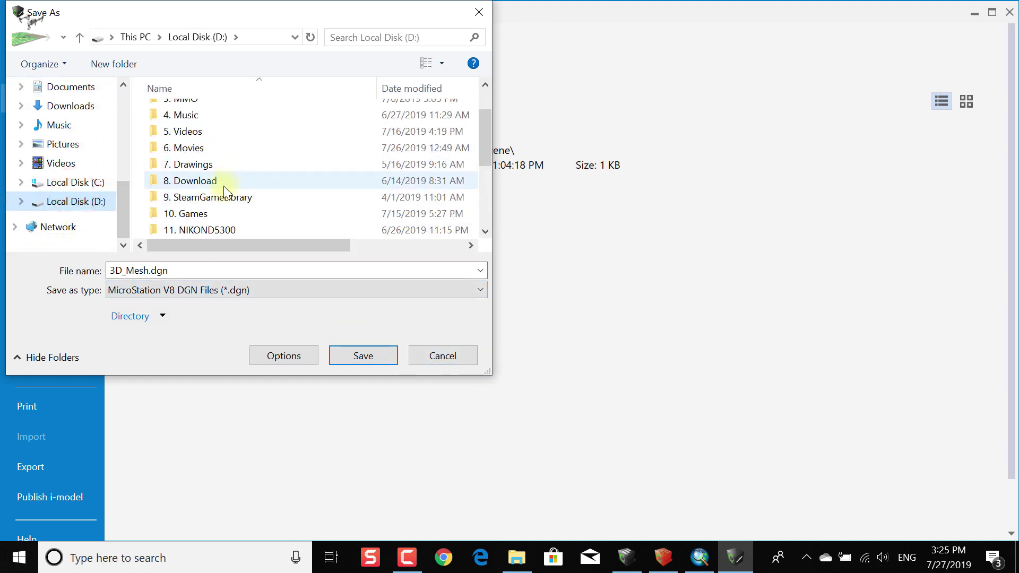
pyautogui.scroll(1, 225, 188)
pyautogui.scroll(-4, 218, 185)
pyautogui.doubleClick(188, 114)
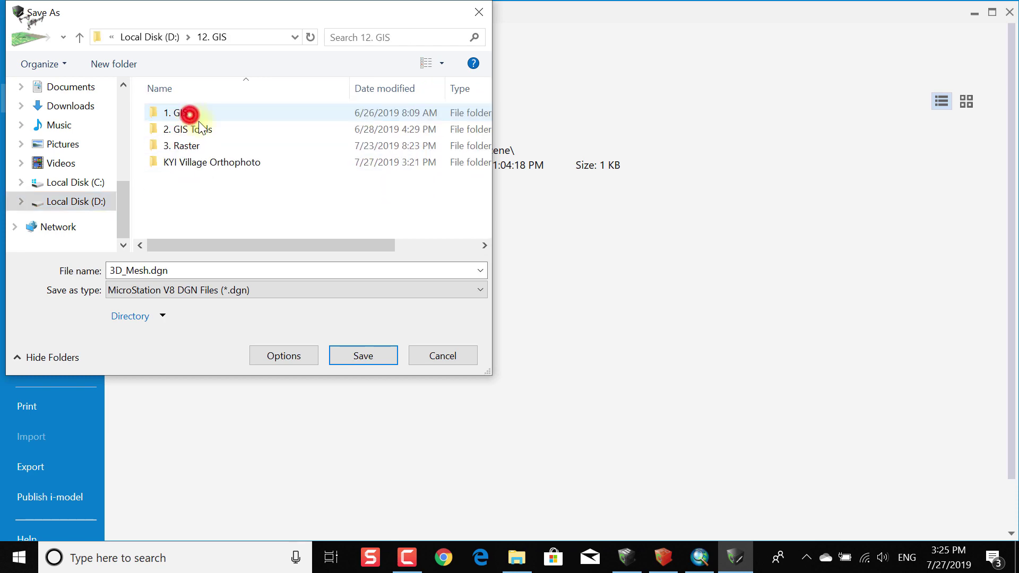
pyautogui.doubleClick(216, 162)
pyautogui.click(204, 270)
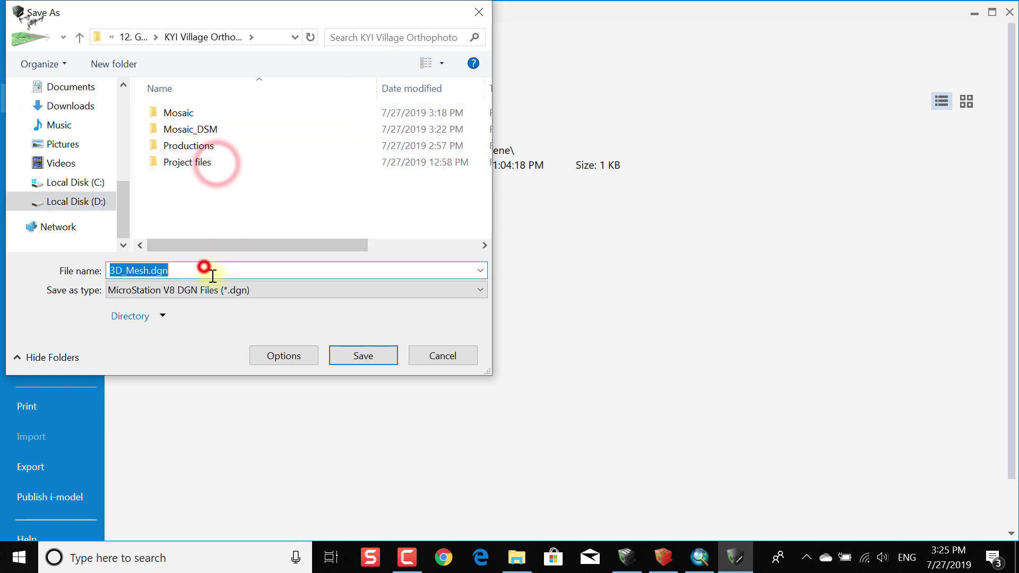
pyautogui.click(376, 354)
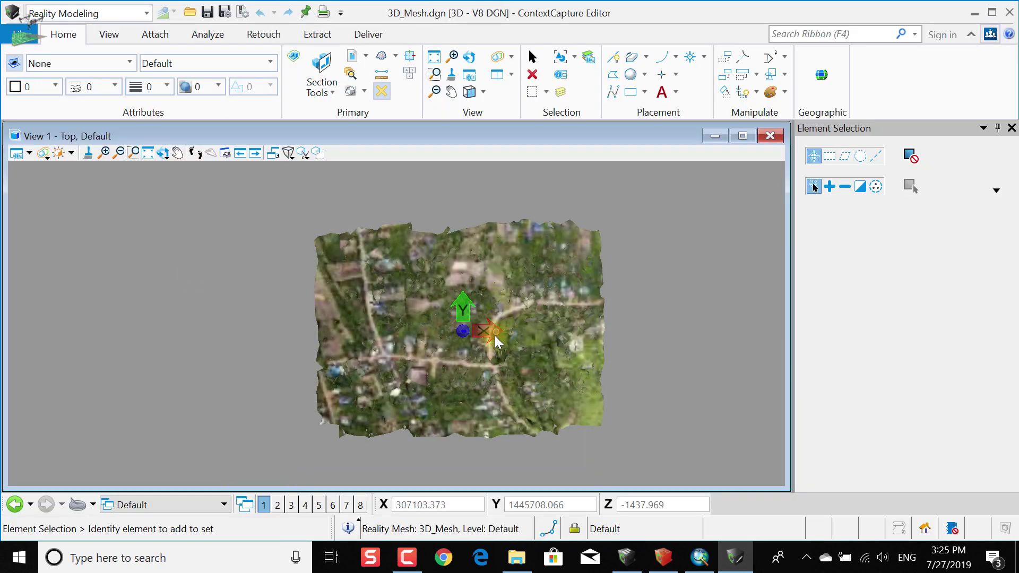